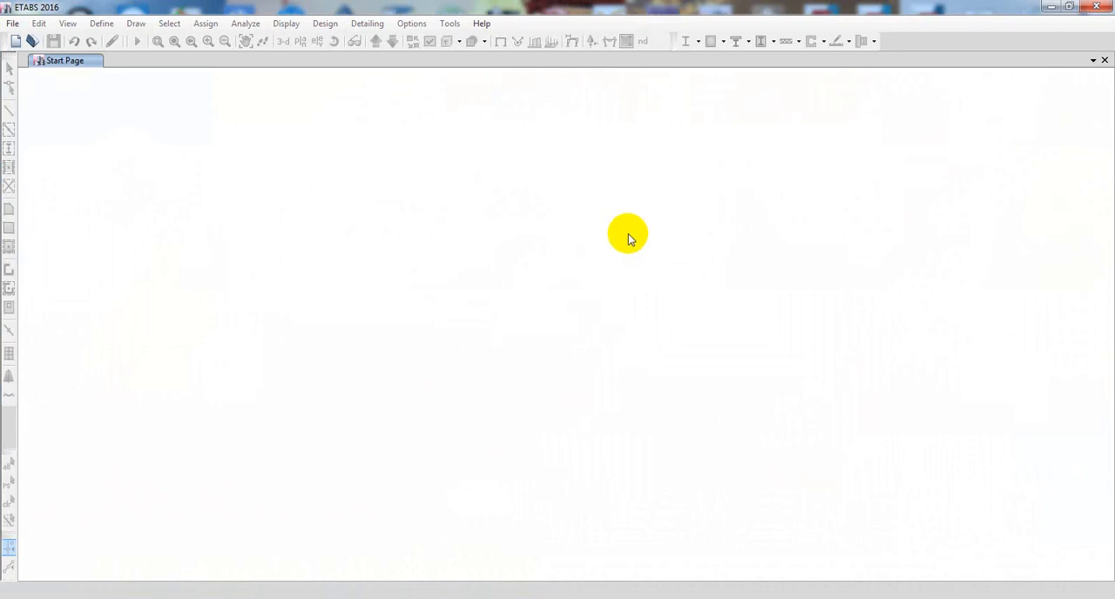
- Create a new model using built-in settings with U.S. Customary display units and the AISC14M steel section database
{"action": "left_click", "coordinate": [15, 42]}
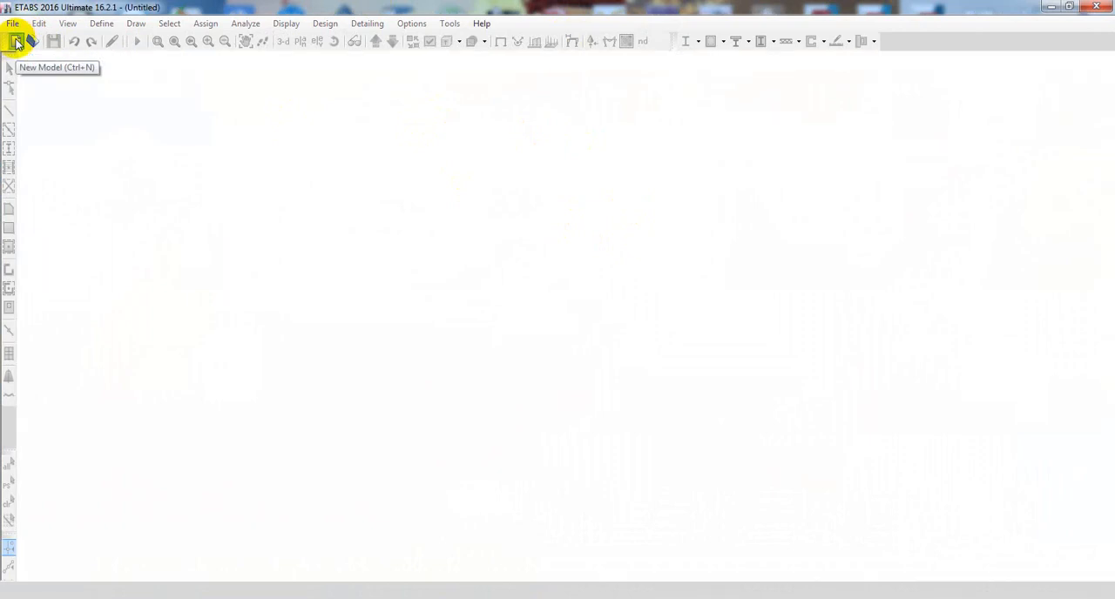
{"action": "left_click", "coordinate": [16, 42]}
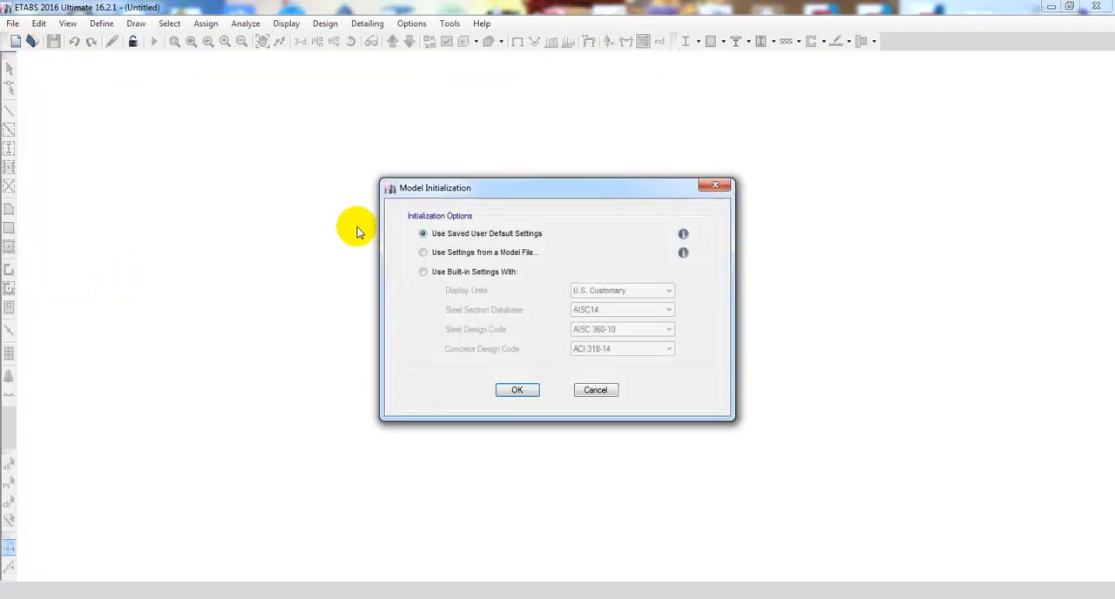
{"action": "left_click", "coordinate": [422, 272]}
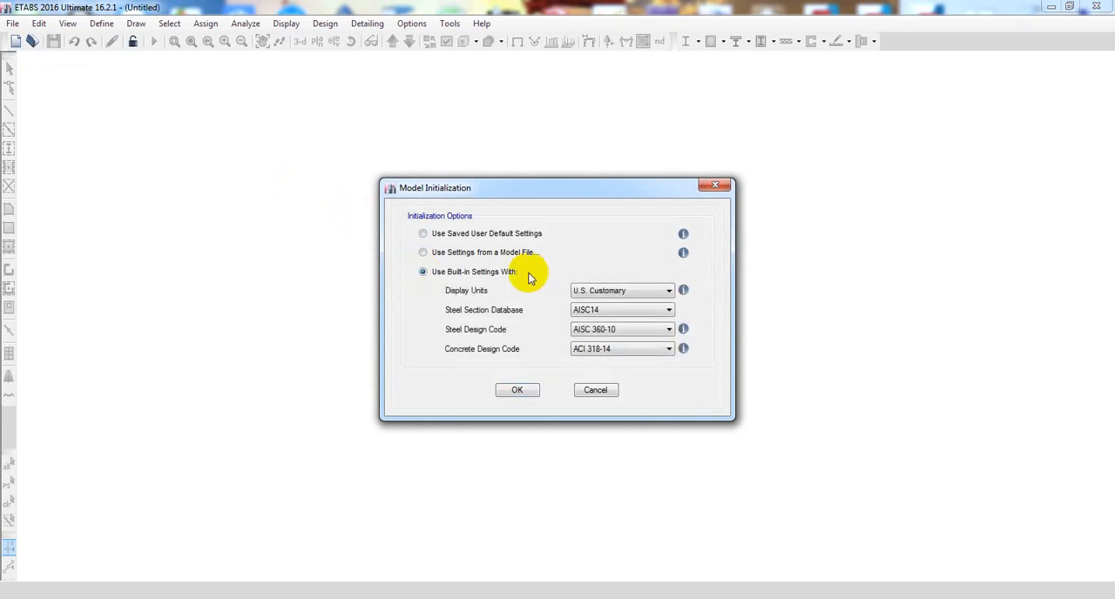
{"action": "left_click", "coordinate": [607, 297]}
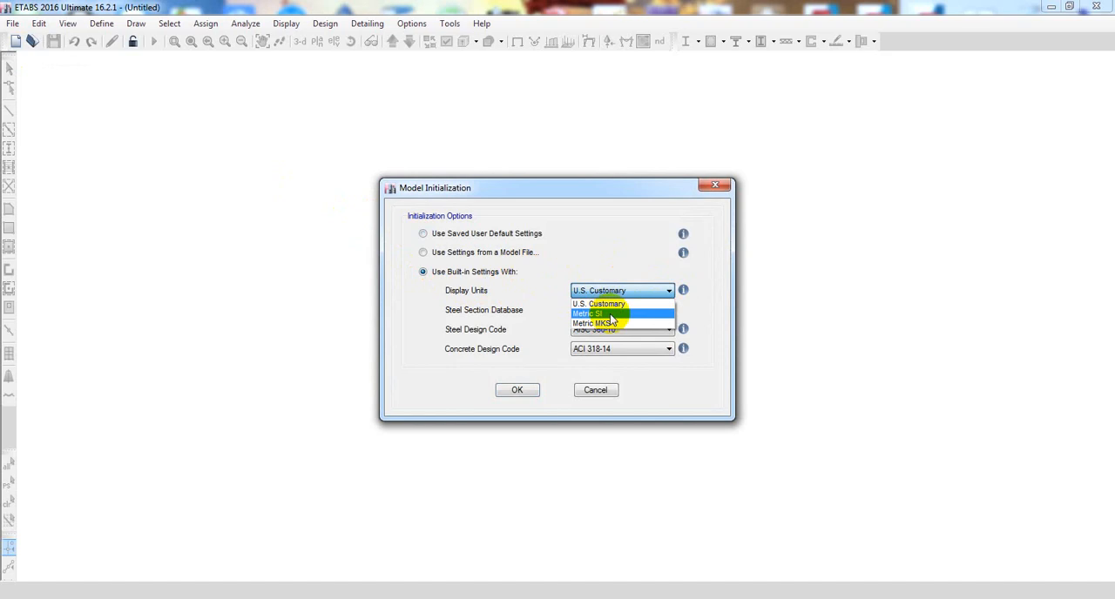
{"action": "left_click", "coordinate": [596, 304]}
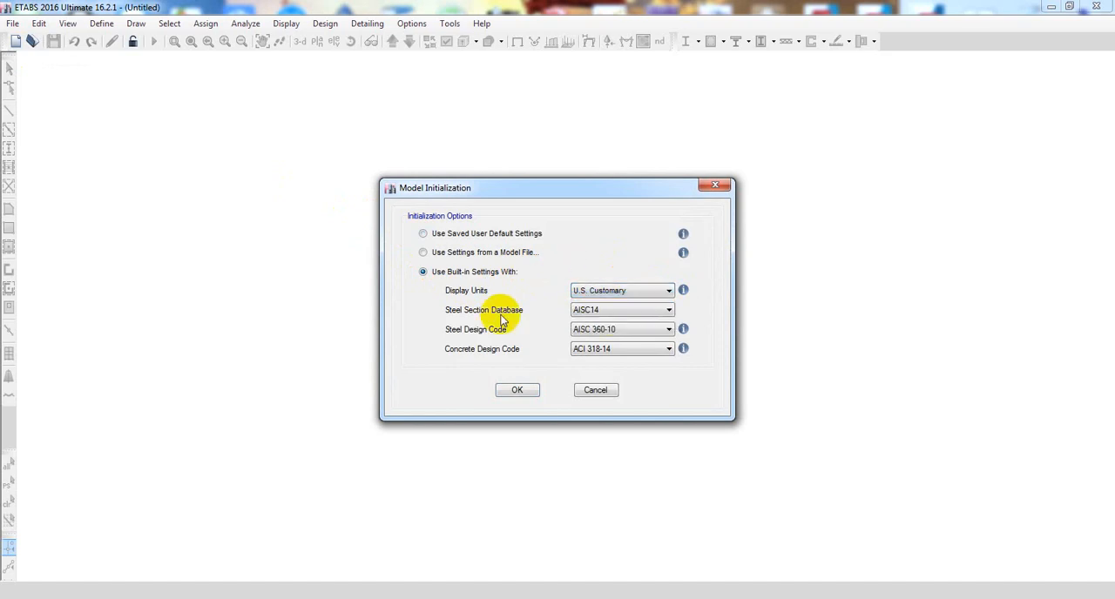
{"action": "left_click", "coordinate": [593, 311]}
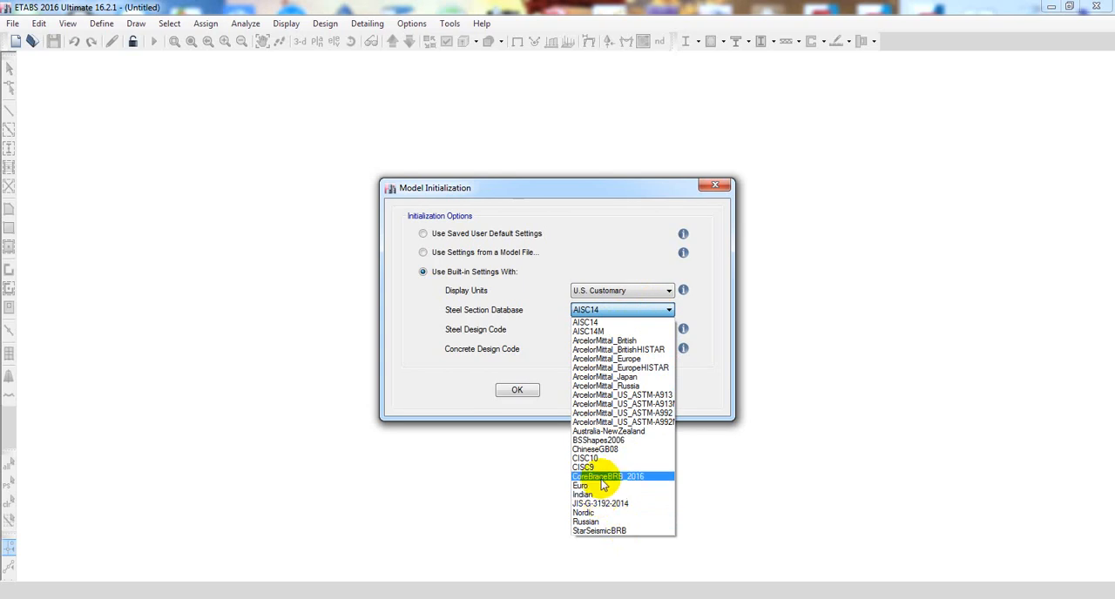
{"action": "left_click", "coordinate": [610, 332]}
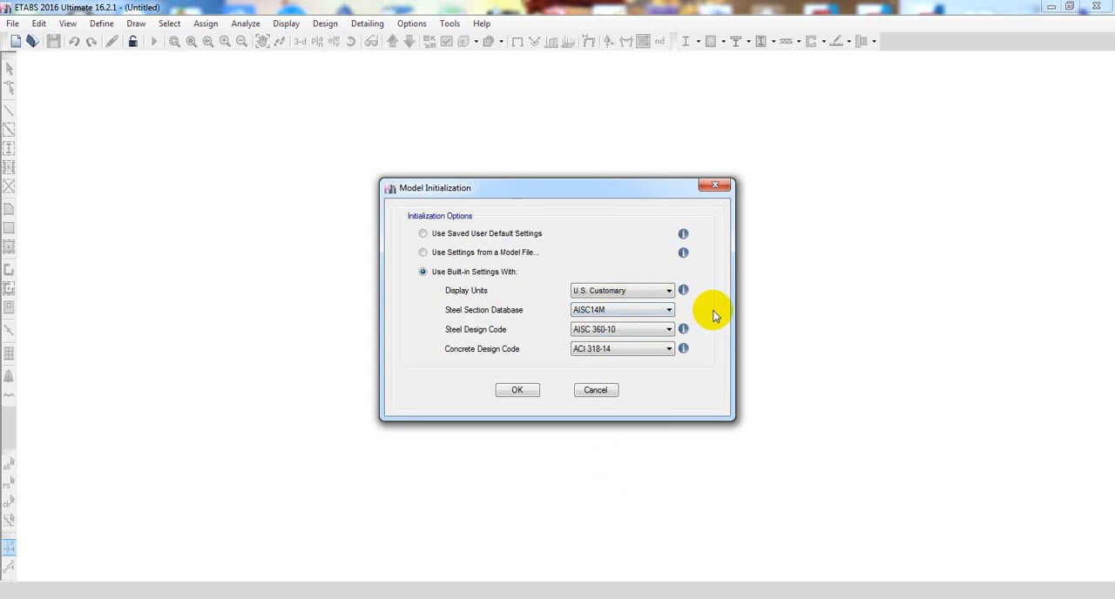
- Choose AISC 360-10 as the steel design code and ACI 318-14 as the concrete design code, and accept the initialization
{"action": "left_click", "coordinate": [629, 329]}
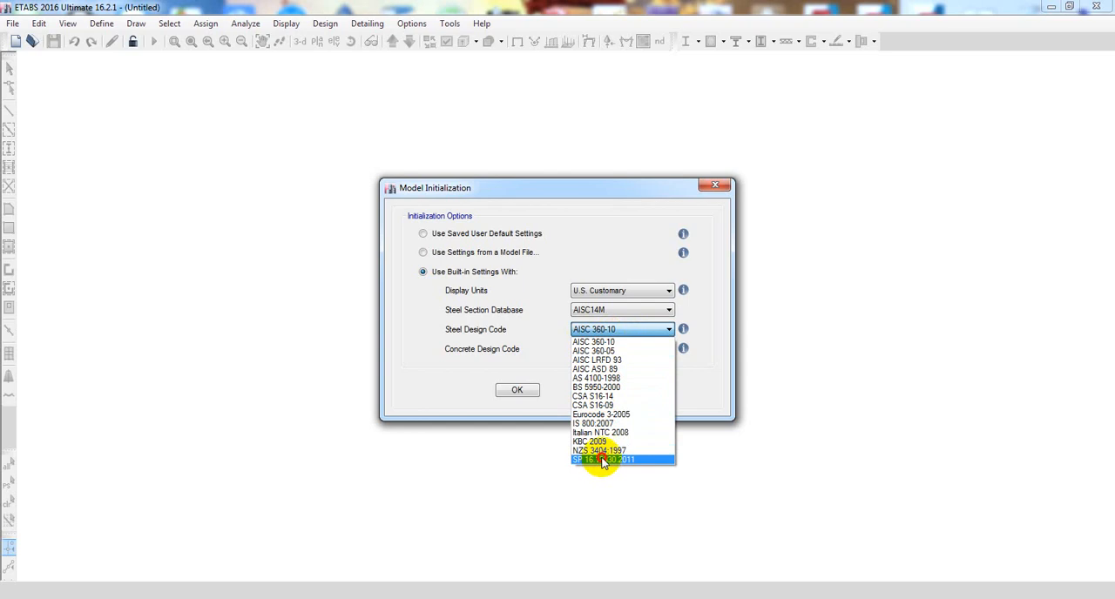
{"action": "left_click", "coordinate": [619, 342]}
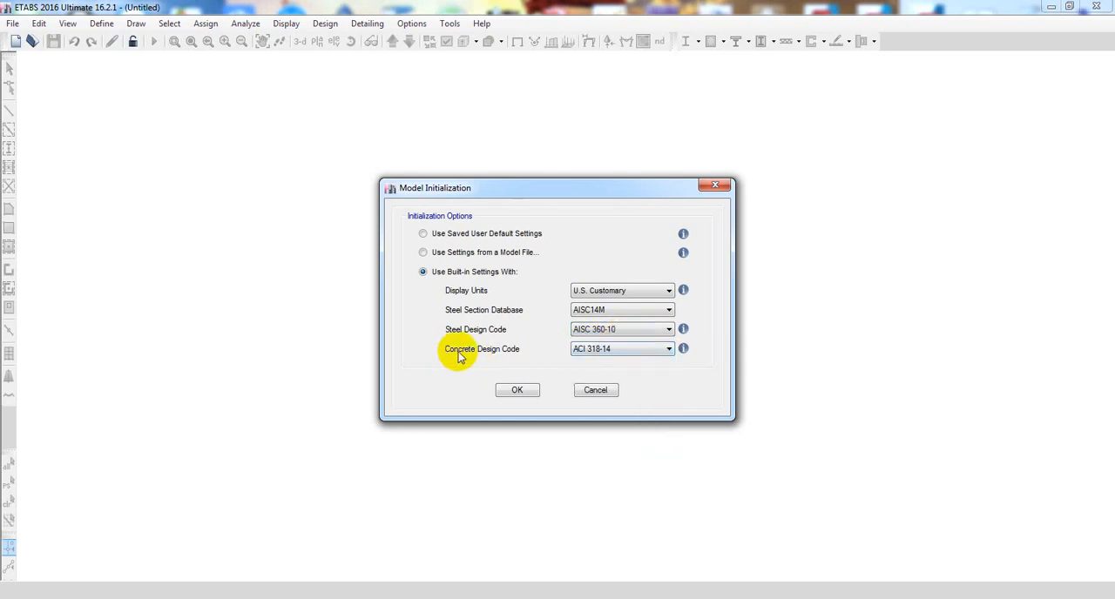
{"action": "left_click", "coordinate": [622, 352]}
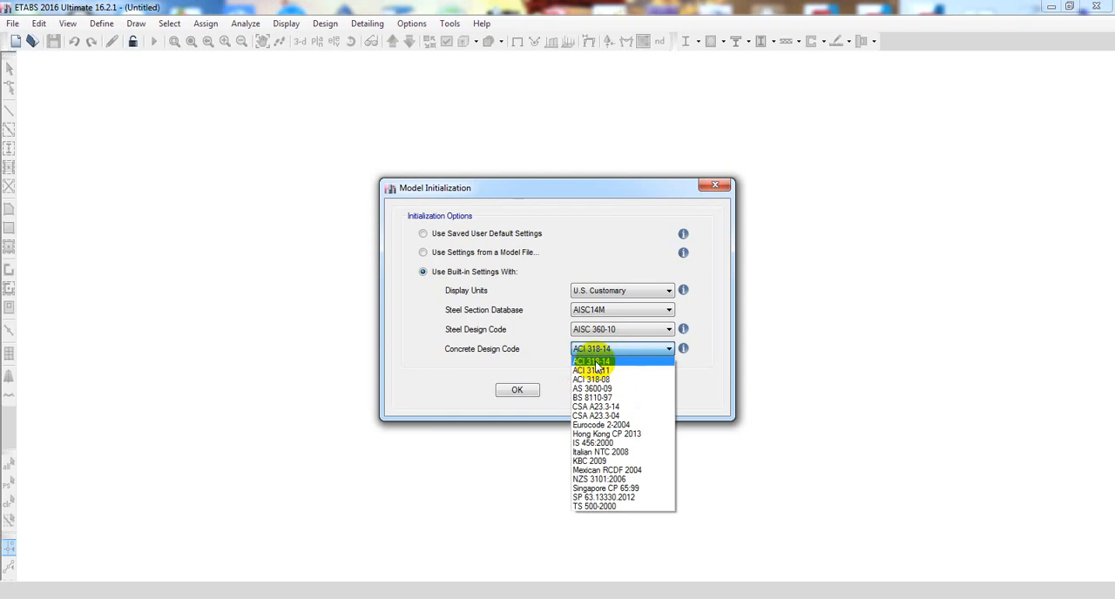
{"action": "left_click", "coordinate": [596, 363]}
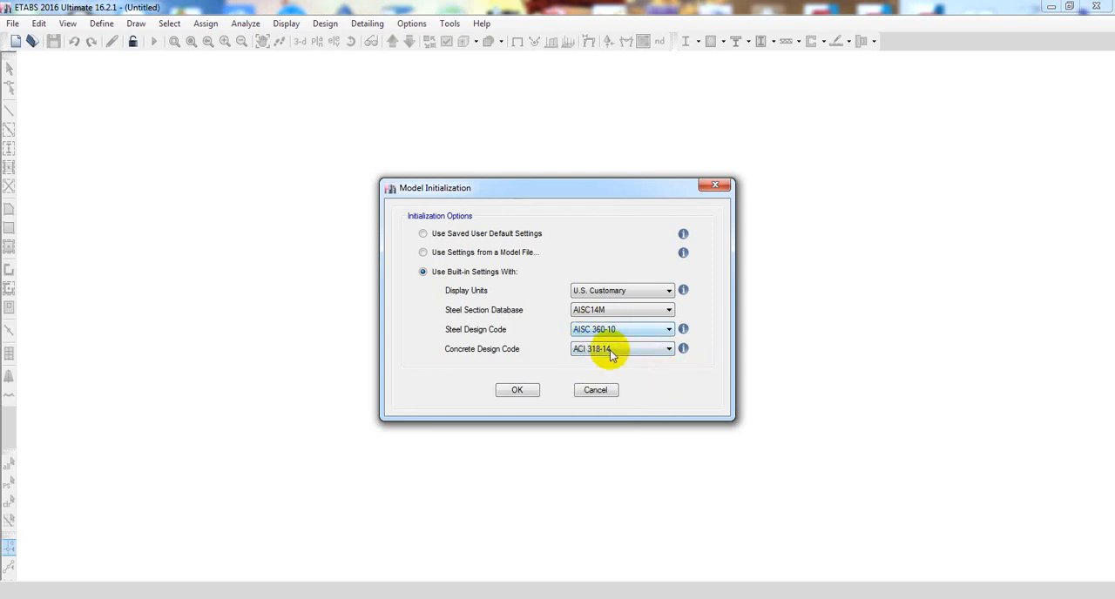
{"action": "left_click", "coordinate": [516, 390]}
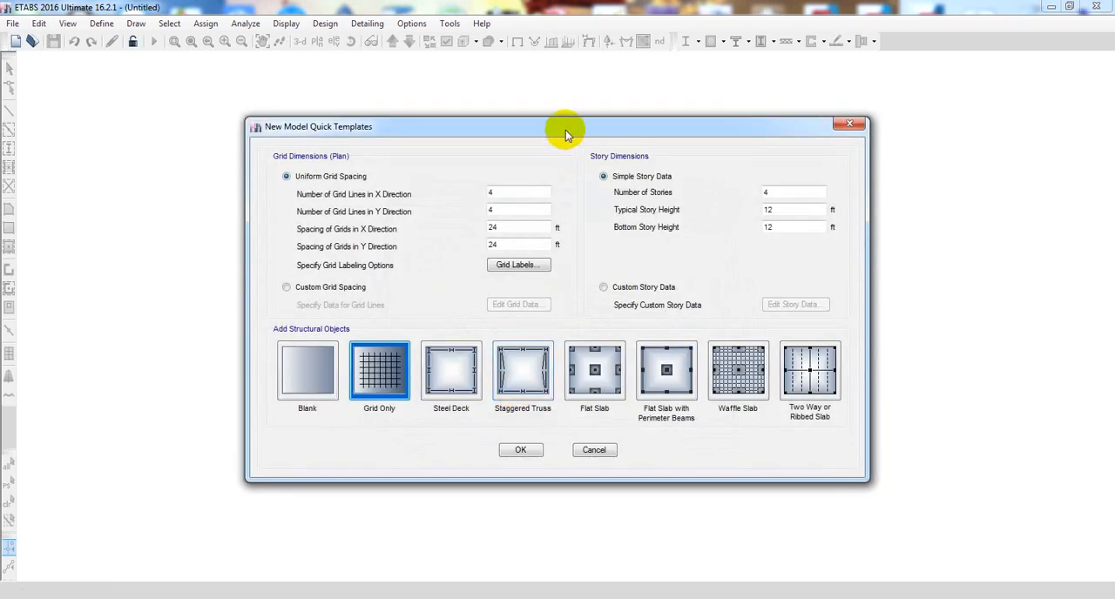
- Leave the Fink roof truss PDF and, in ETABS, set 3 grid lines in the X direction with 7.5 m spacing
{"action": "left_click", "coordinate": [562, 131]}
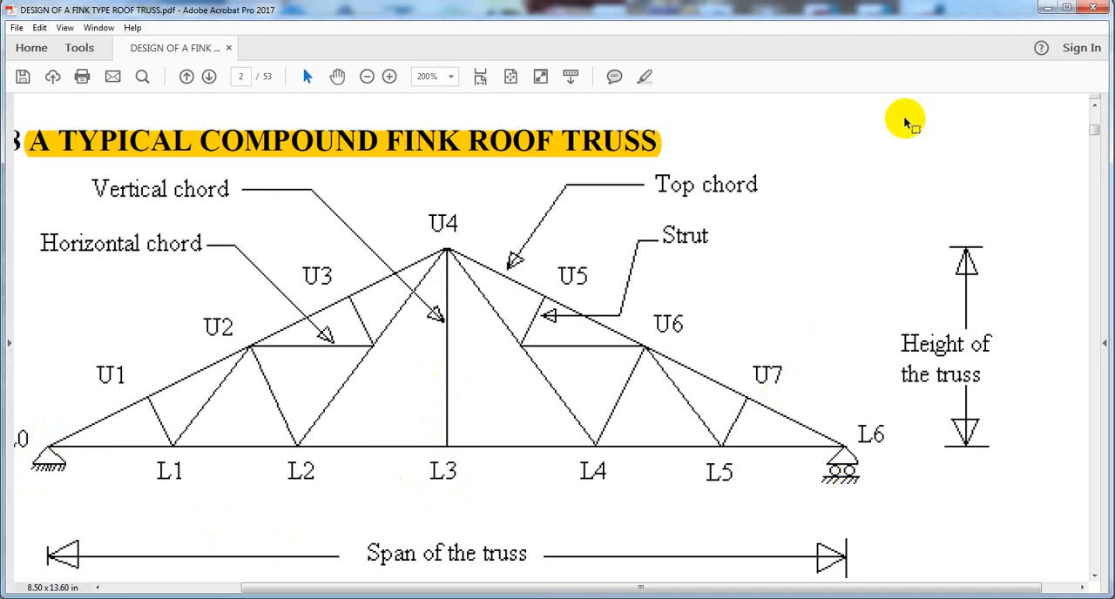
{"action": "left_click", "coordinate": [1046, 9]}
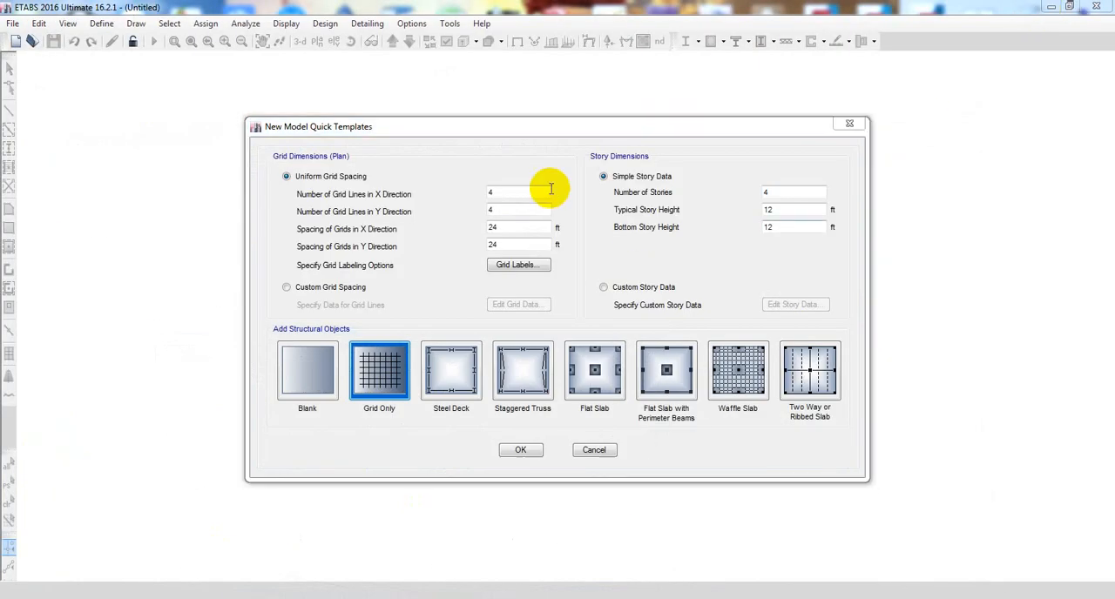
{"action": "double_click", "coordinate": [493, 192]}
{"action": "type", "text": "3"}
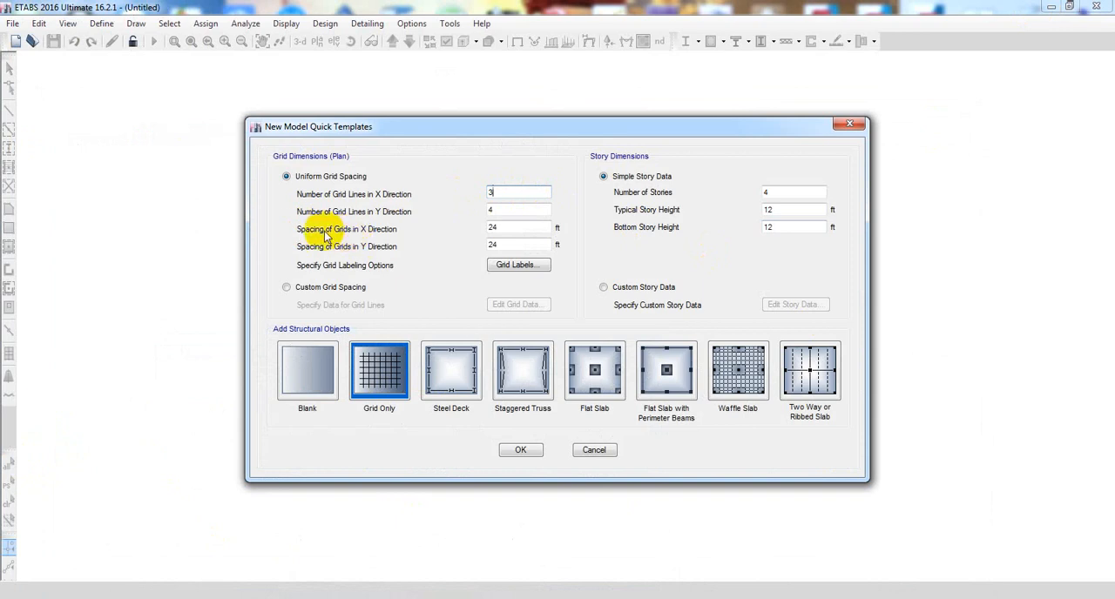
{"action": "double_click", "coordinate": [543, 230]}
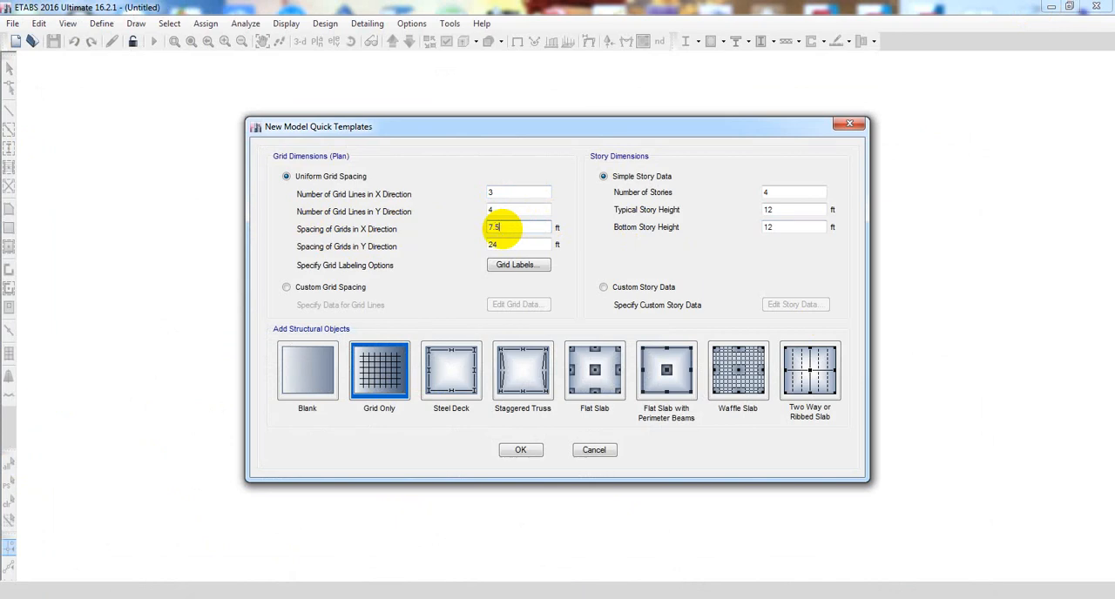
{"action": "left_click", "coordinate": [509, 210]}
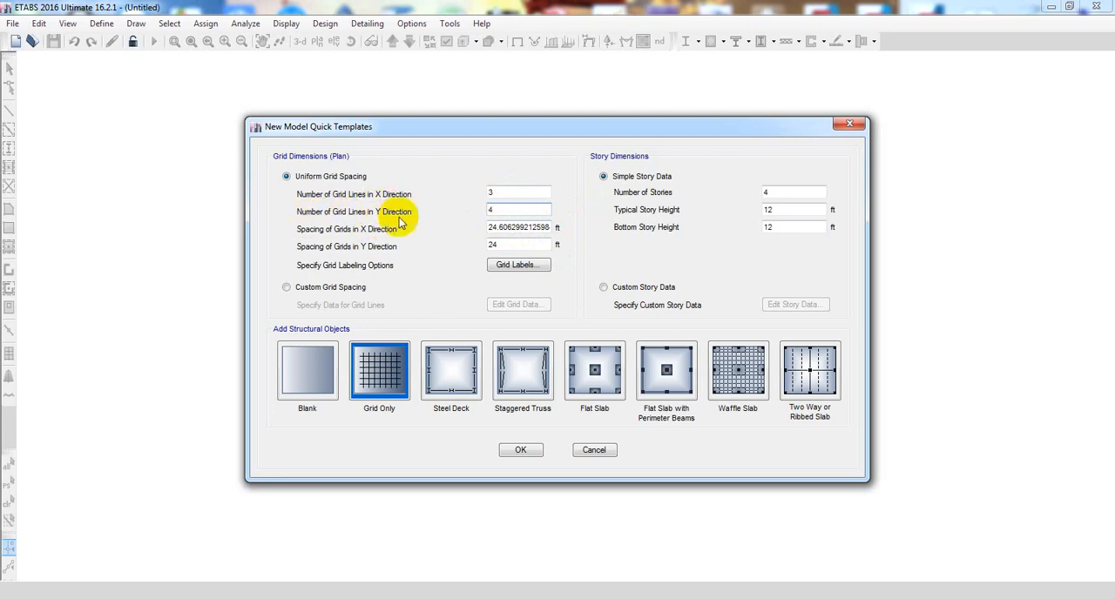
- Set the number of grid lines in the Y direction to 7 and round the X grid spacing to 24 ft
{"action": "left_click_drag", "start_coordinate": [498, 209], "coordinate": [473, 208]}
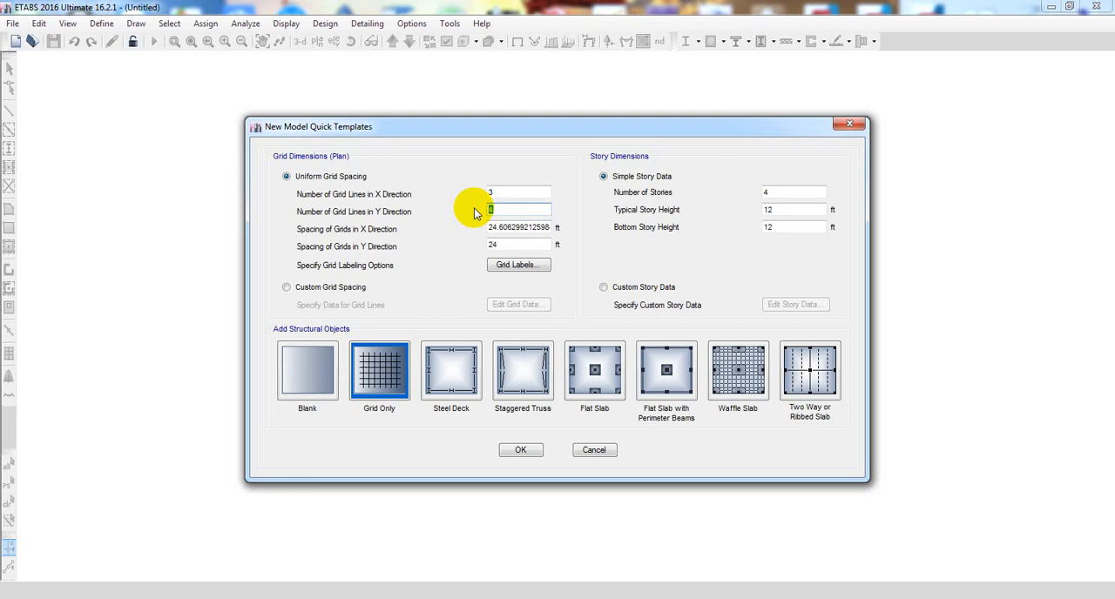
{"action": "type", "text": "7"}
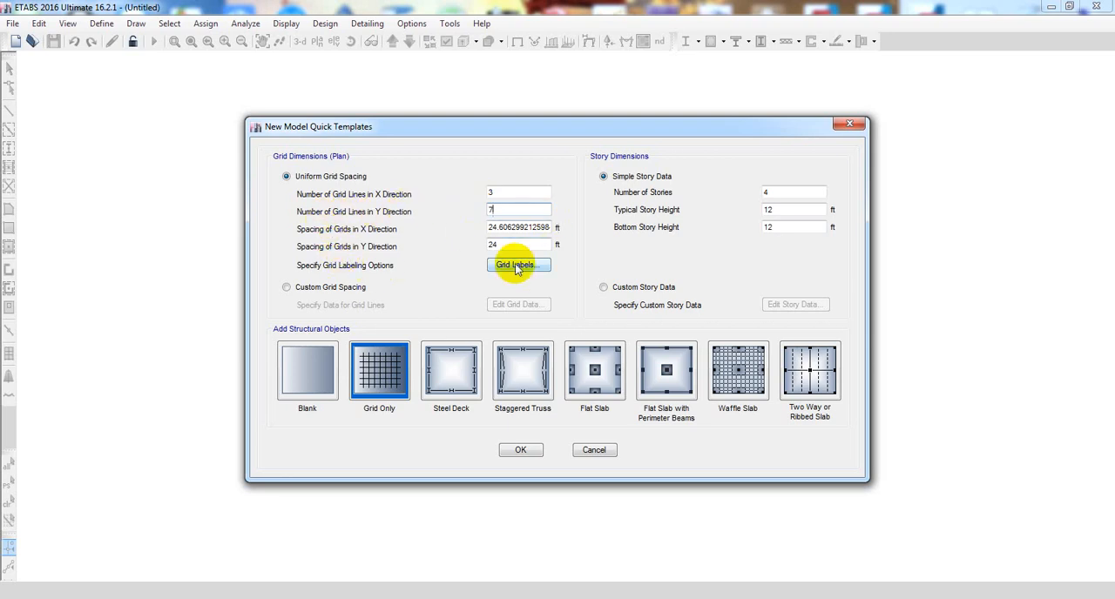
{"action": "double_click", "coordinate": [498, 245]}
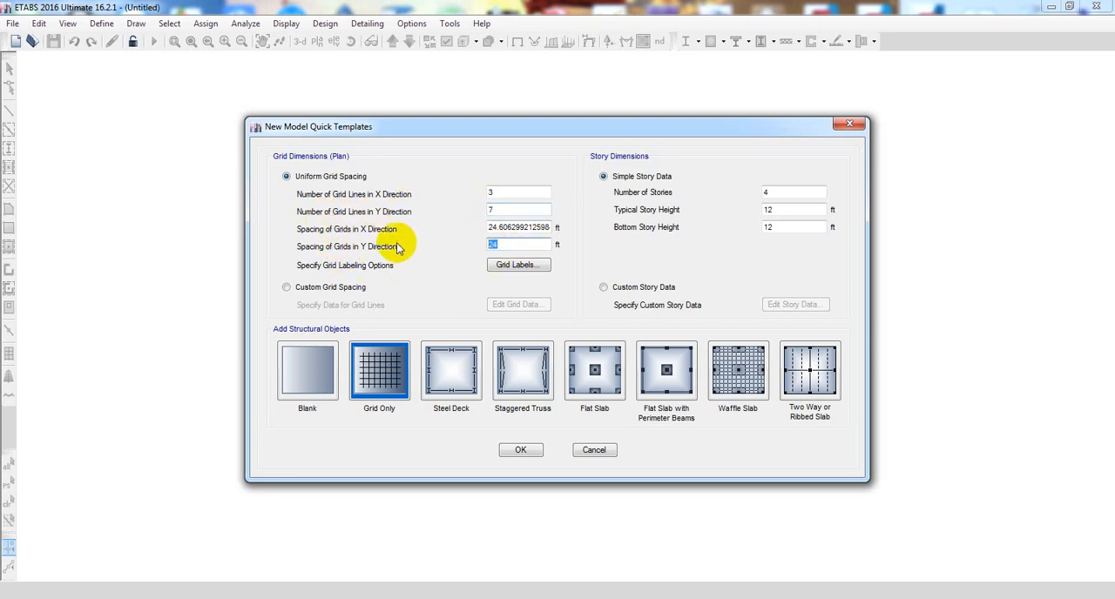
{"action": "left_click", "coordinate": [494, 225]}
{"action": "left_click_drag", "start_coordinate": [494, 225], "coordinate": [562, 225]}
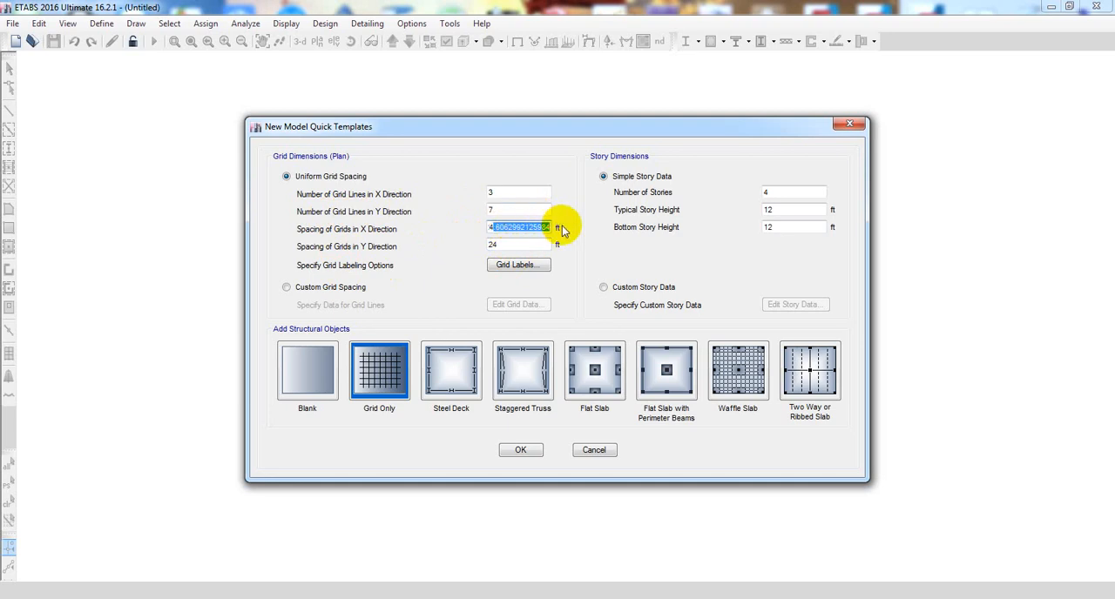
{"action": "key", "text": "BackSpace"}
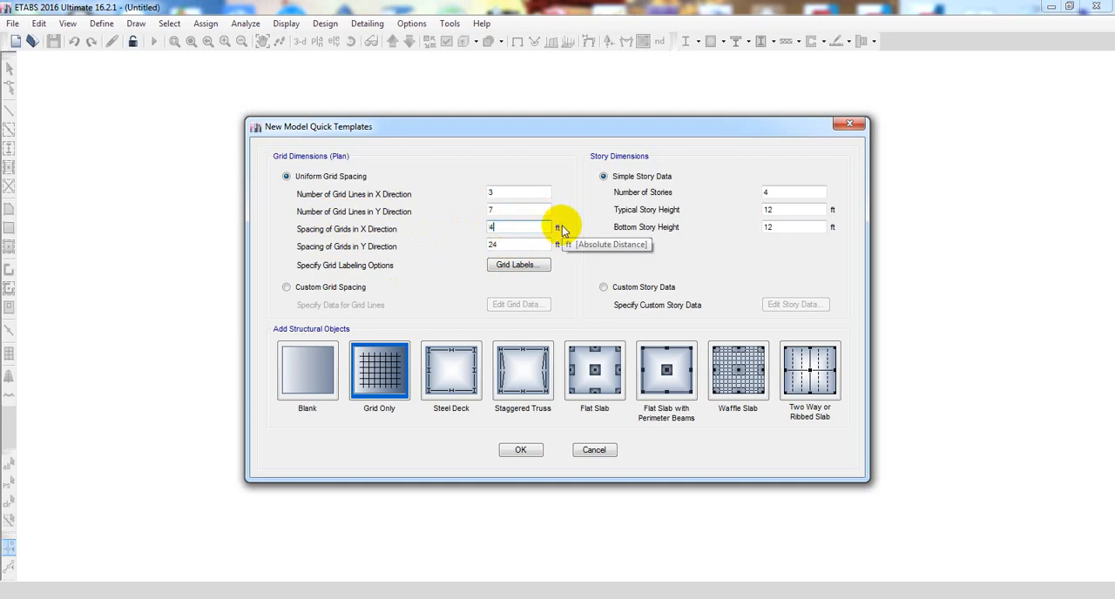
{"action": "double_click", "coordinate": [512, 227]}
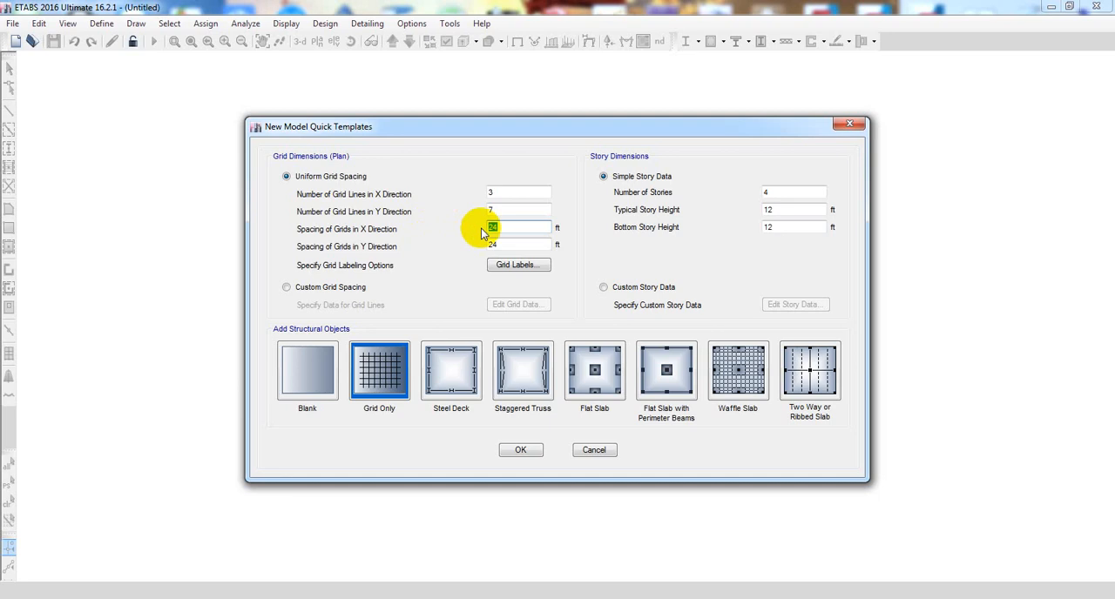
- Enter 4 m as the grid spacing in the Y direction and round the value to 13 ft
{"action": "left_click", "coordinate": [506, 248]}
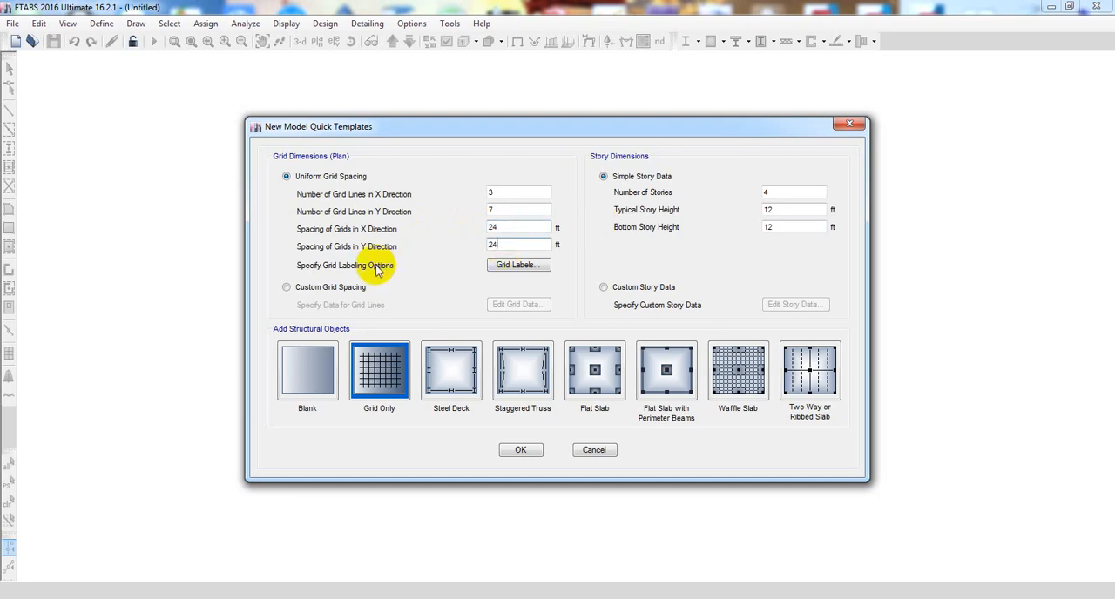
{"action": "double_click", "coordinate": [511, 245]}
{"action": "left_click", "coordinate": [506, 244]}
{"action": "left_click_drag", "start_coordinate": [525, 244], "coordinate": [474, 240]}
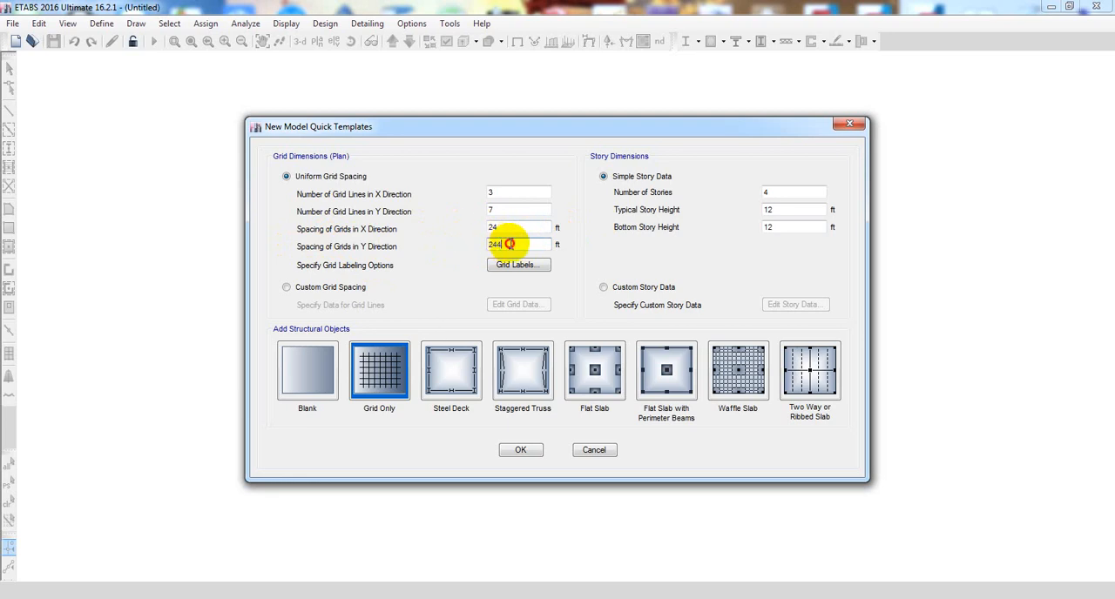
{"action": "type", "text": "4m"}
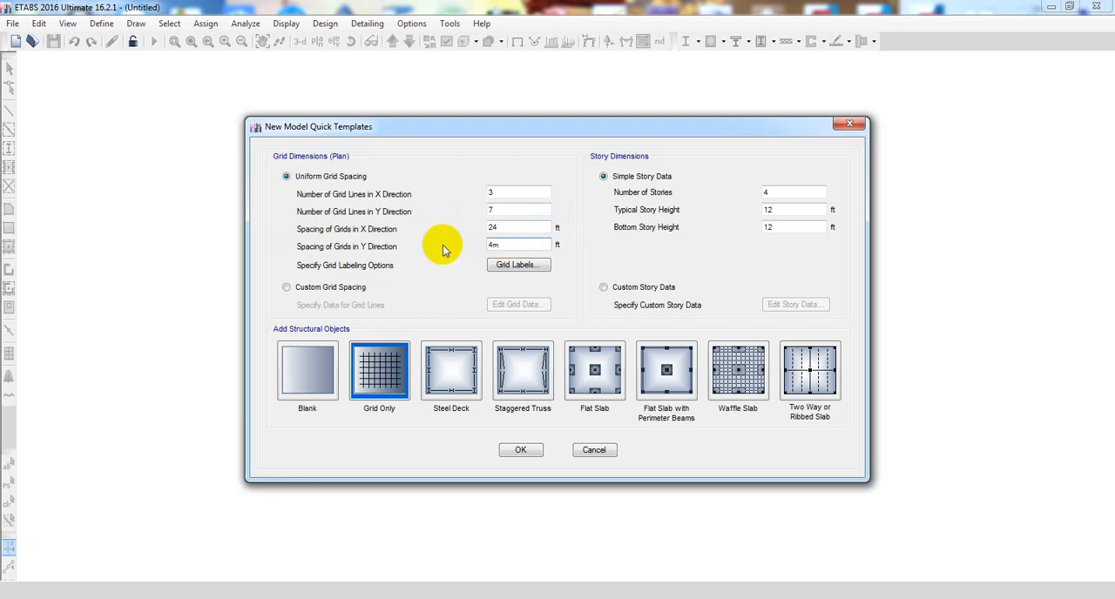
{"action": "left_click", "coordinate": [503, 228]}
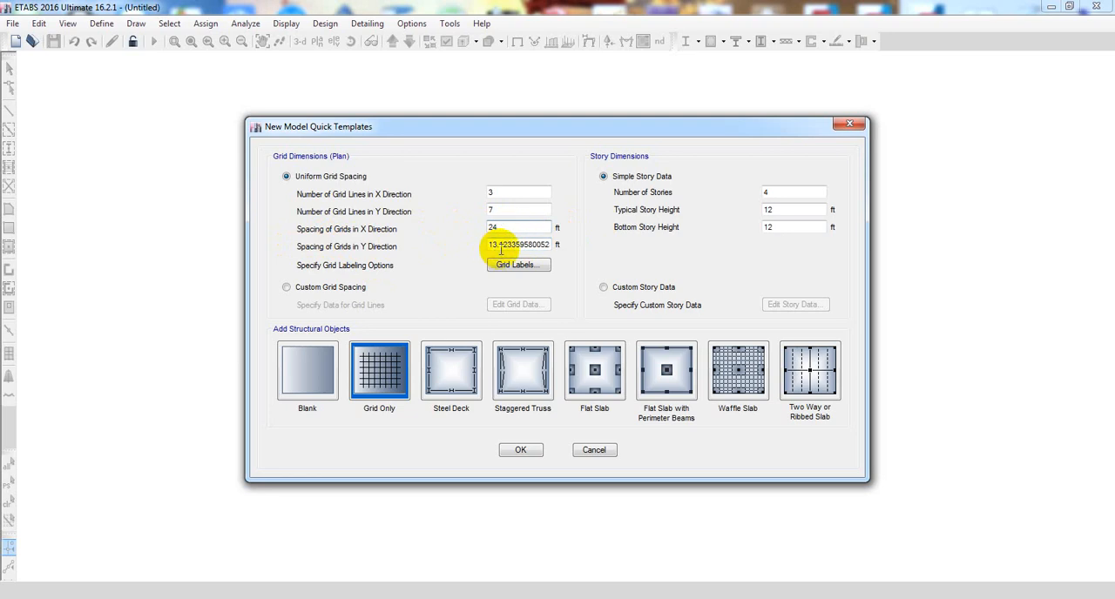
{"action": "left_click_drag", "start_coordinate": [494, 244], "coordinate": [710, 242]}
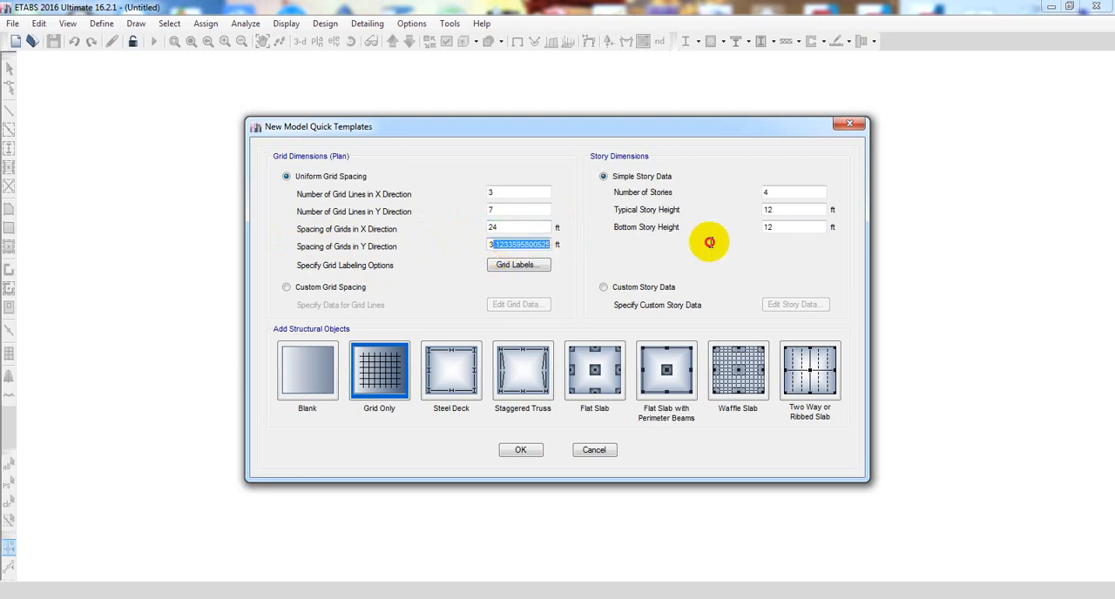
{"action": "type", "text": "3"}
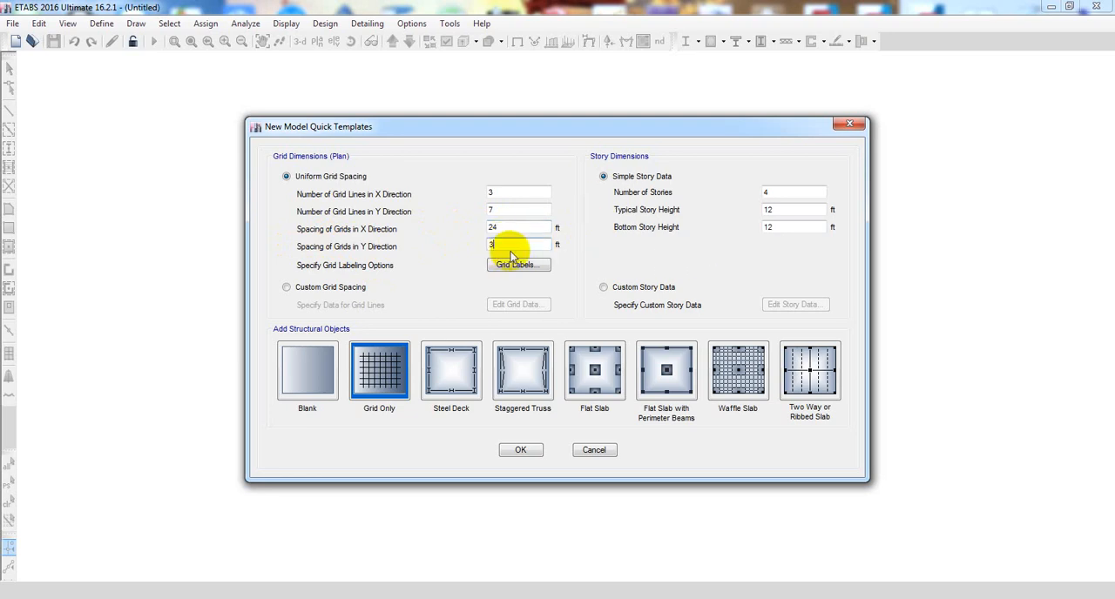
{"action": "left_click_drag", "start_coordinate": [497, 243], "coordinate": [436, 241]}
{"action": "left_click", "coordinate": [522, 228]}
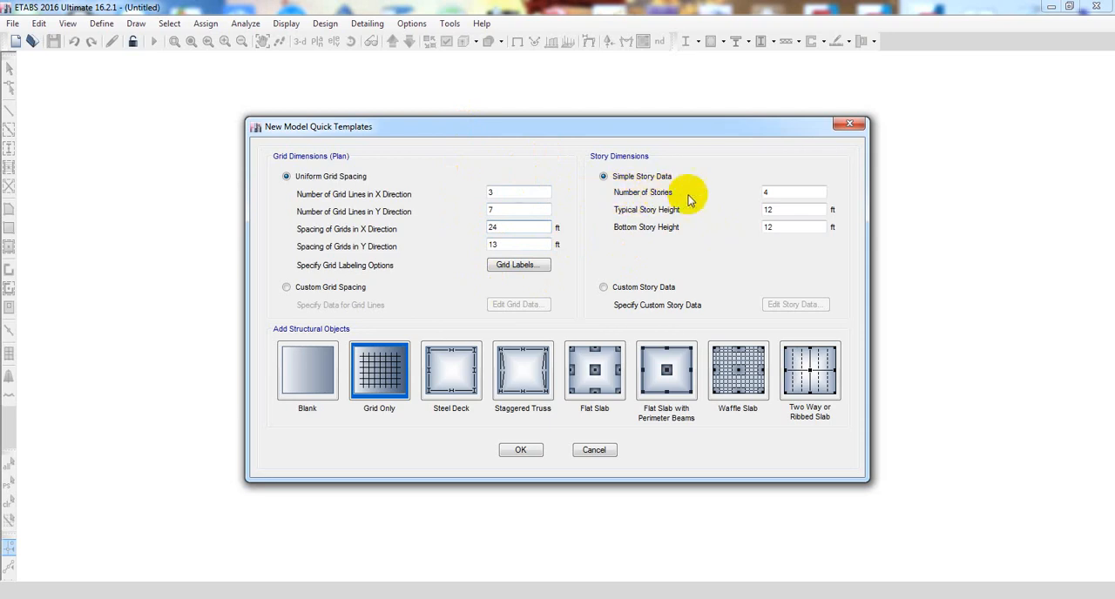
- Set the number of stories to 2 in the simple story data
{"action": "left_click_drag", "start_coordinate": [782, 194], "coordinate": [670, 193]}
{"action": "left_click", "coordinate": [775, 192]}
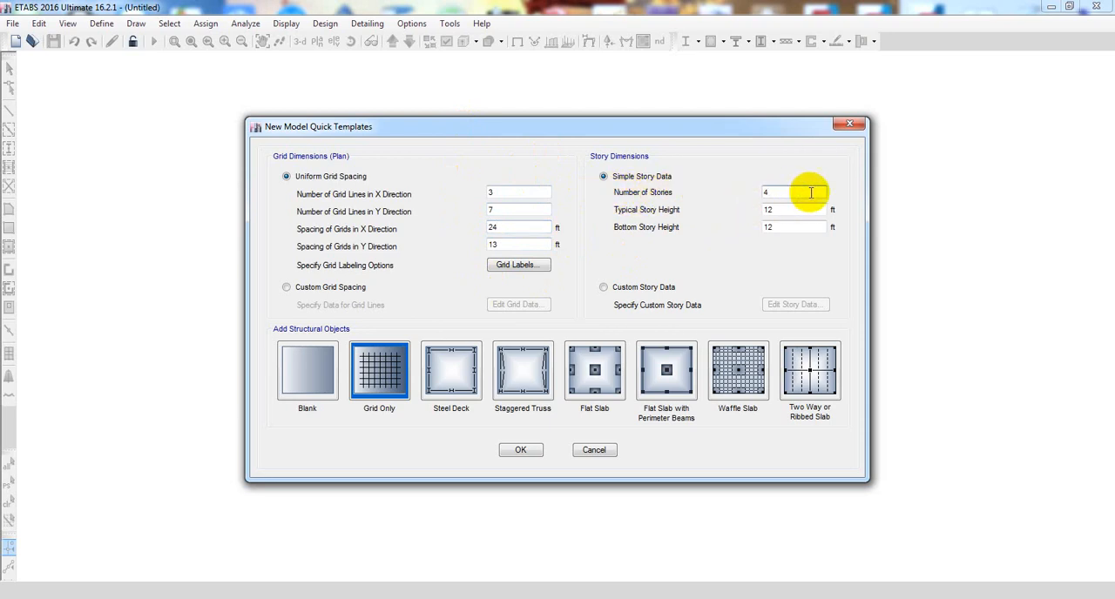
{"action": "left_click_drag", "start_coordinate": [810, 191], "coordinate": [658, 200]}
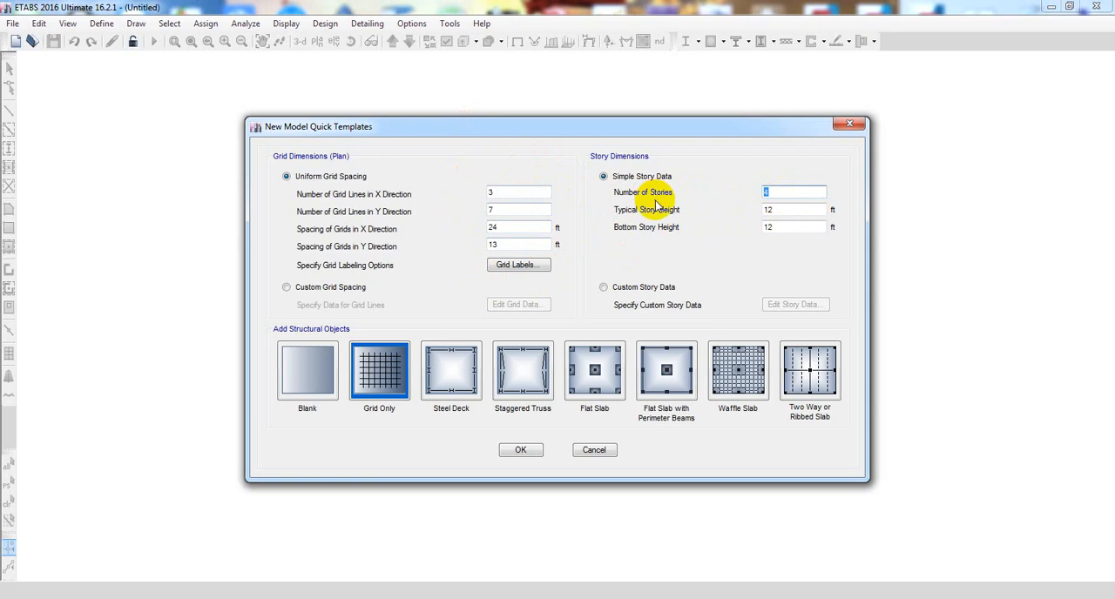
{"action": "type", "text": "2"}
- Set the bottom story height to 25 ft in the simple story data
{"action": "left_click_drag", "start_coordinate": [776, 209], "coordinate": [588, 209]}
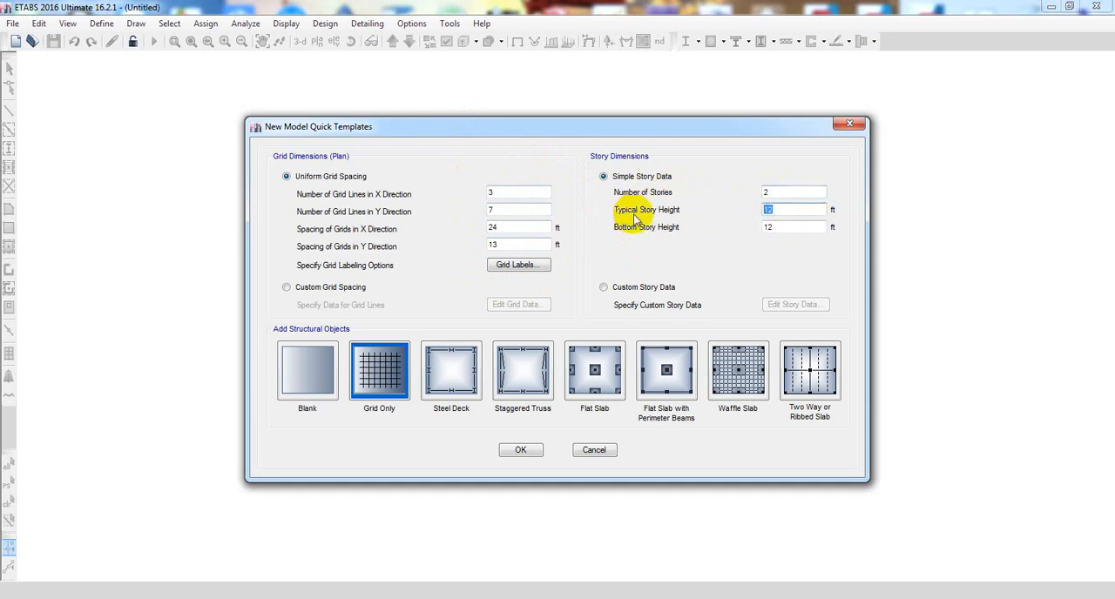
{"action": "left_click_drag", "start_coordinate": [788, 226], "coordinate": [599, 248]}
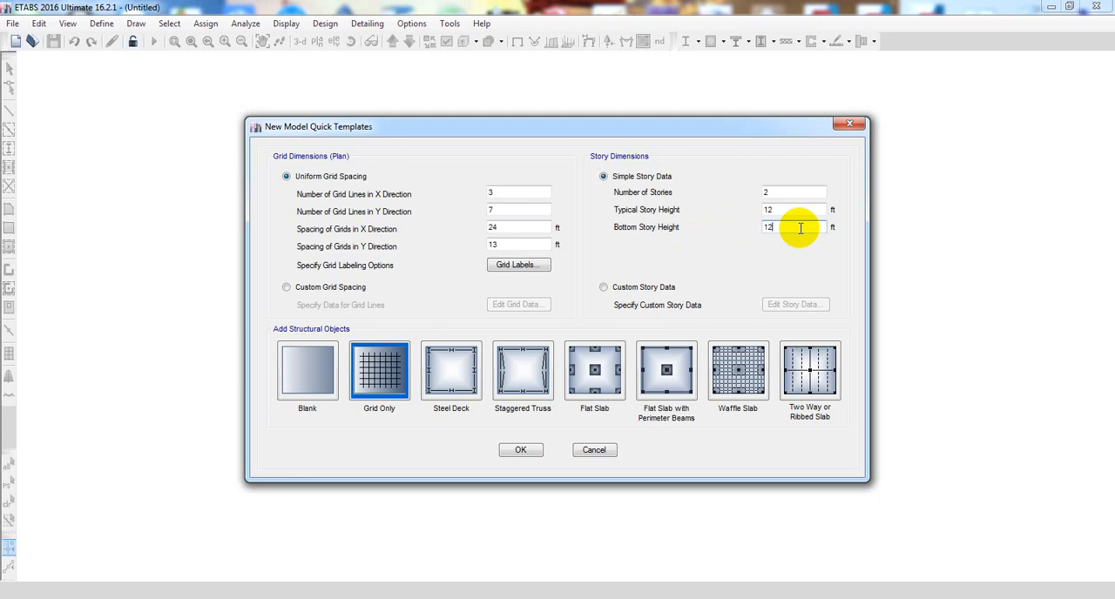
{"action": "left_click_drag", "start_coordinate": [800, 228], "coordinate": [716, 230]}
{"action": "left_click", "coordinate": [782, 231]}
{"action": "left_click_drag", "start_coordinate": [791, 227], "coordinate": [730, 229]}
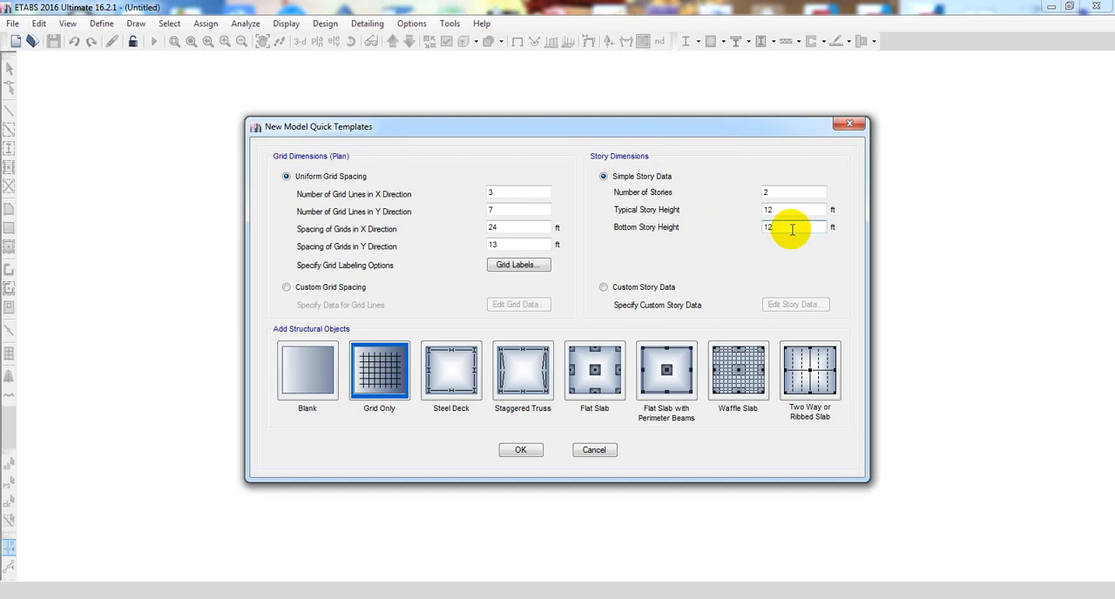
{"action": "left_click_drag", "start_coordinate": [791, 230], "coordinate": [692, 230]}
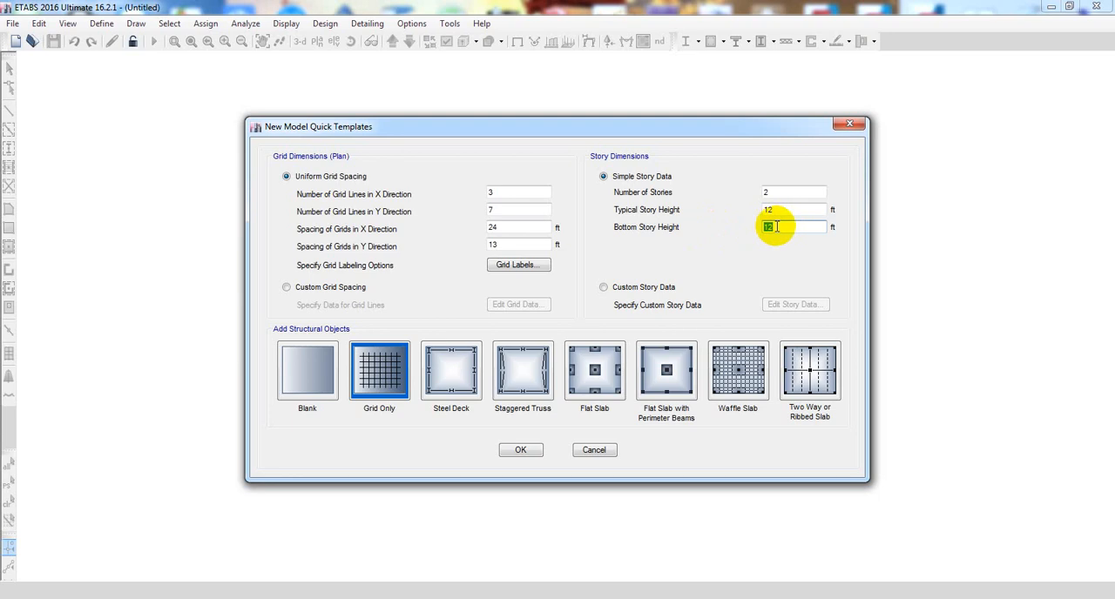
{"action": "left_click_drag", "start_coordinate": [783, 227], "coordinate": [727, 226]}
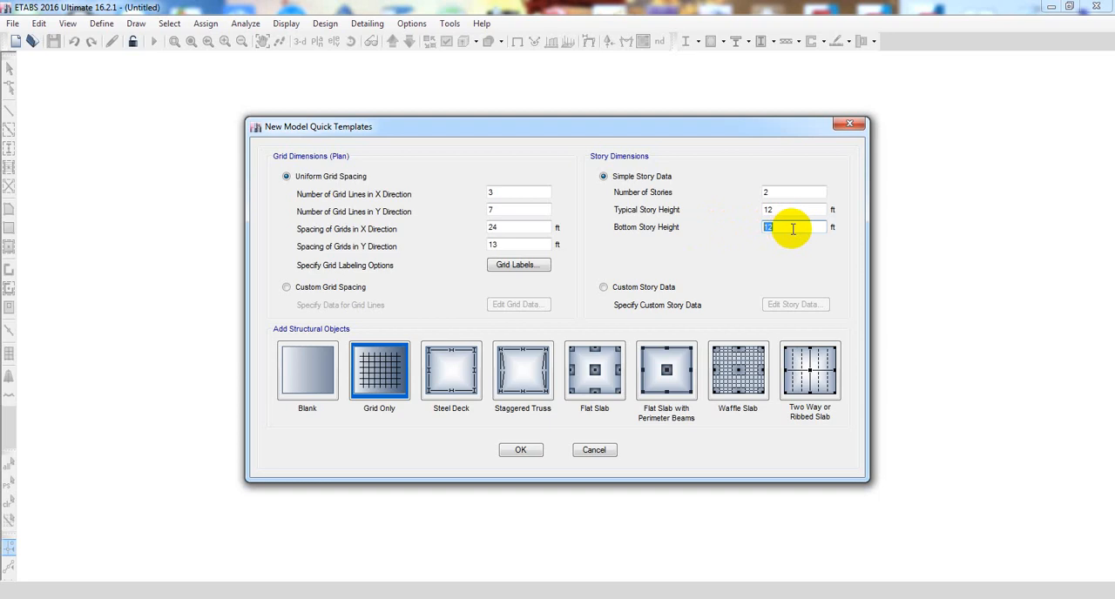
{"action": "type", "text": "2"}
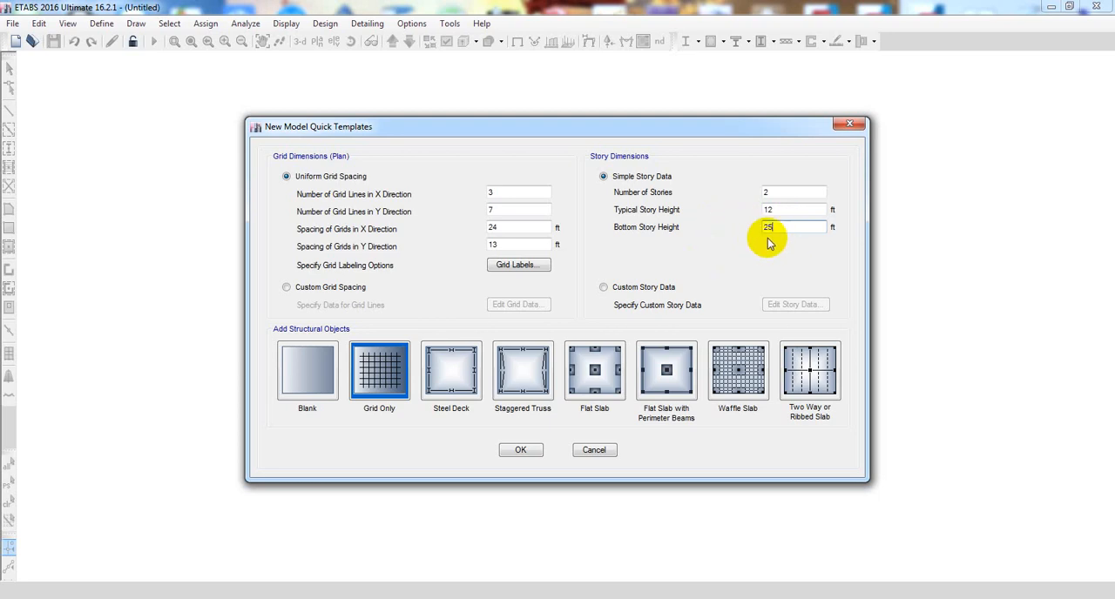
- Change the bottom story height to 20 ft
{"action": "left_click_drag", "start_coordinate": [781, 229], "coordinate": [723, 229]}
{"action": "type", "text": "2"}
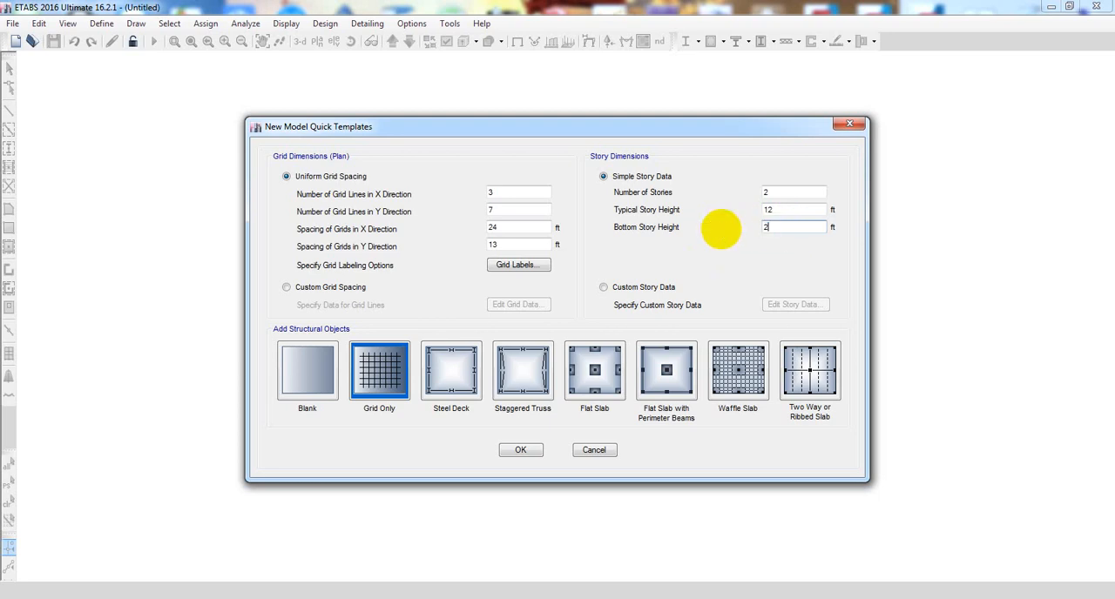
{"action": "type", "text": "0"}
- Set the typical story height to 6 ft
{"action": "left_click", "coordinate": [795, 210]}
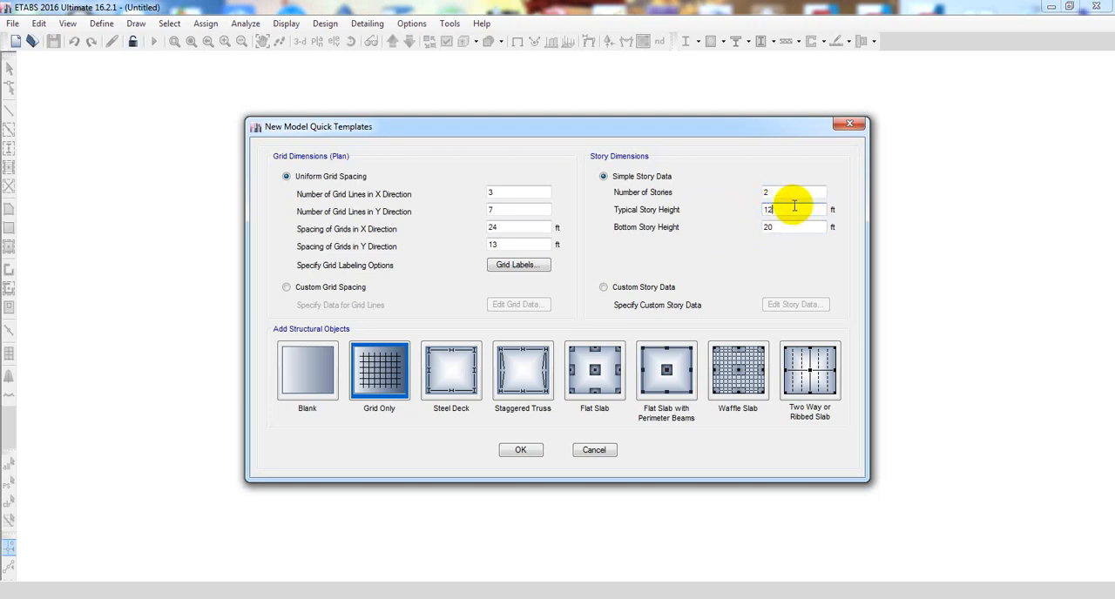
{"action": "left_click_drag", "start_coordinate": [787, 212], "coordinate": [705, 212]}
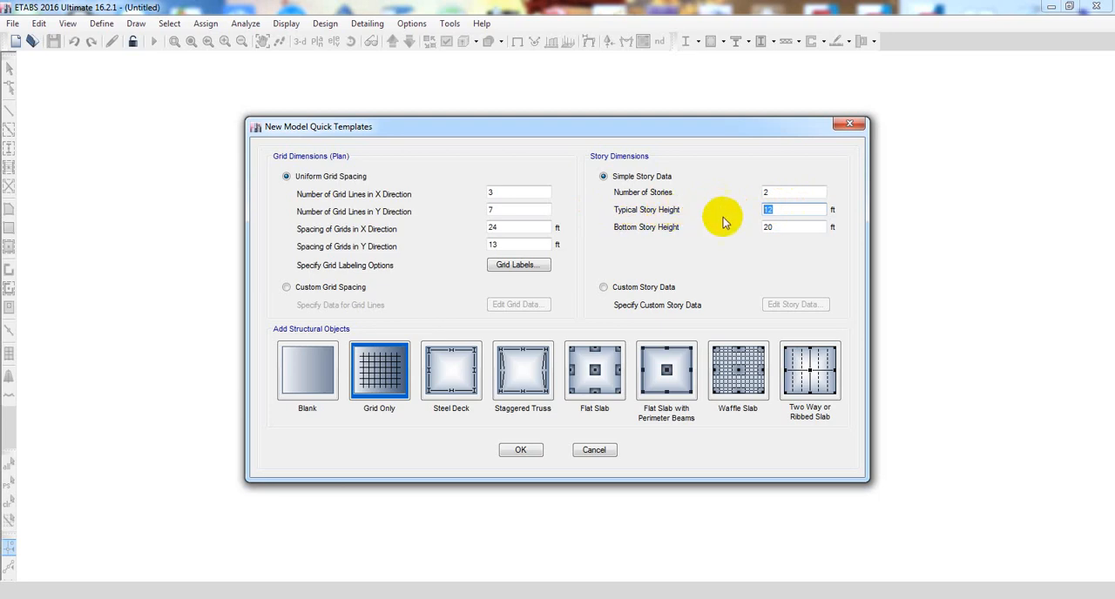
{"action": "left_click", "coordinate": [790, 209]}
{"action": "left_click_drag", "start_coordinate": [791, 209], "coordinate": [708, 224]}
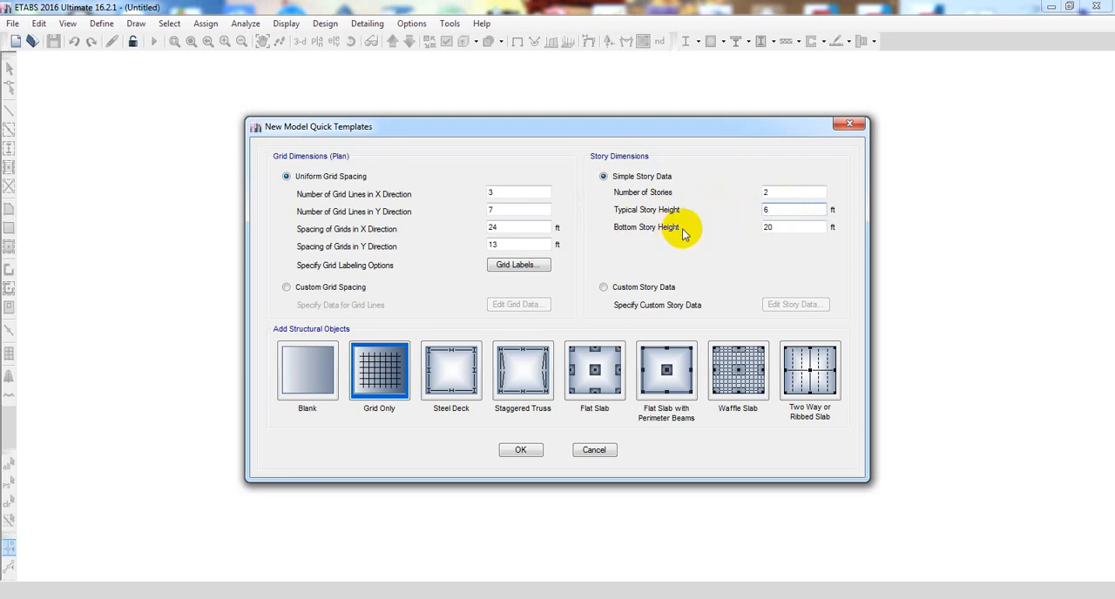
- Set the bottom story height to 15 ft and create the model with the Grid Only template
{"action": "left_click", "coordinate": [779, 227]}
{"action": "mouse_move", "coordinate": [794, 226]}
{"action": "left_mouse_down"}
{"action": "mouse_move", "coordinate": [724, 226]}
{"action": "mouse_move", "coordinate": [813, 229]}
{"action": "left_mouse_up"}
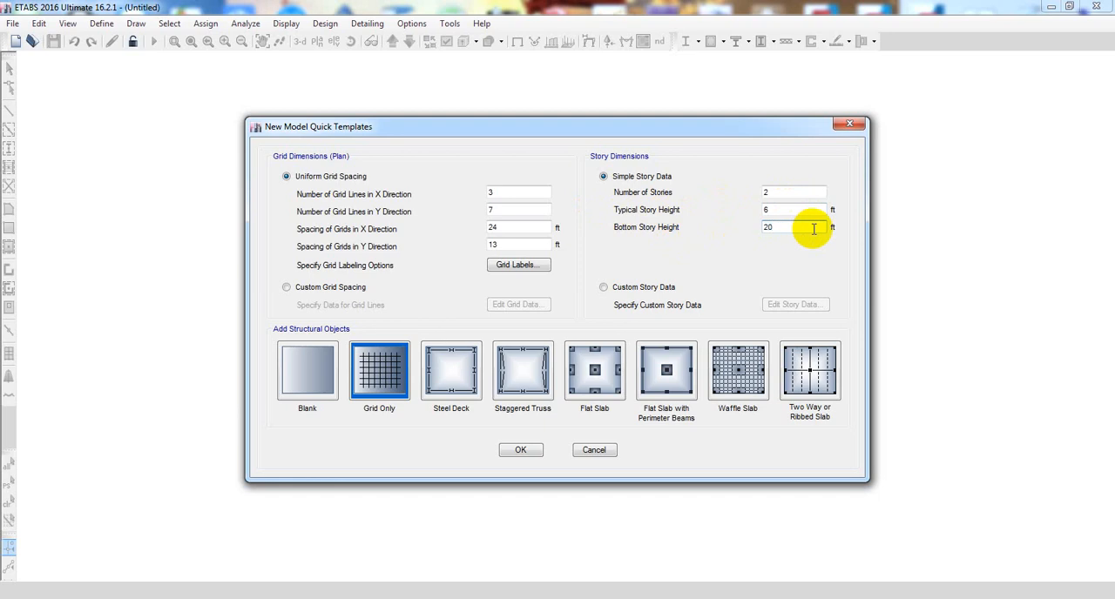
{"action": "left_click_drag", "start_coordinate": [814, 228], "coordinate": [722, 229]}
{"action": "type", "text": "15"}
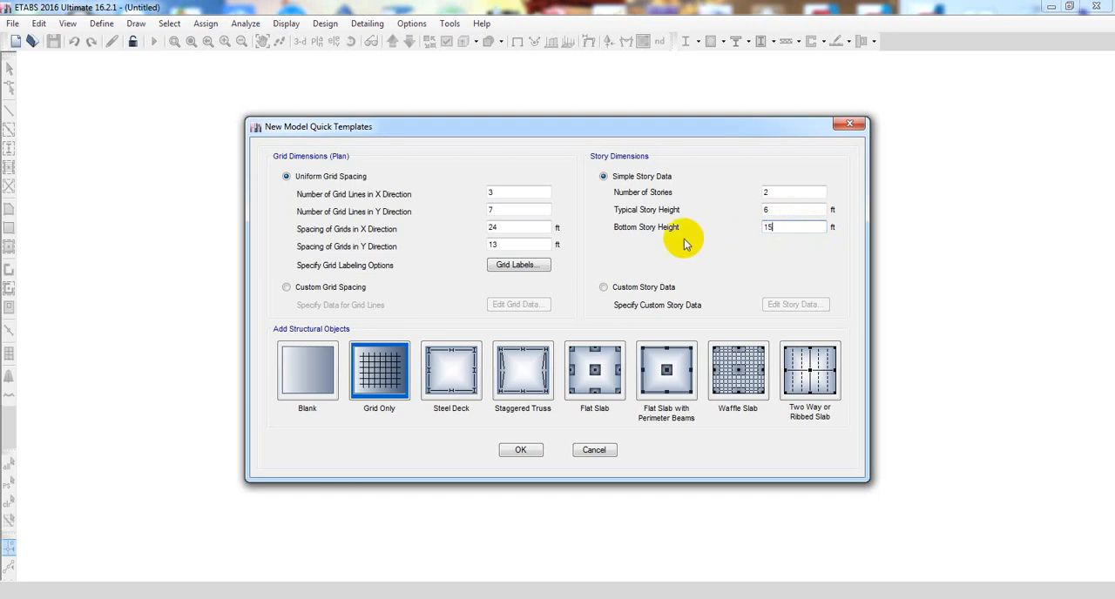
{"action": "left_click", "coordinate": [778, 192]}
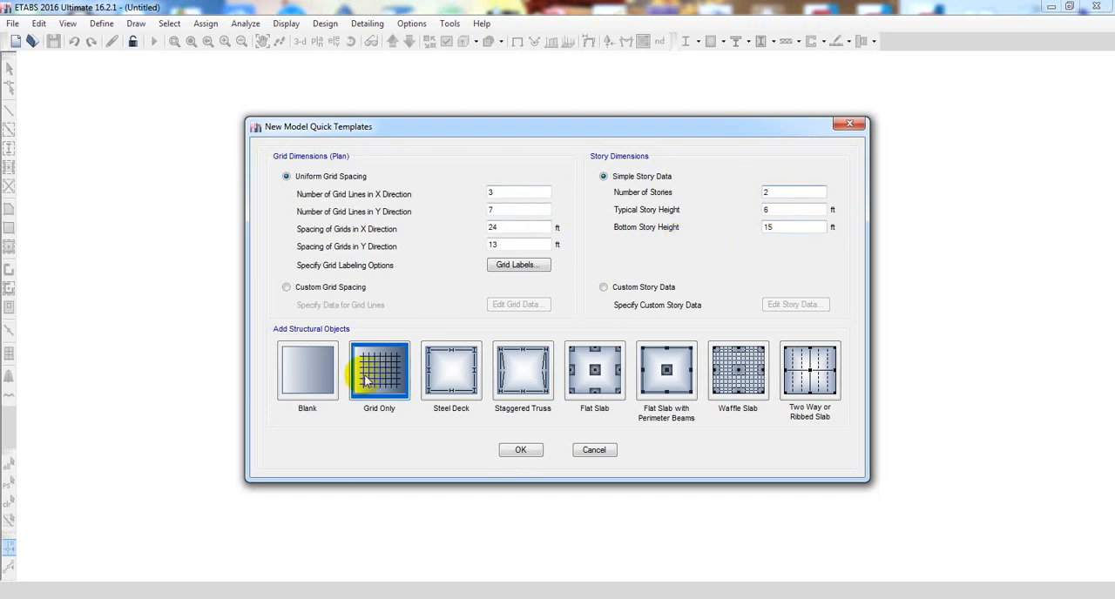
{"action": "left_click", "coordinate": [523, 450]}
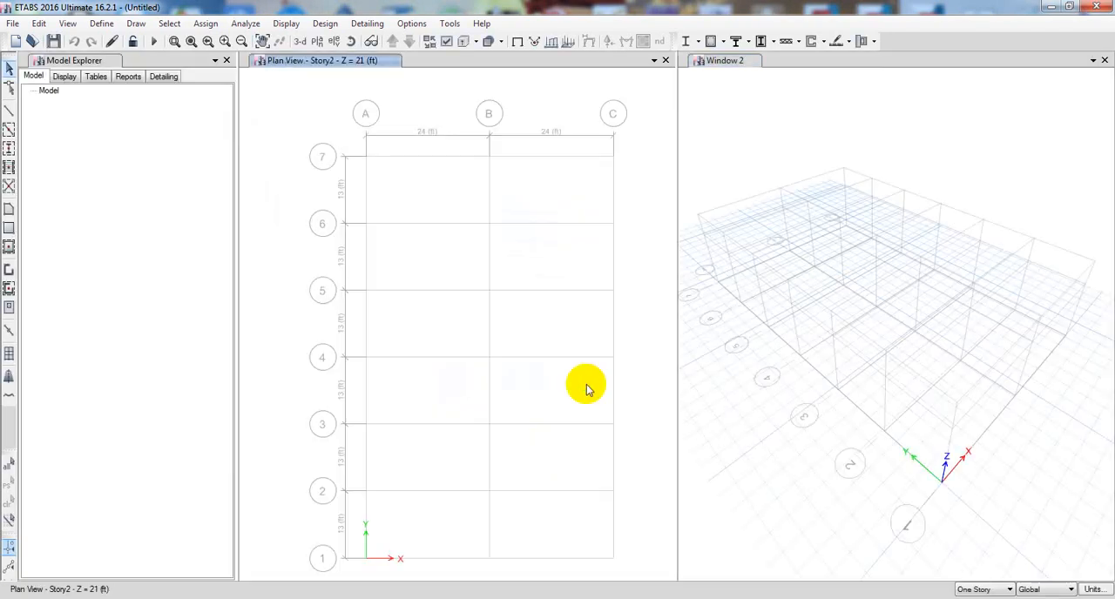
- Turn on the lock for onscreen grid system editing in the 3-D view and turn it off again
{"action": "middle_click_drag", "start_coordinate": [799, 404], "coordinate": [796, 381]}
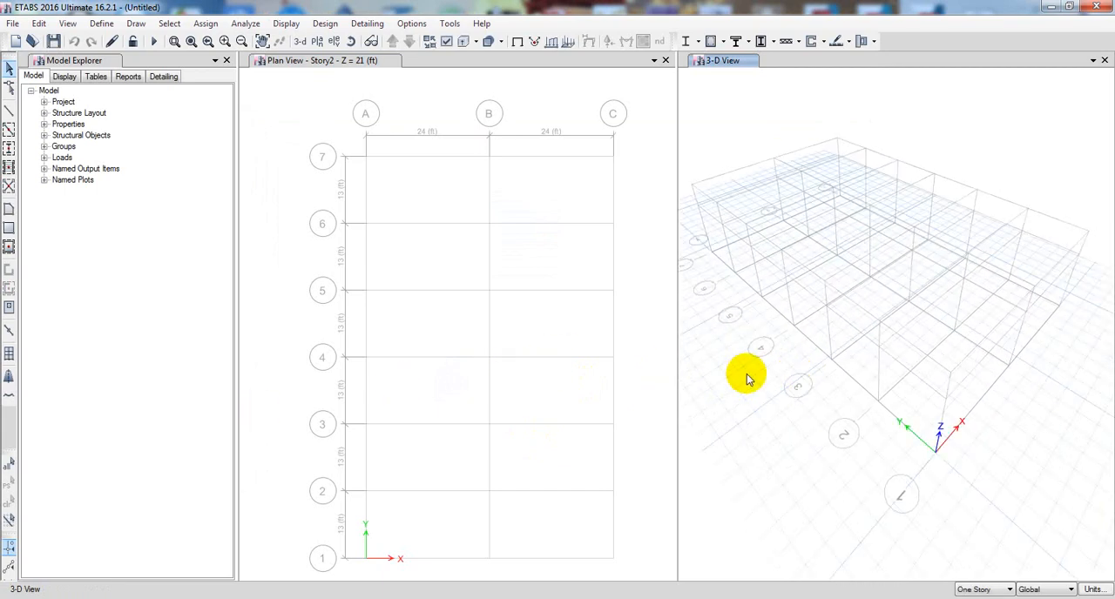
{"action": "right_click", "coordinate": [754, 376]}
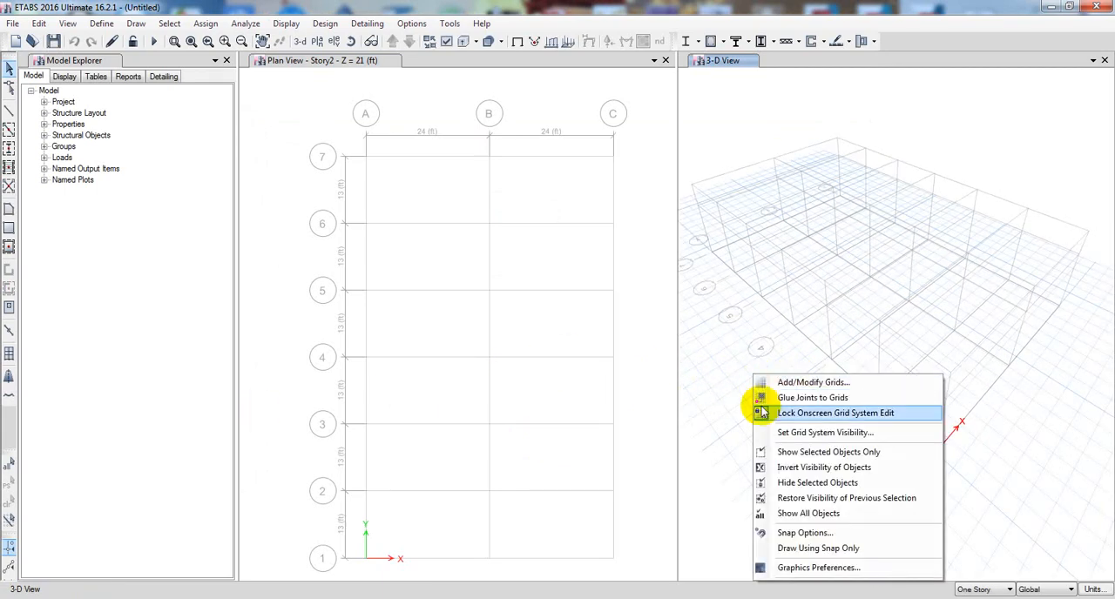
{"action": "left_click", "coordinate": [799, 433]}
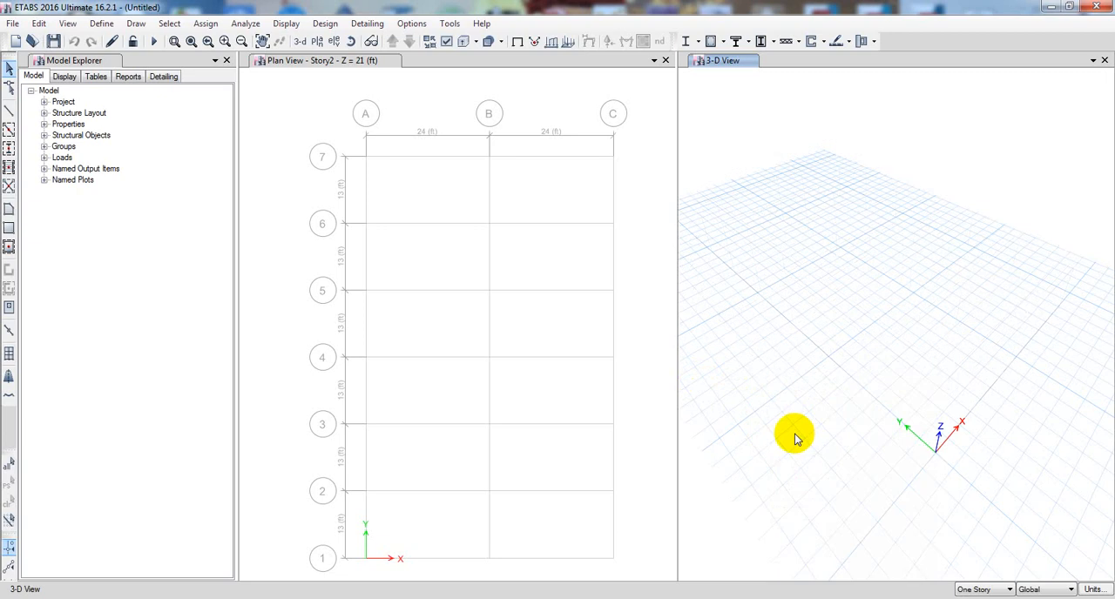
{"action": "right_click", "coordinate": [762, 376]}
{"action": "left_click", "coordinate": [799, 433]}
{"action": "right_click", "coordinate": [762, 377]}
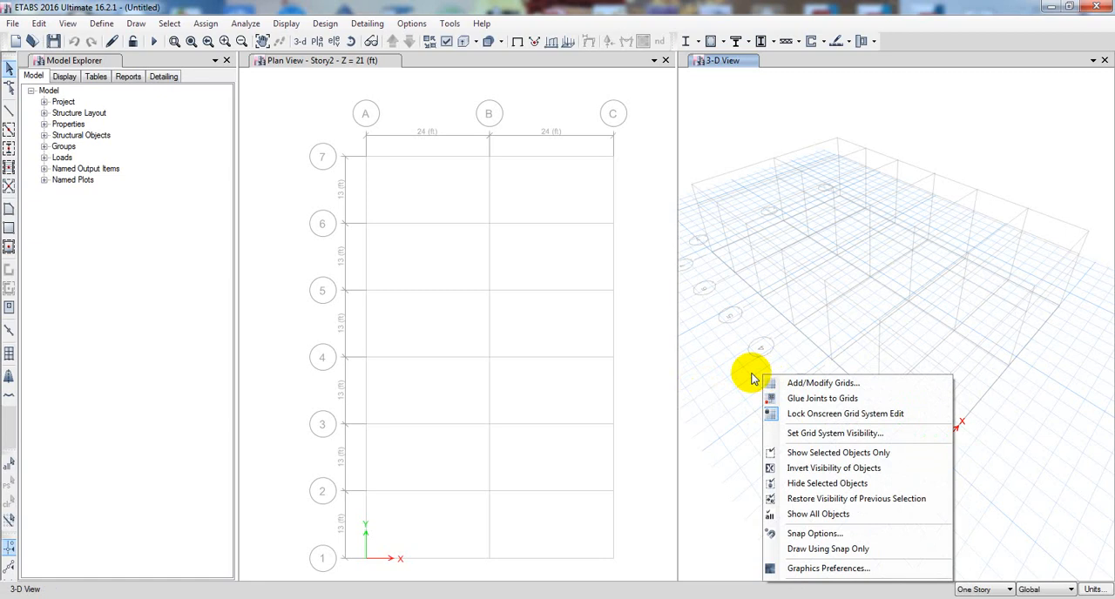
{"action": "left_click", "coordinate": [810, 415]}
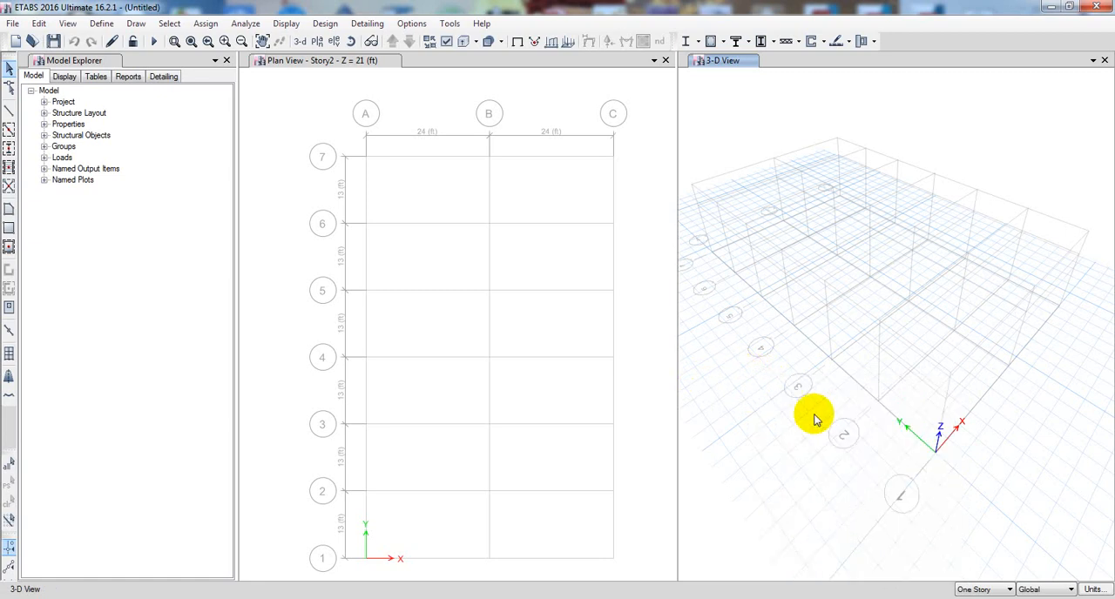
{"action": "right_click", "coordinate": [767, 394]}
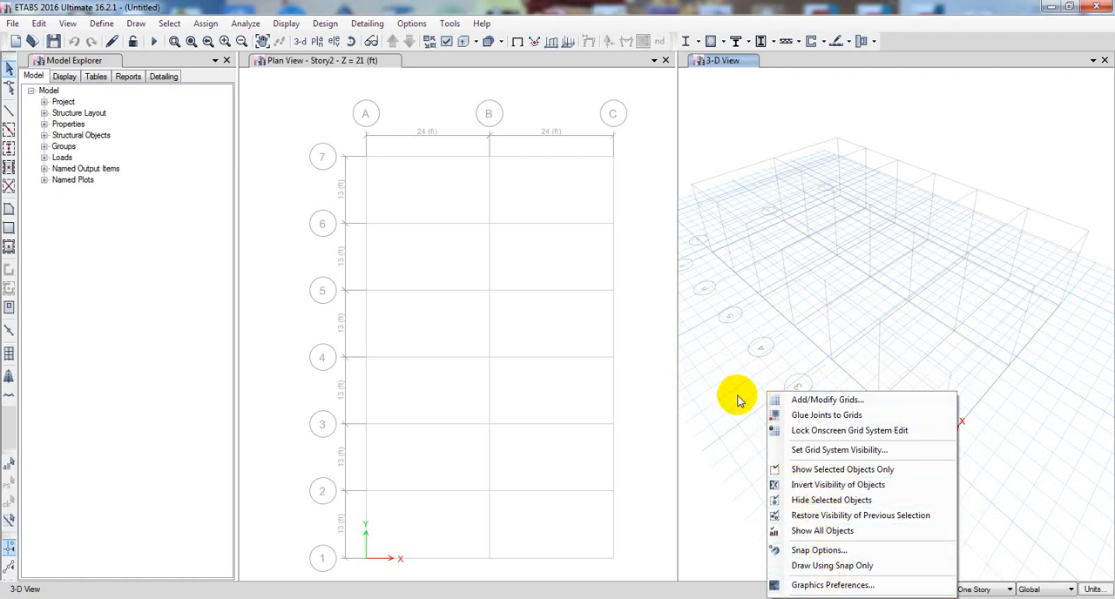
{"action": "middle_click_drag", "start_coordinate": [723, 383], "coordinate": [741, 369]}
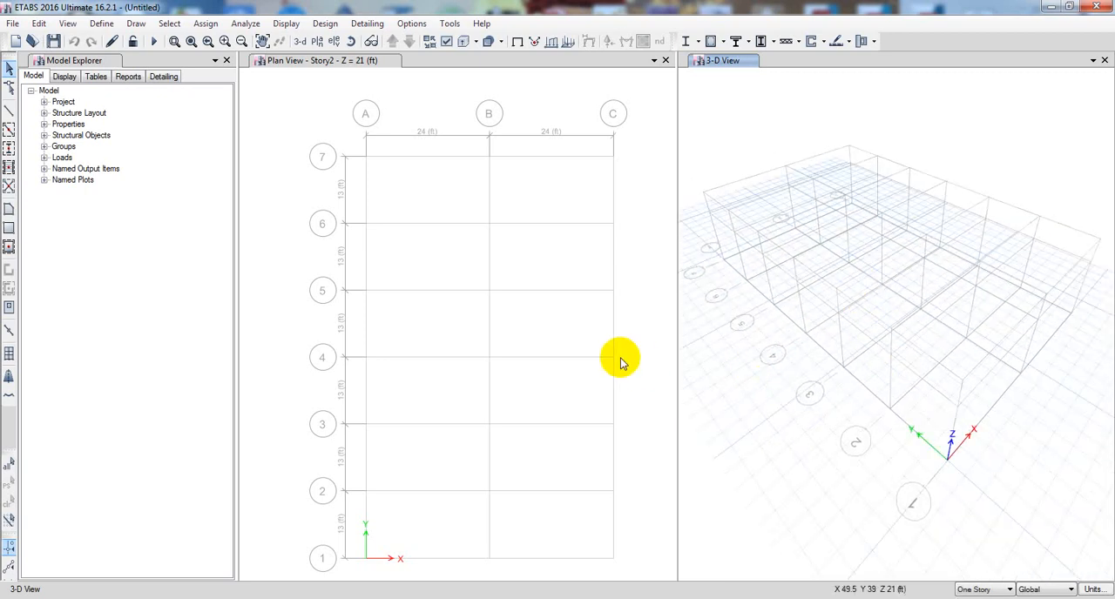
- Open the material property data of the A992Fy50 steel from the defined materials
{"action": "left_click", "coordinate": [643, 375]}
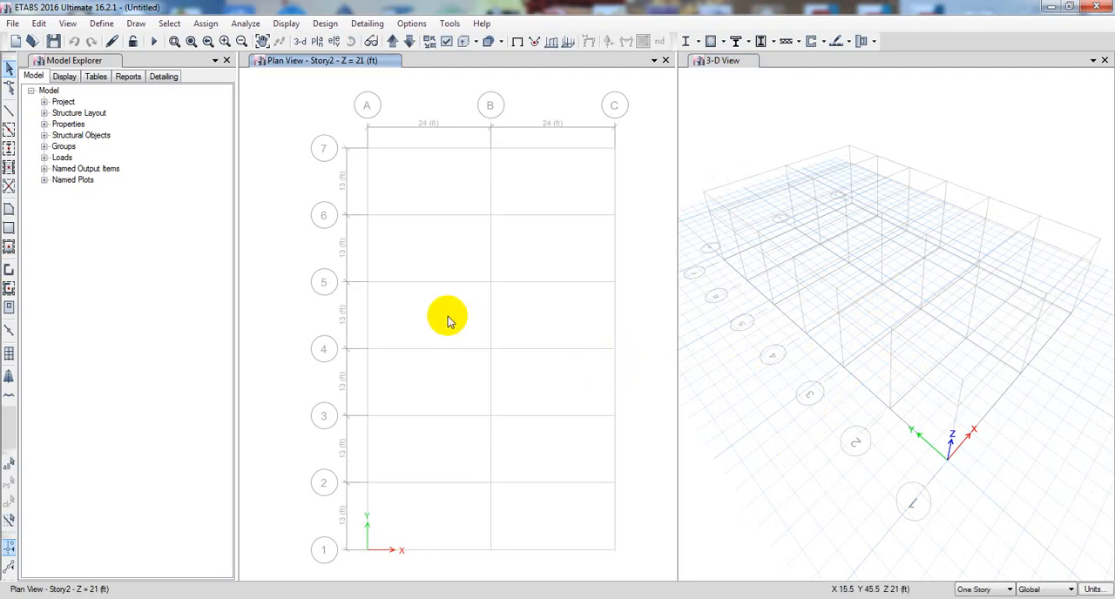
{"action": "middle_click_drag", "start_coordinate": [297, 241], "coordinate": [296, 235]}
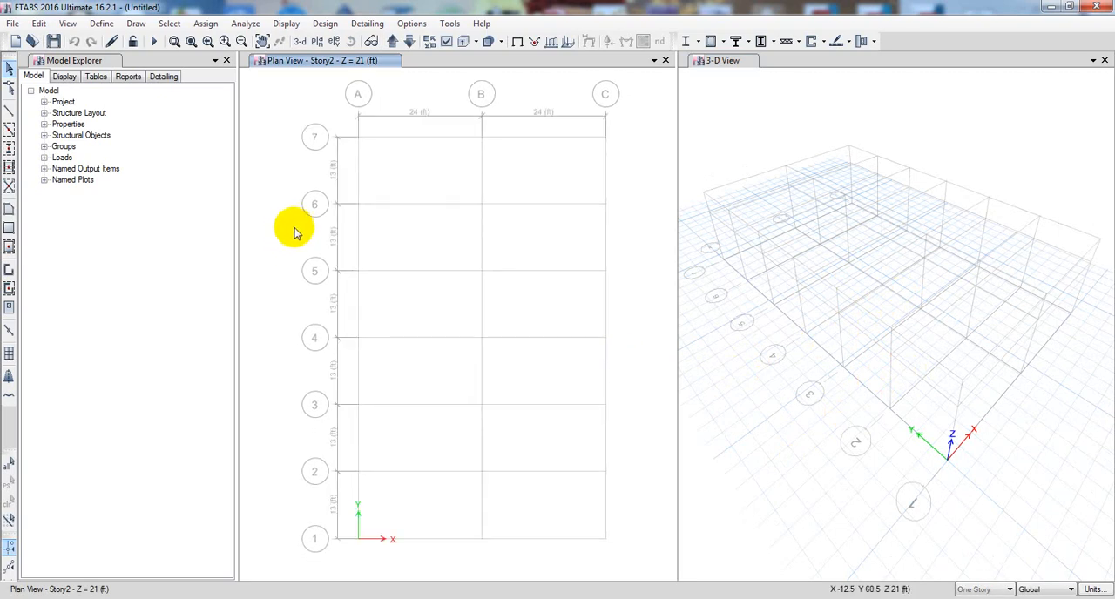
{"action": "left_click", "coordinate": [103, 24]}
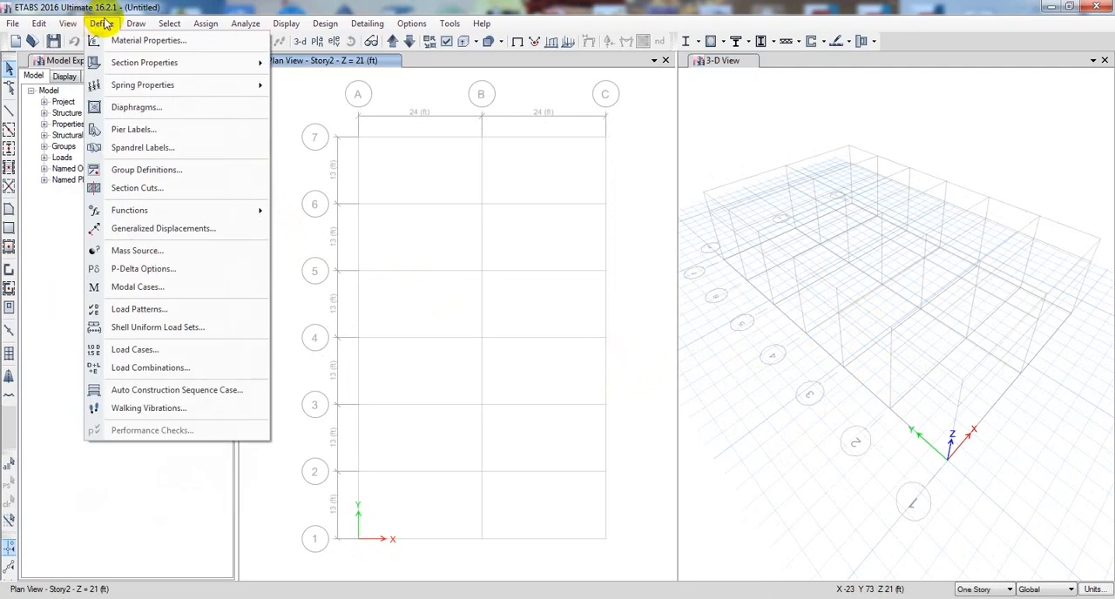
{"action": "left_click", "coordinate": [96, 24]}
{"action": "left_click", "coordinate": [100, 24]}
{"action": "left_click", "coordinate": [126, 40]}
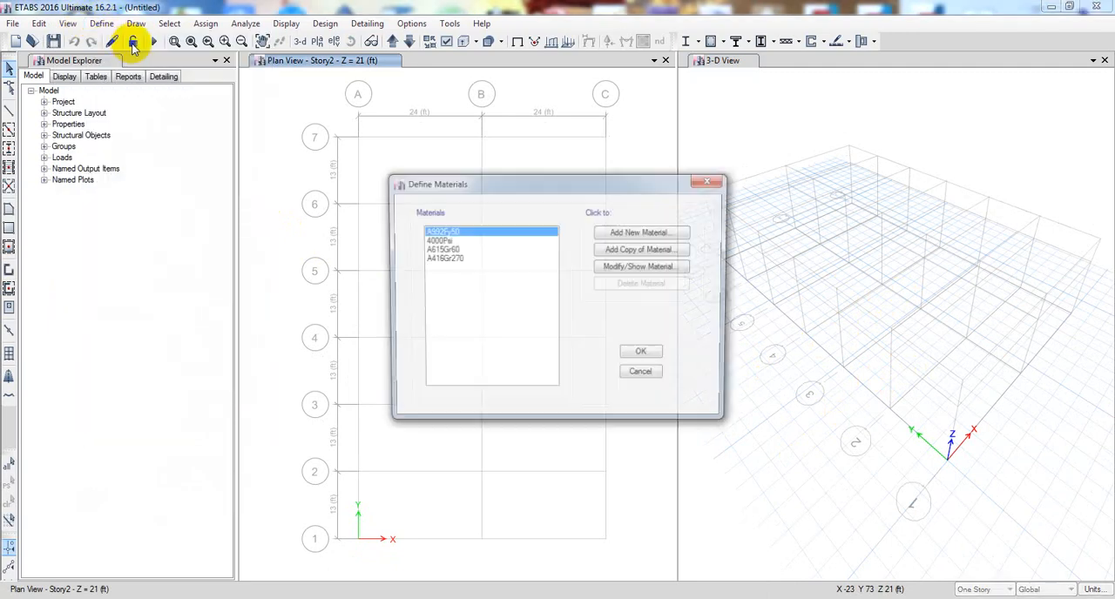
{"action": "left_click_drag", "start_coordinate": [534, 192], "coordinate": [361, 193]}
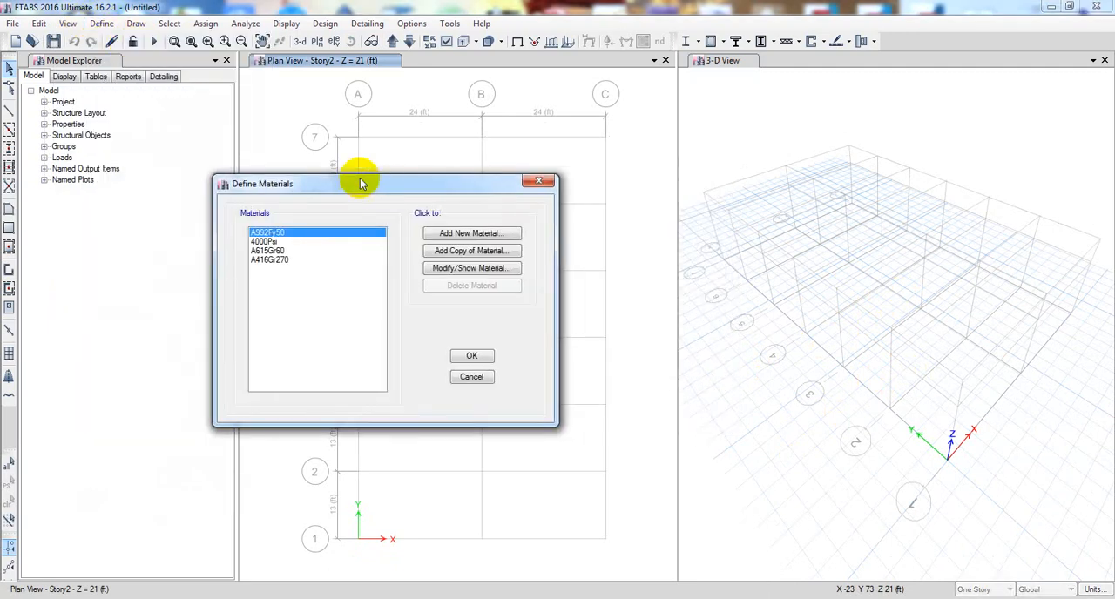
{"action": "double_click", "coordinate": [277, 234]}
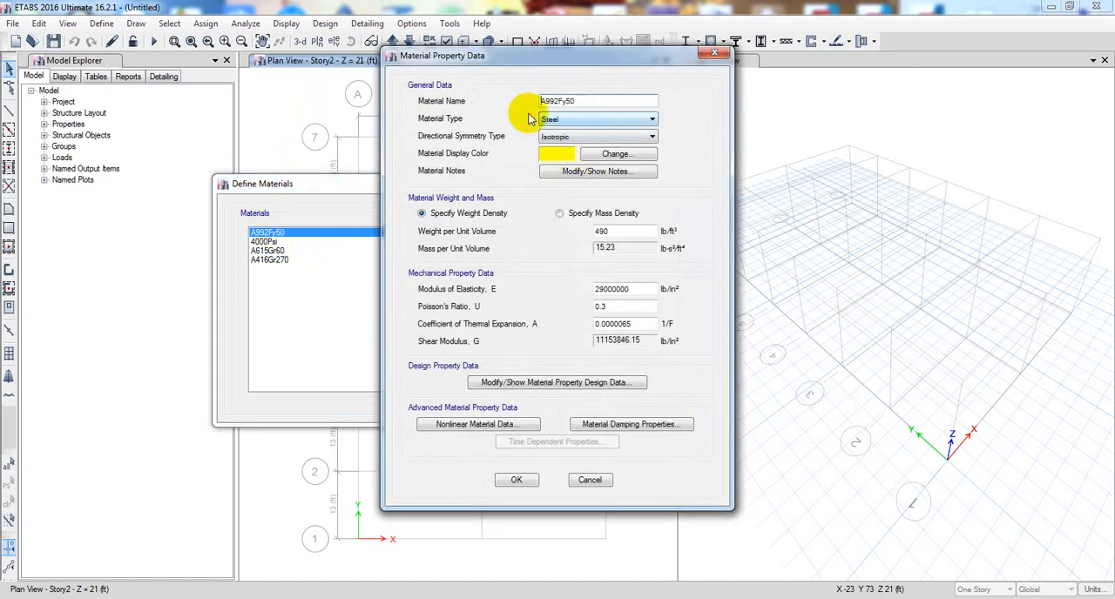
- Review the material name and modulus of elasticity of the A992Fy50 steel
{"action": "left_click_drag", "start_coordinate": [581, 101], "coordinate": [520, 106]}
{"action": "left_click", "coordinate": [597, 101]}
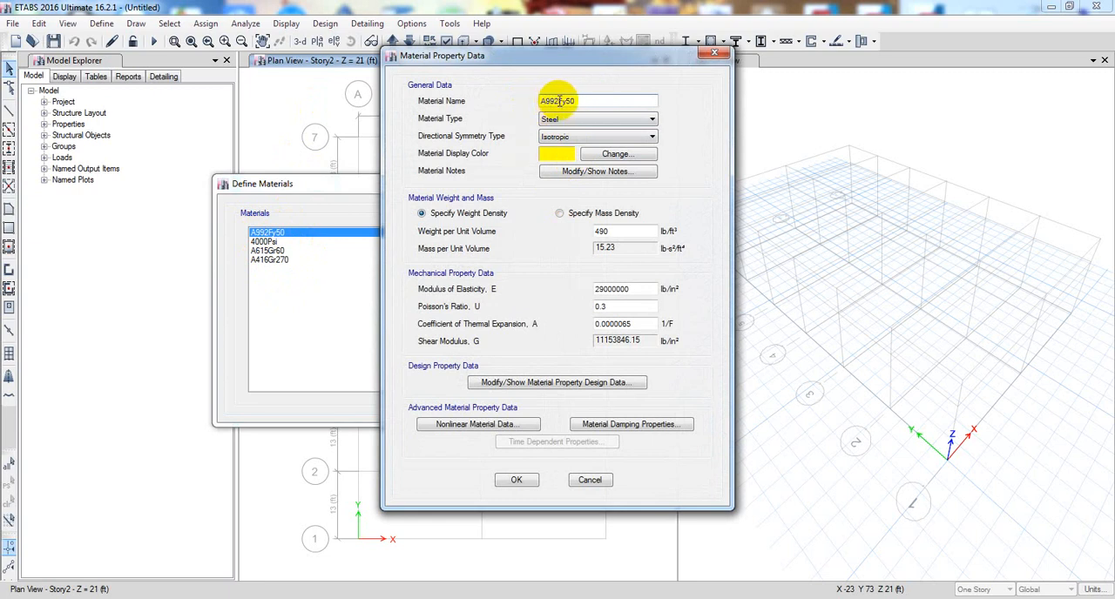
{"action": "double_click", "coordinate": [590, 103]}
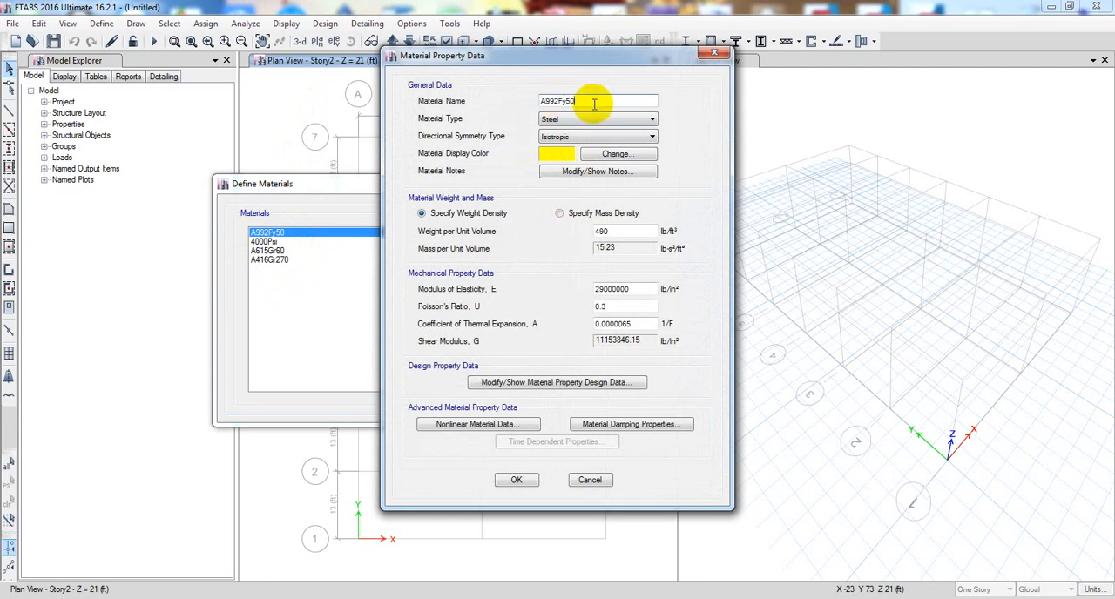
{"action": "left_click_drag", "start_coordinate": [594, 103], "coordinate": [505, 111]}
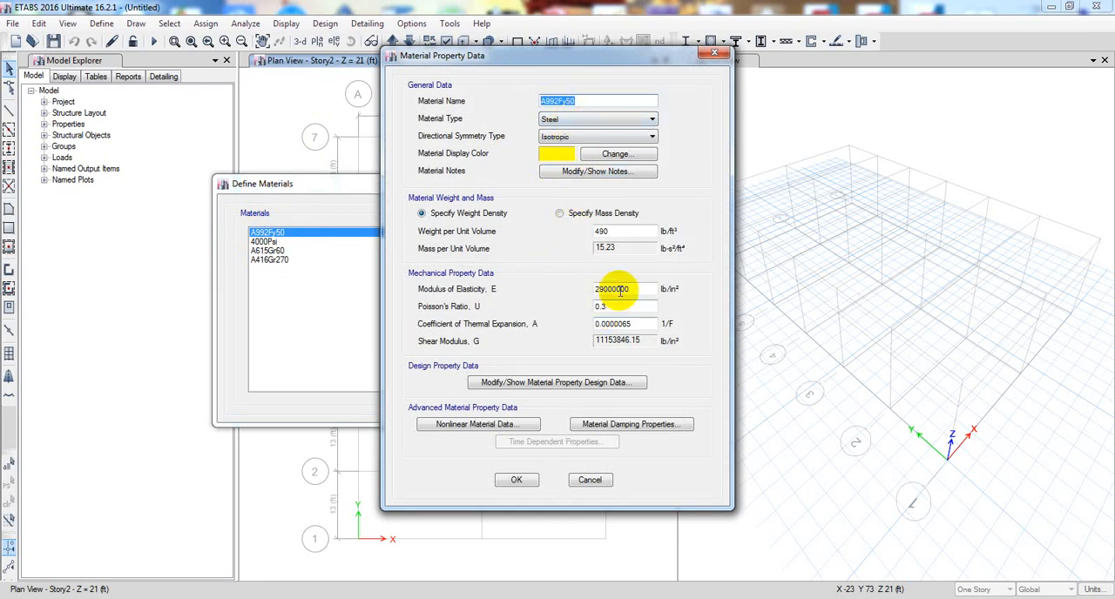
{"action": "left_click_drag", "start_coordinate": [624, 289], "coordinate": [578, 290]}
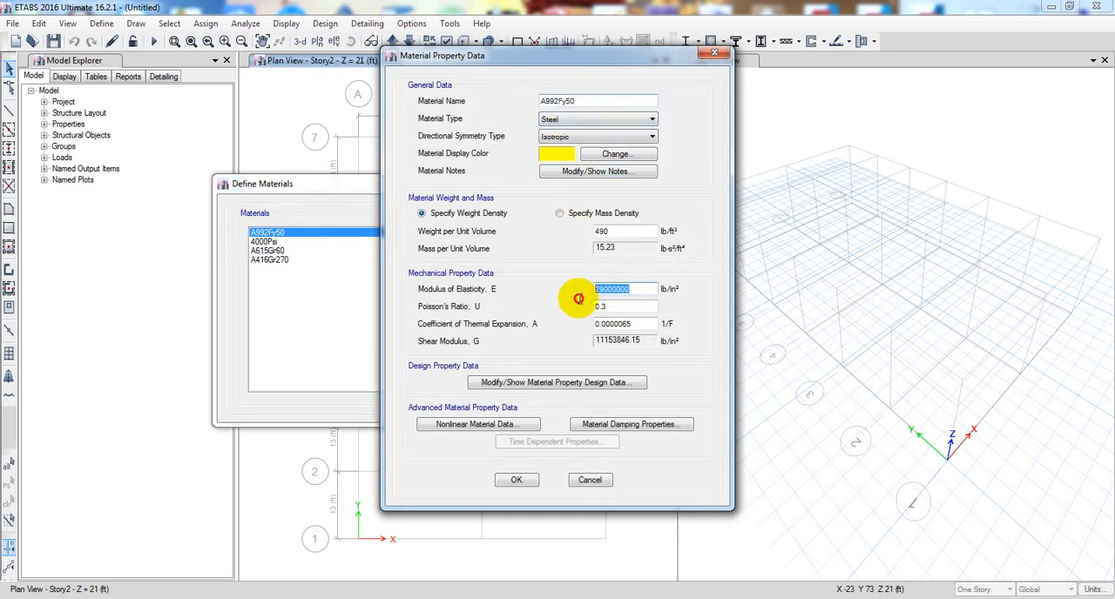
- Open the design property data of the A992Fy50 steel and review its minimum yield stress and minimum tensile strength
{"action": "left_click", "coordinate": [554, 383]}
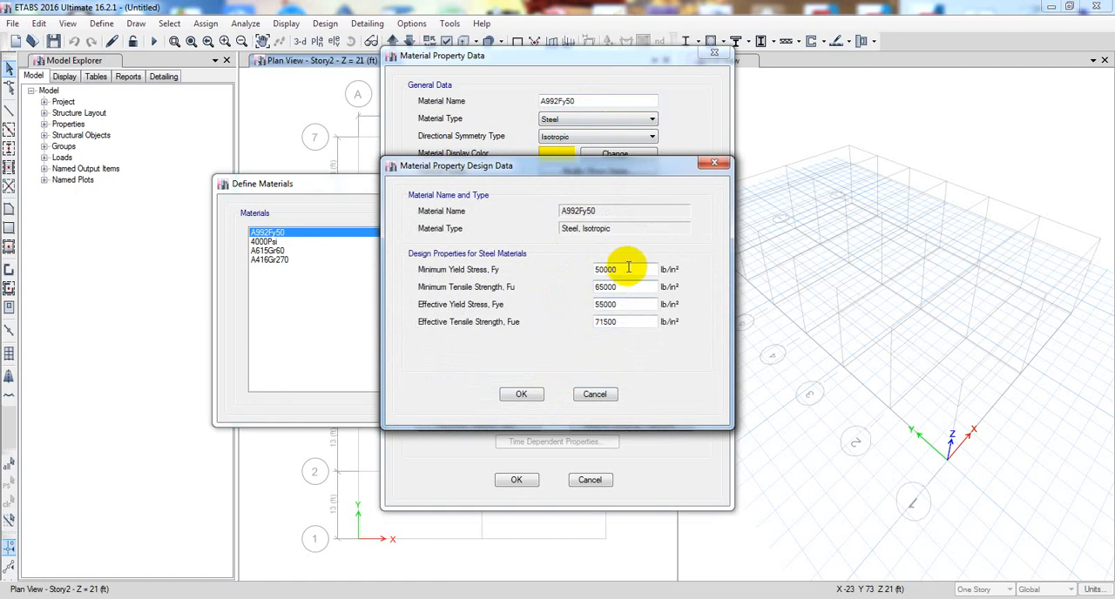
{"action": "left_click_drag", "start_coordinate": [630, 269], "coordinate": [506, 273]}
{"action": "left_click", "coordinate": [623, 270]}
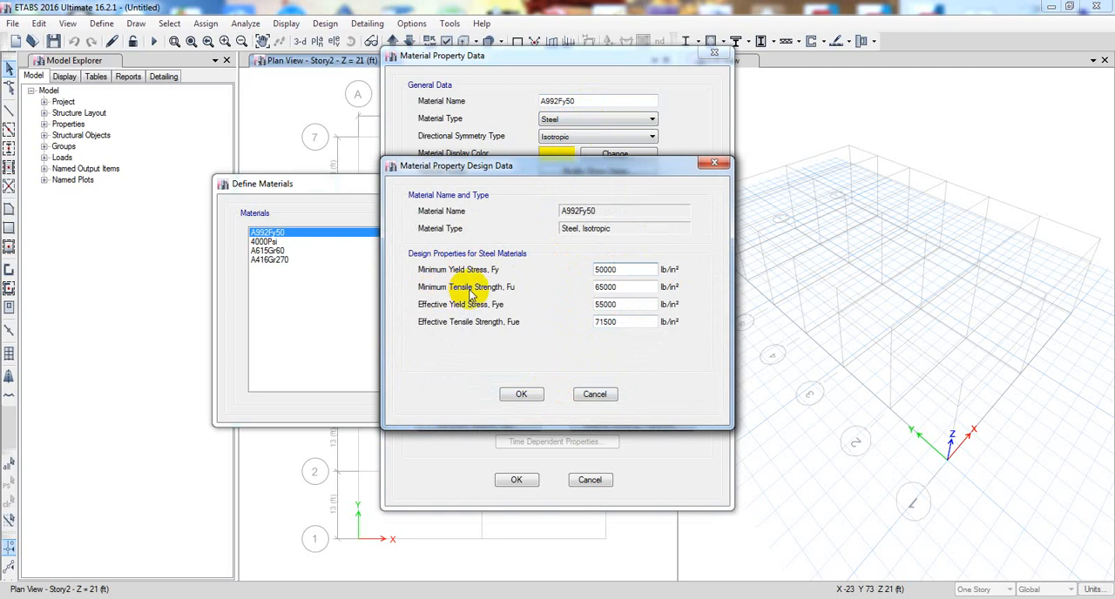
{"action": "left_click_drag", "start_coordinate": [629, 286], "coordinate": [507, 300]}
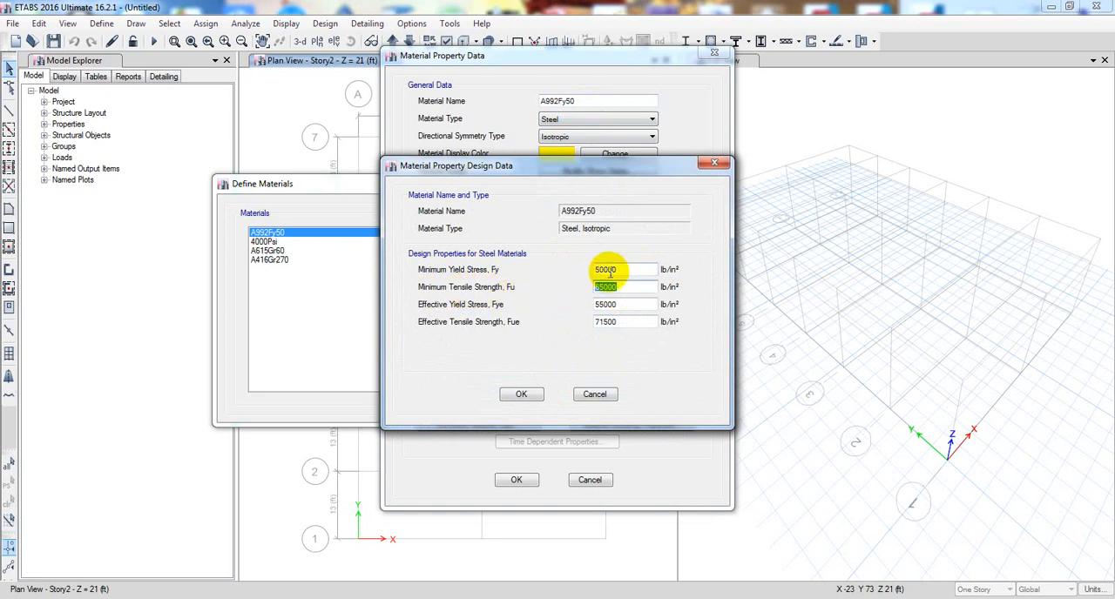
{"action": "left_click_drag", "start_coordinate": [629, 270], "coordinate": [493, 287]}
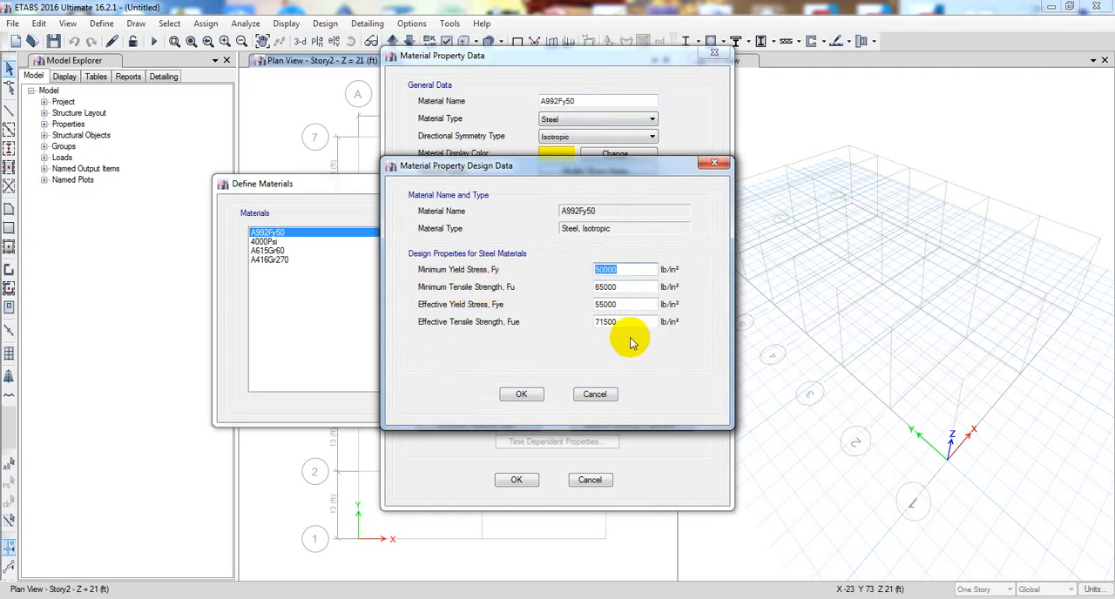
- Close the A992Fy50 steel data and review the material property data of the A615Gr60 rebar and the A416Gr270 tendon
{"action": "left_click", "coordinate": [596, 395]}
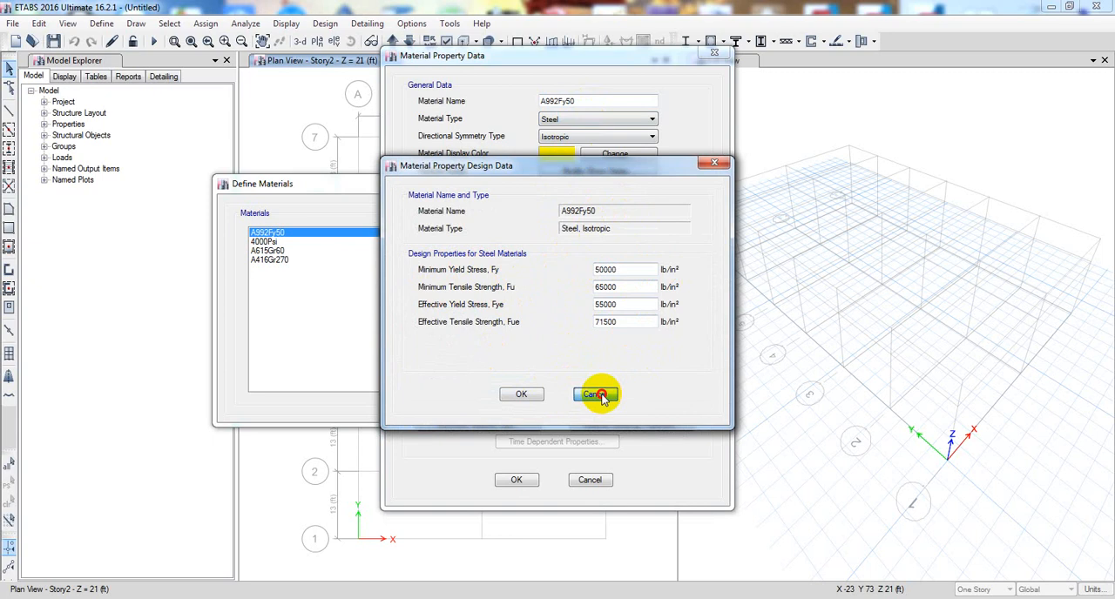
{"action": "left_click", "coordinate": [516, 482]}
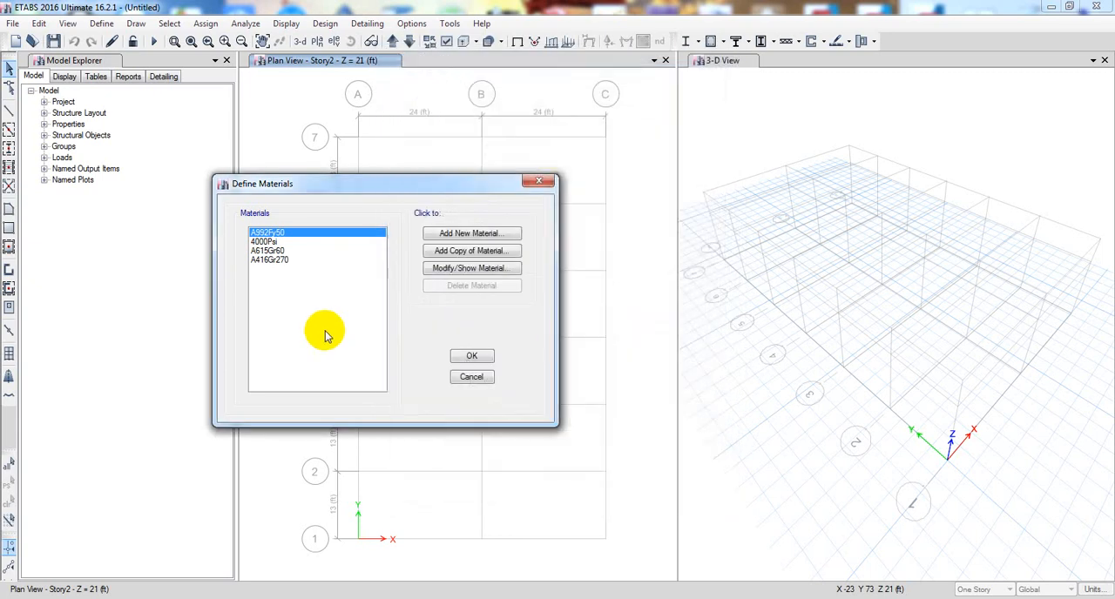
{"action": "double_click", "coordinate": [284, 250]}
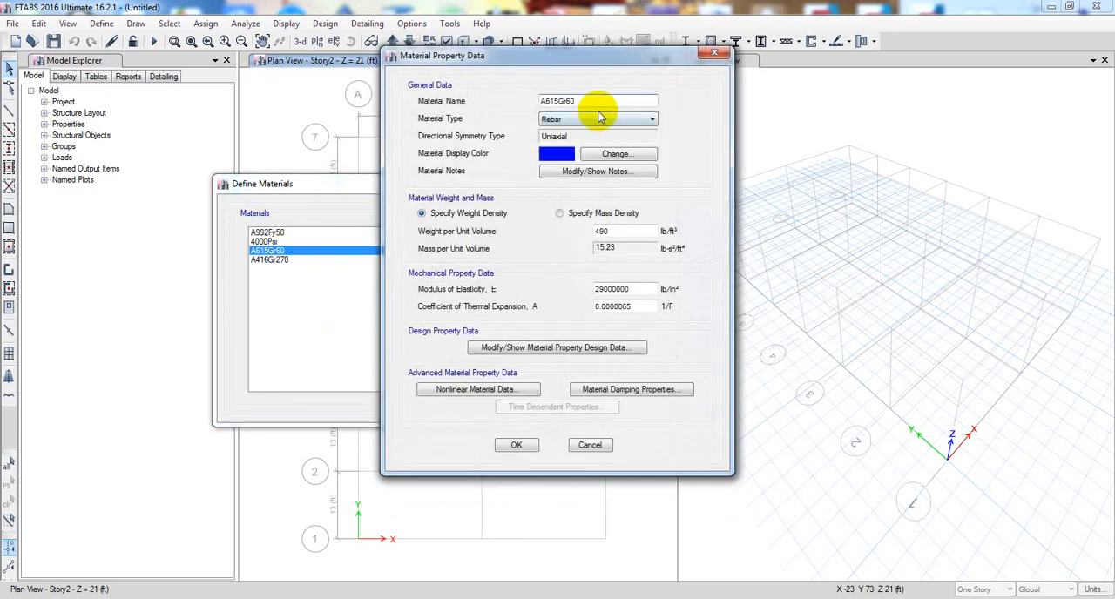
{"action": "left_click", "coordinate": [585, 446]}
{"action": "double_click", "coordinate": [286, 260]}
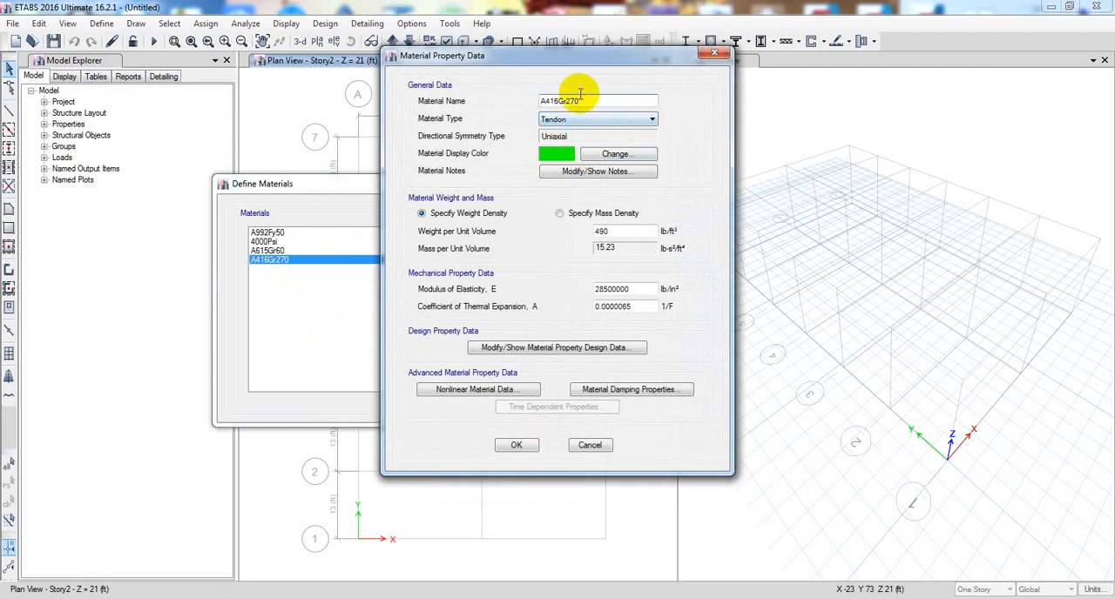
{"action": "left_click", "coordinate": [590, 445]}
- Review the material property data of the 4000Psi concrete and close the material definitions
{"action": "left_click", "coordinate": [273, 233]}
{"action": "left_click", "coordinate": [265, 242]}
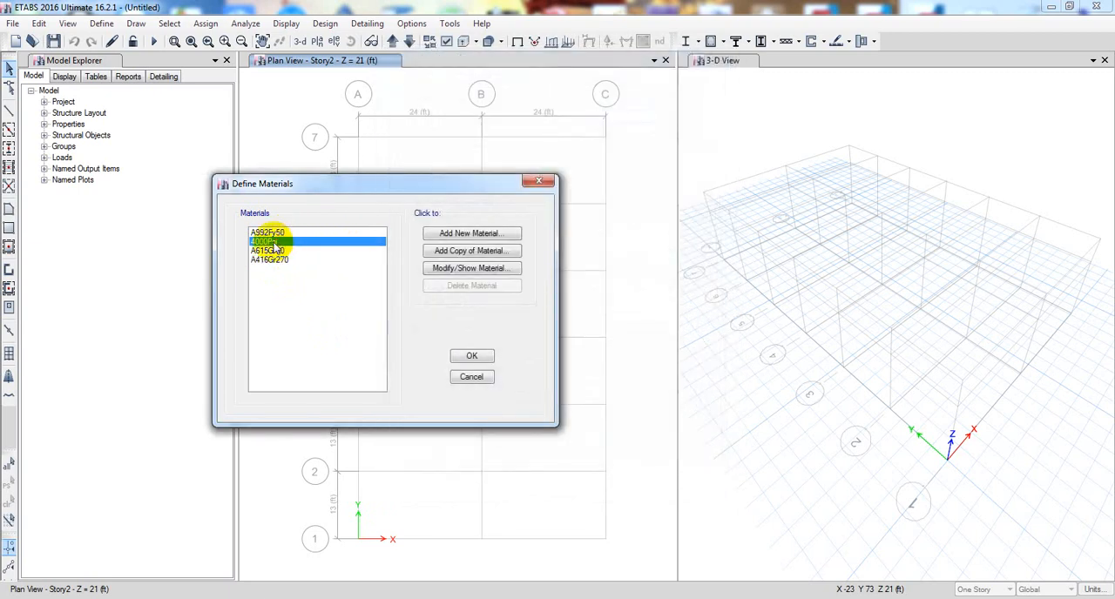
{"action": "double_click", "coordinate": [287, 247]}
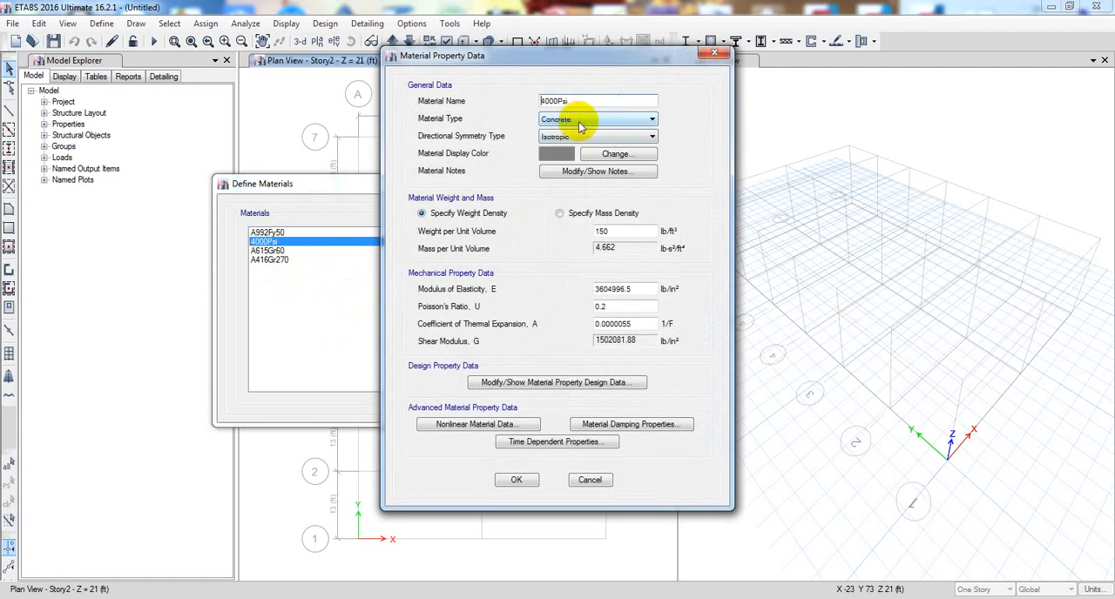
{"action": "left_click", "coordinate": [513, 481]}
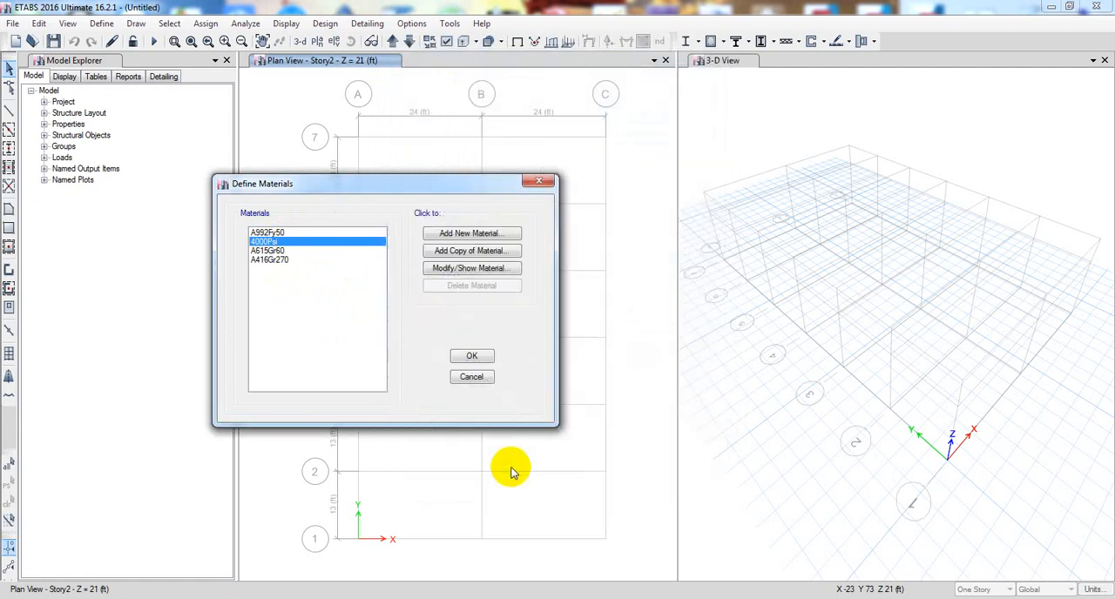
{"action": "left_click", "coordinate": [465, 359]}
- Open the frame section properties and delete the sections from A-CompBm to SteelCol in one batch
{"action": "left_click", "coordinate": [100, 23]}
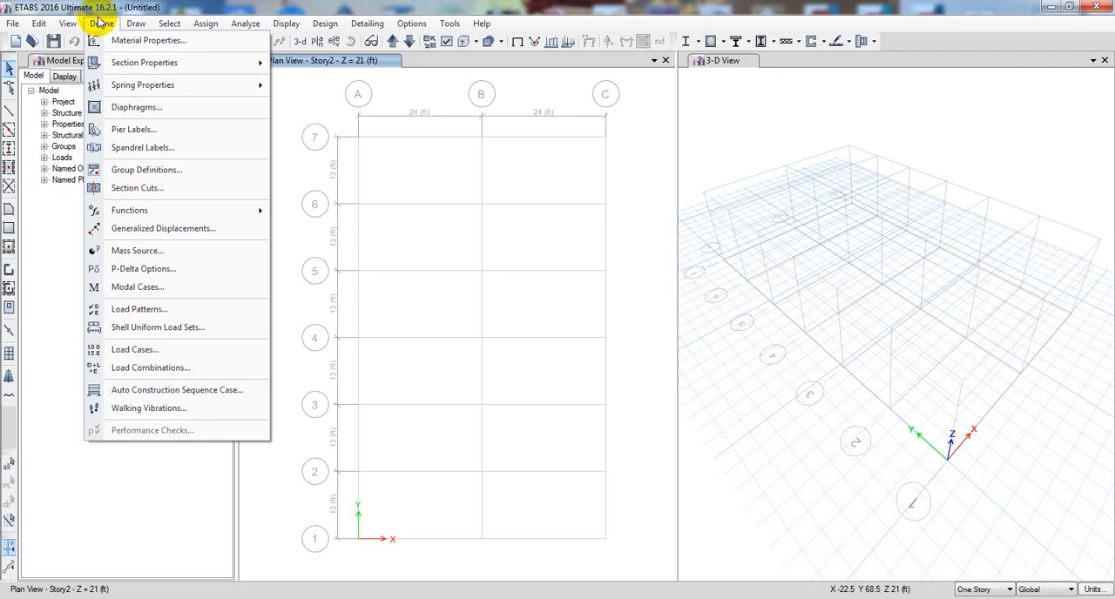
{"action": "mouse_move", "coordinate": [139, 68]}
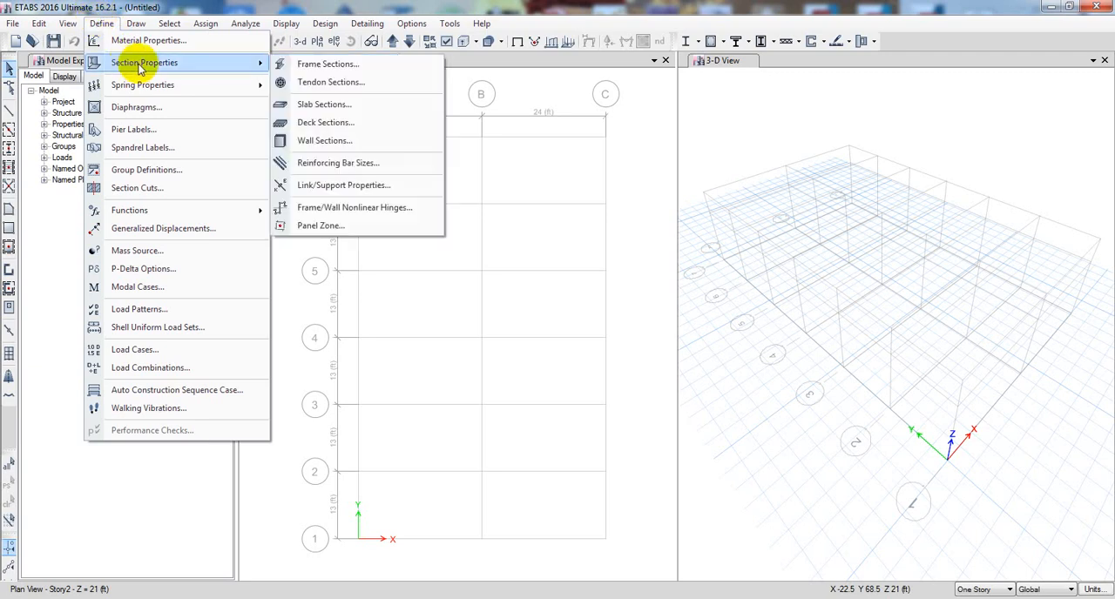
{"action": "left_click", "coordinate": [309, 70]}
{"action": "mouse_move", "coordinate": [491, 128]}
{"action": "left_mouse_down"}
{"action": "mouse_move", "coordinate": [441, 128]}
{"action": "mouse_move", "coordinate": [474, 120]}
{"action": "left_mouse_up"}
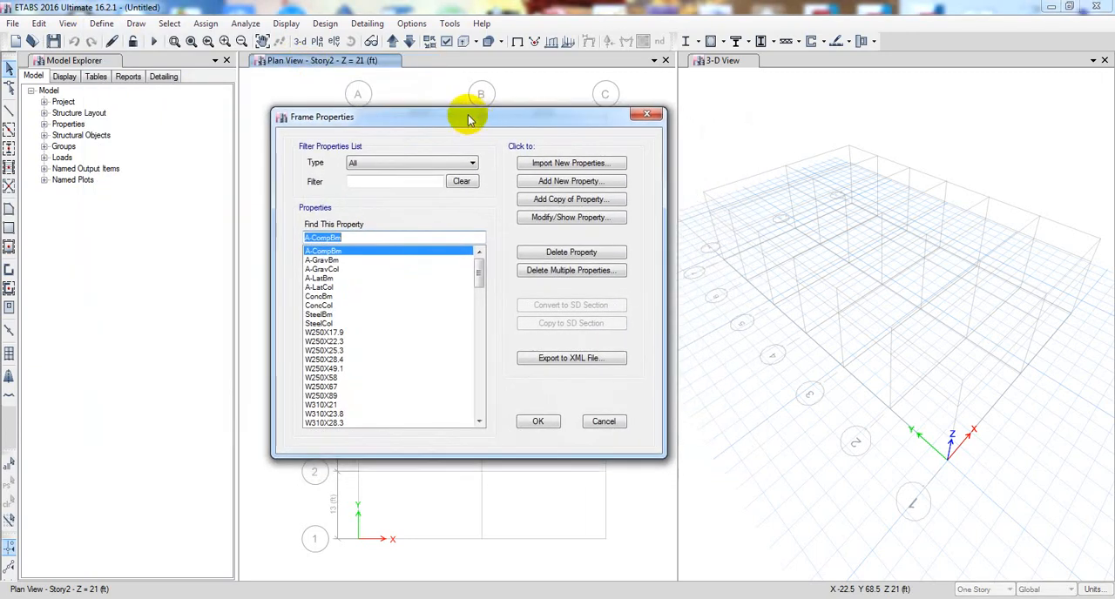
{"action": "left_click_drag", "start_coordinate": [480, 277], "coordinate": [460, 242]}
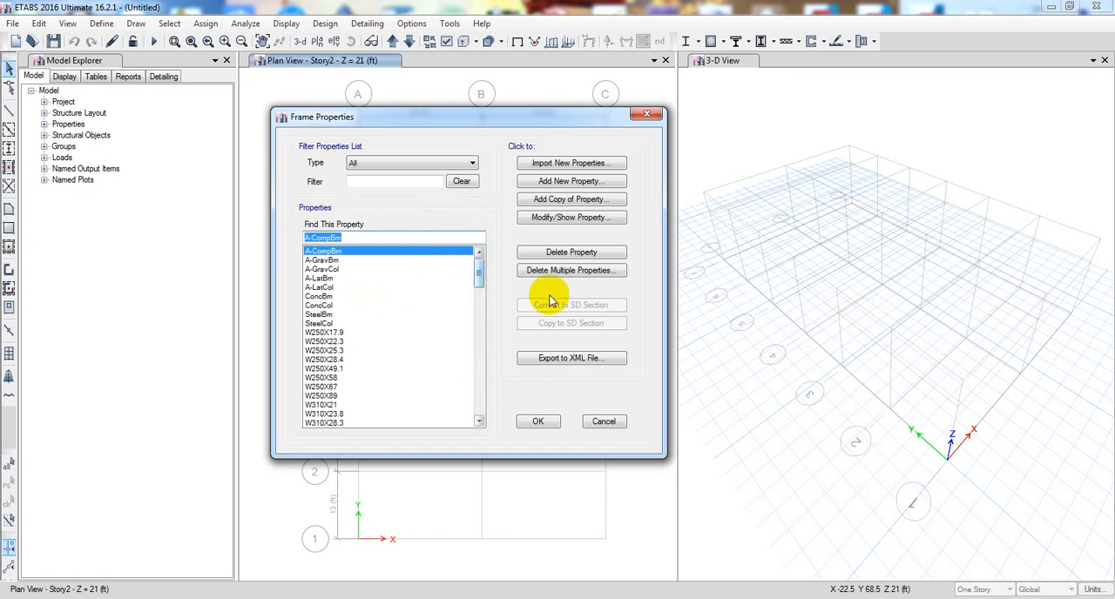
{"action": "left_click", "coordinate": [573, 270]}
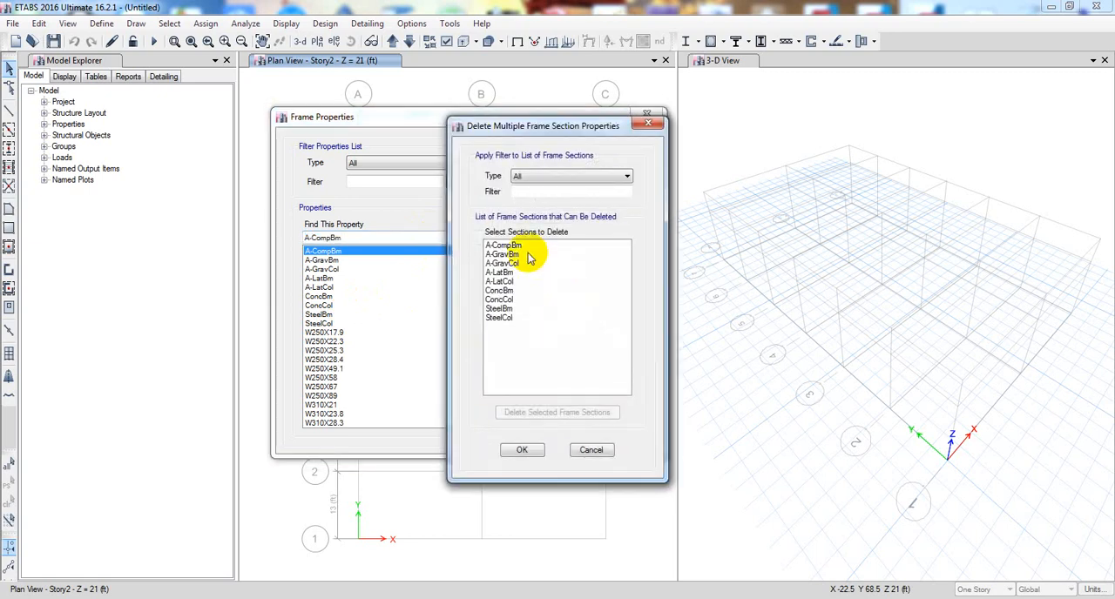
{"action": "left_click", "coordinate": [519, 247]}
{"action": "left_click_drag", "start_coordinate": [521, 252], "coordinate": [515, 348]}
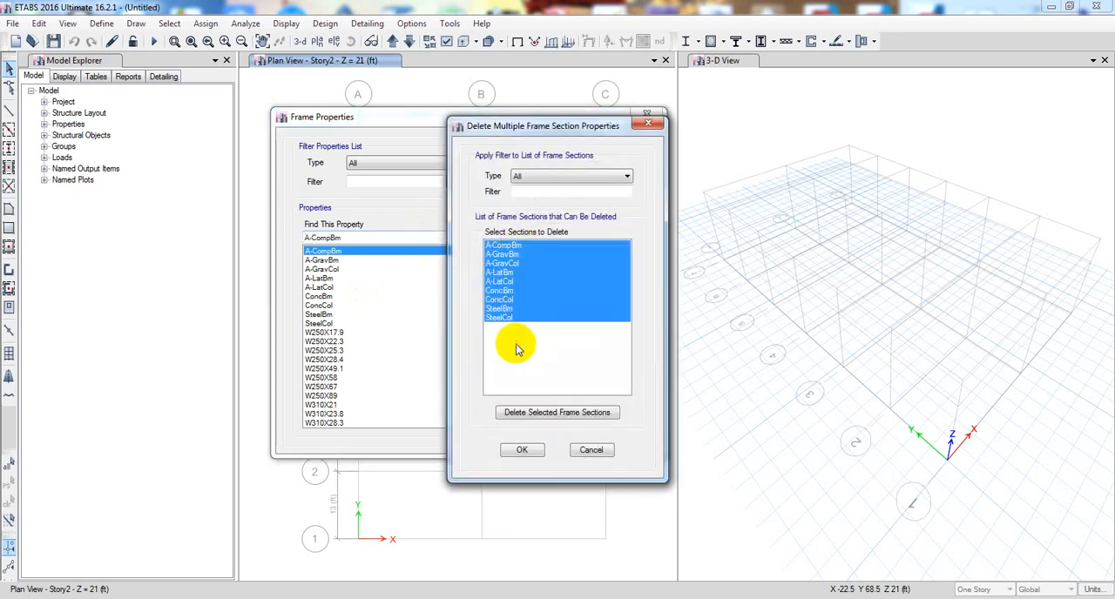
{"action": "left_click", "coordinate": [552, 415]}
- Delete all remaining W sections except W920X271 and accept the deletions
{"action": "left_click_drag", "start_coordinate": [524, 250], "coordinate": [516, 385]}
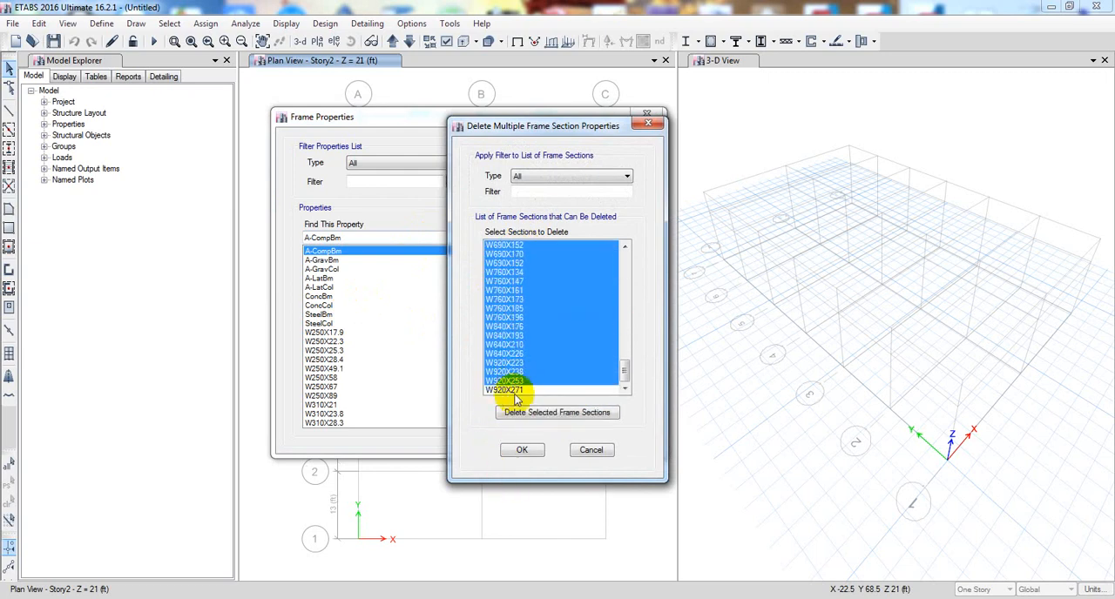
{"action": "left_click", "coordinate": [559, 414]}
{"action": "left_click", "coordinate": [519, 451]}
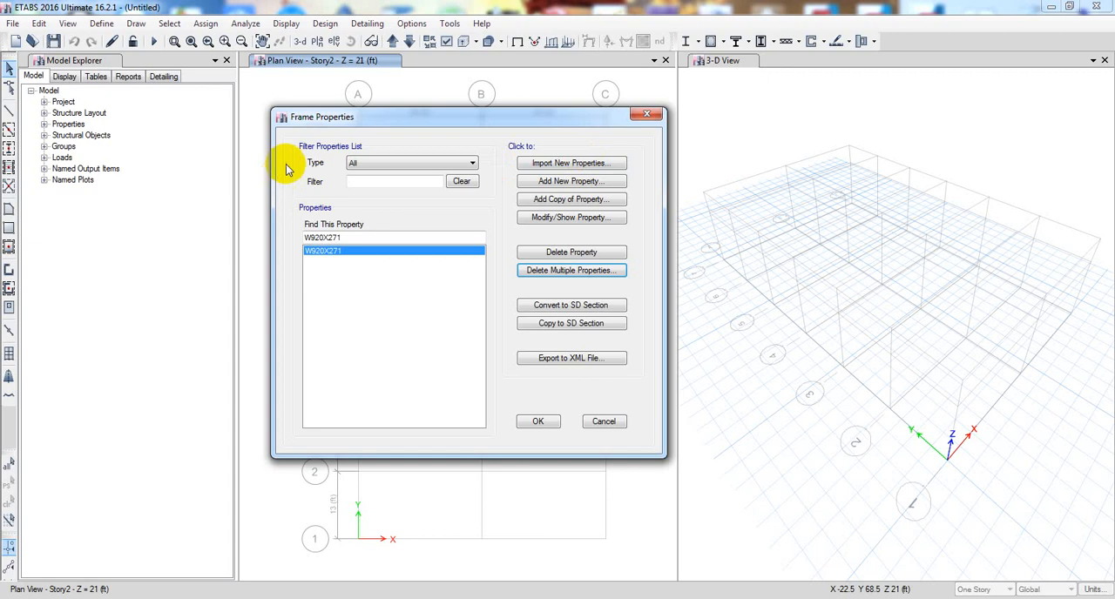
- Start importing new frame properties with Steel I/Wide Flange as the section shape
{"action": "left_click", "coordinate": [375, 163]}
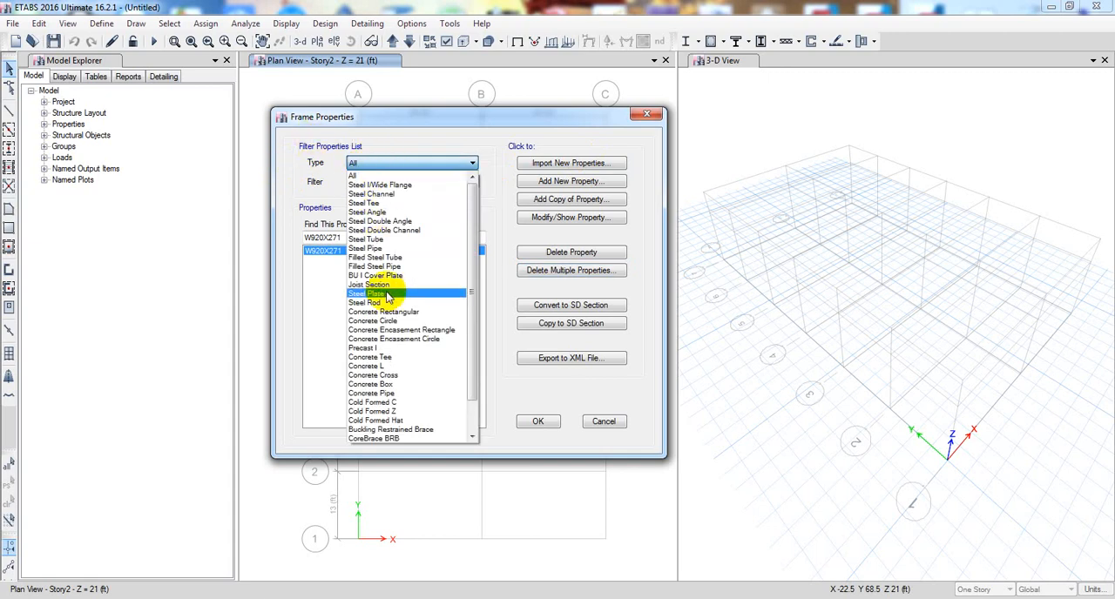
{"action": "left_click", "coordinate": [362, 136]}
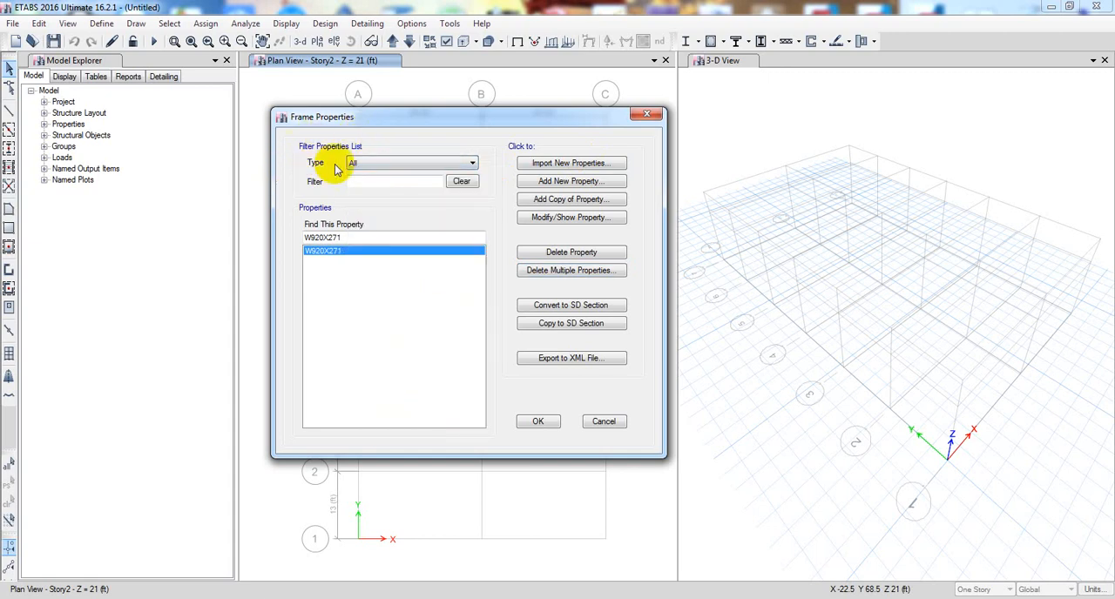
{"action": "left_click", "coordinate": [564, 167]}
{"action": "left_click_drag", "start_coordinate": [590, 148], "coordinate": [591, 140]}
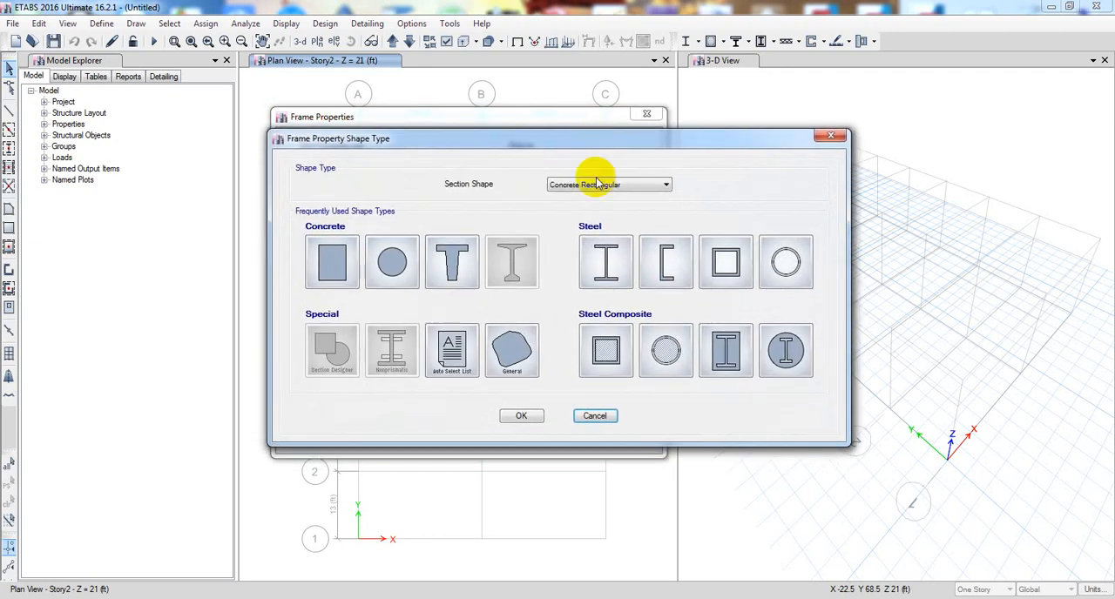
{"action": "left_click", "coordinate": [601, 184]}
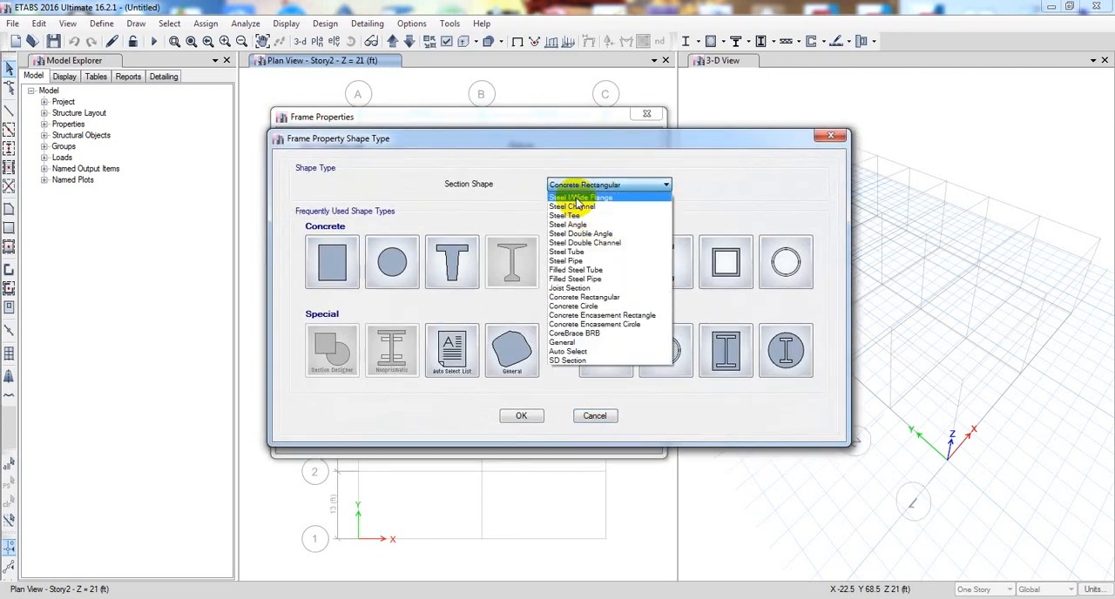
{"action": "left_click", "coordinate": [606, 144]}
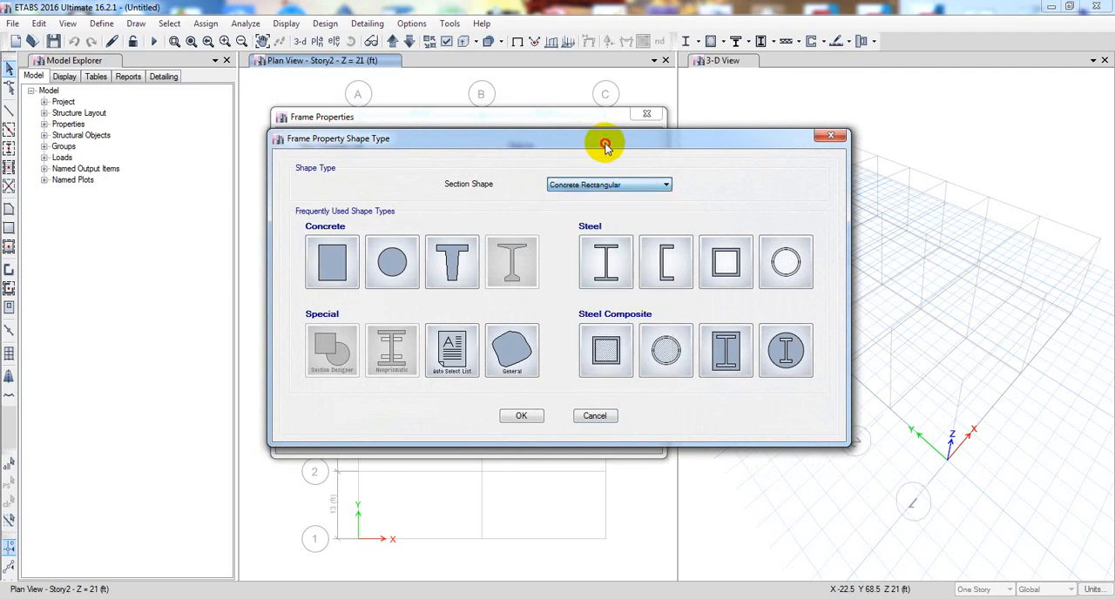
{"action": "left_click_drag", "start_coordinate": [600, 146], "coordinate": [572, 149]}
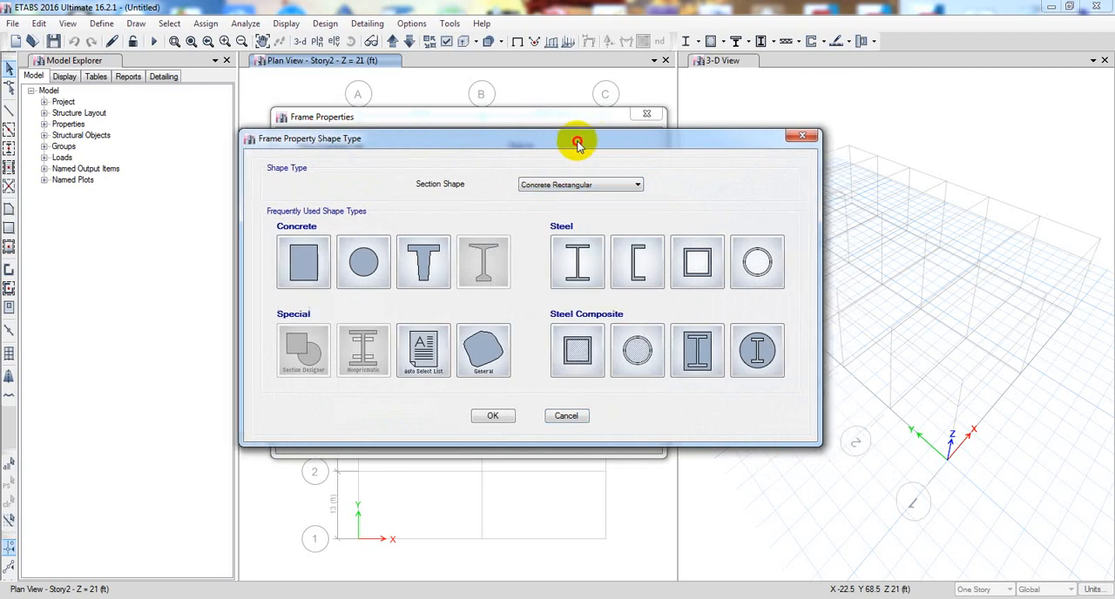
{"action": "left_click", "coordinate": [589, 190]}
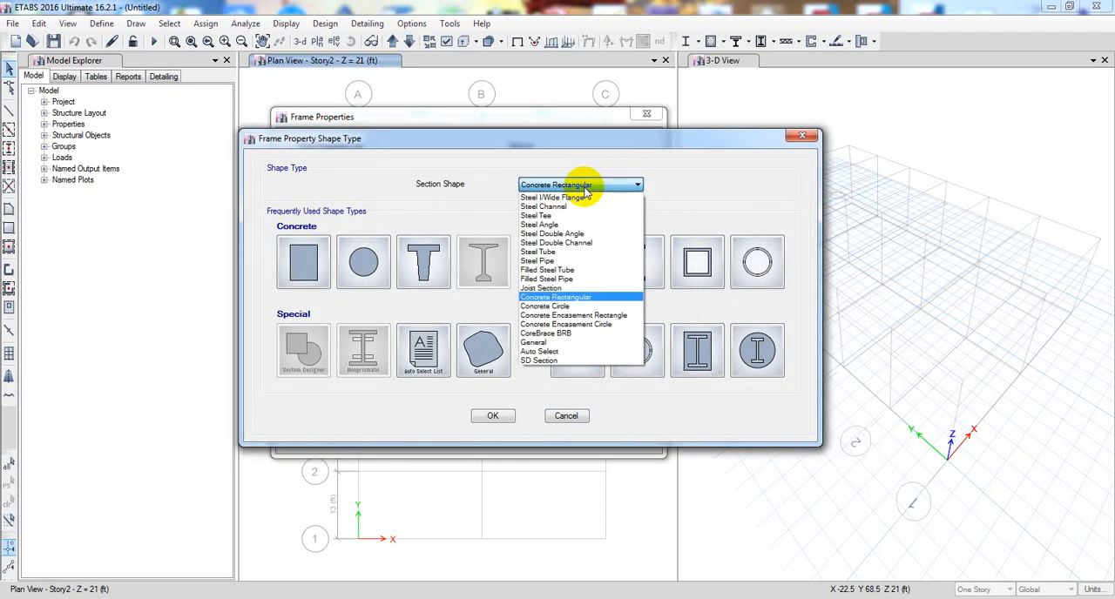
{"action": "left_click", "coordinate": [589, 200]}
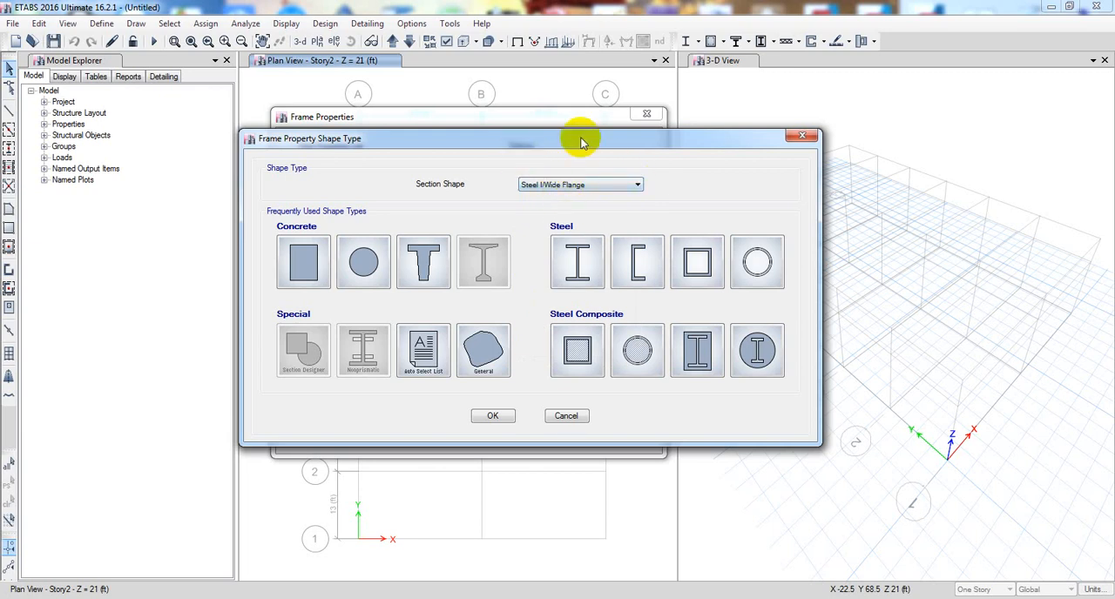
{"action": "left_click_drag", "start_coordinate": [580, 138], "coordinate": [561, 134]}
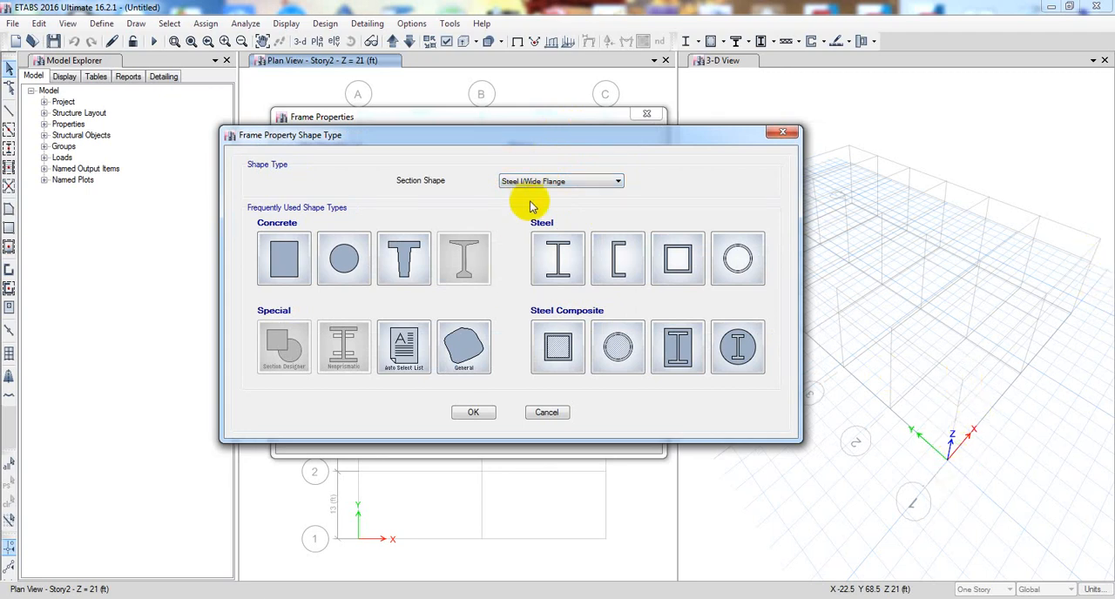
{"action": "left_click", "coordinate": [484, 413]}
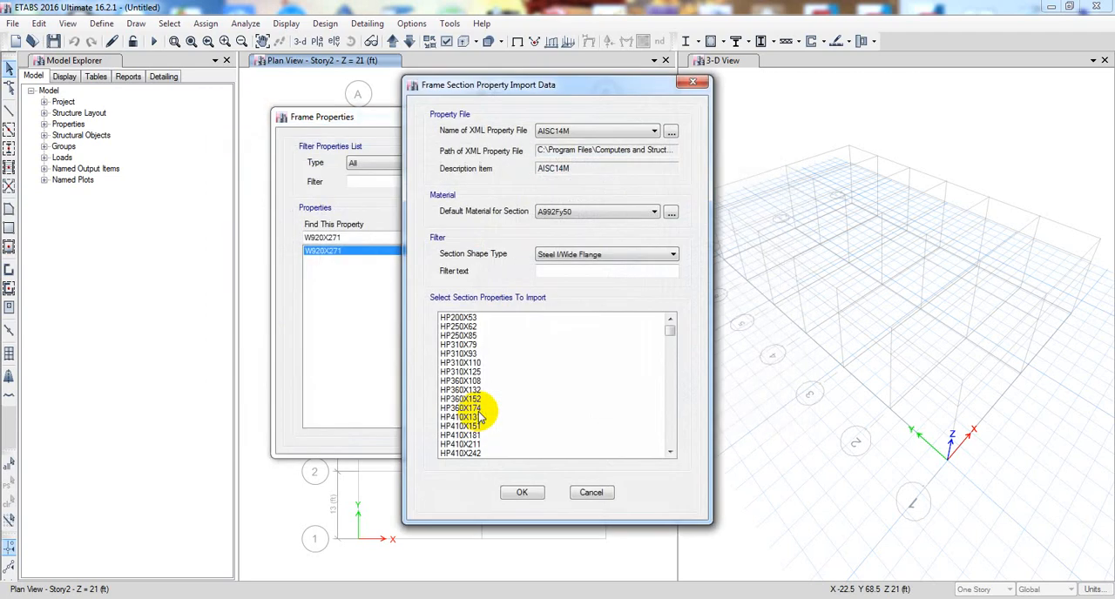
- Import the M200X9.2 section and delete it again from the frame properties
{"action": "left_click", "coordinate": [670, 452]}
{"action": "left_click", "coordinate": [670, 453]}
{"action": "left_click", "coordinate": [670, 452]}
{"action": "left_click", "coordinate": [670, 452]}
{"action": "left_click", "coordinate": [670, 452]}
{"action": "left_click", "coordinate": [670, 453]}
{"action": "left_click", "coordinate": [670, 452]}
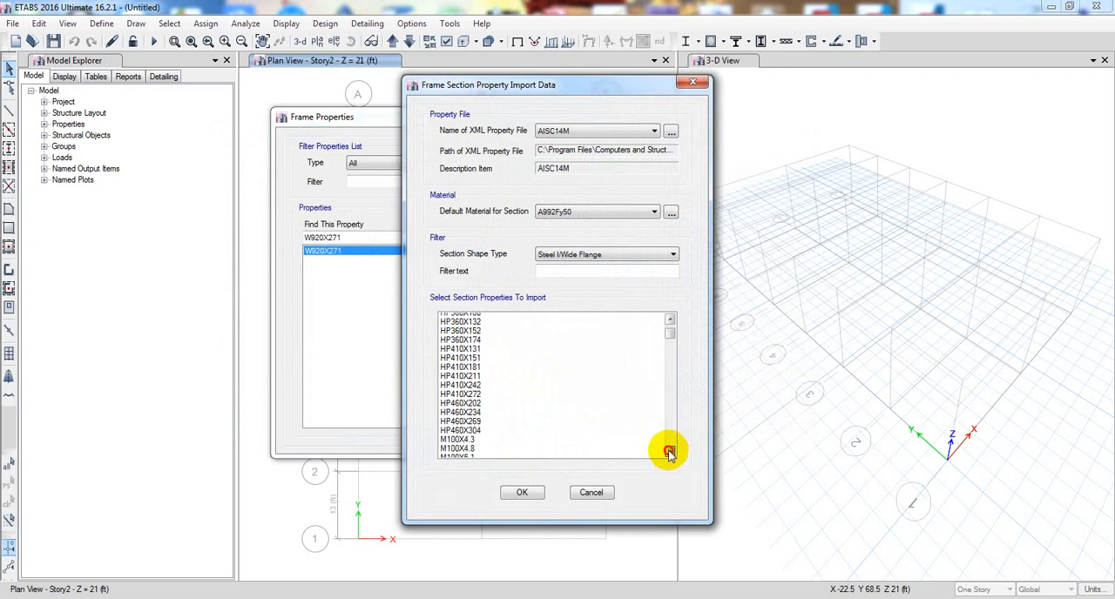
{"action": "left_click", "coordinate": [670, 452]}
{"action": "left_click", "coordinate": [670, 452]}
{"action": "left_click", "coordinate": [670, 452]}
{"action": "left_click", "coordinate": [670, 452]}
{"action": "left_click", "coordinate": [670, 452]}
{"action": "left_click", "coordinate": [665, 453]}
{"action": "double_click", "coordinate": [665, 454]}
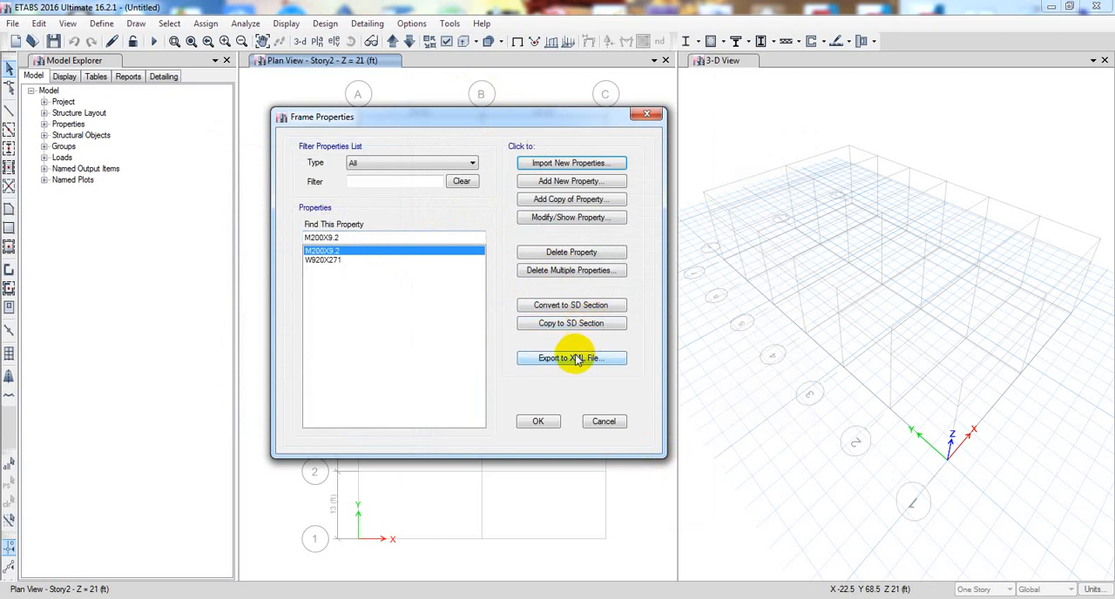
{"action": "left_click", "coordinate": [557, 251]}
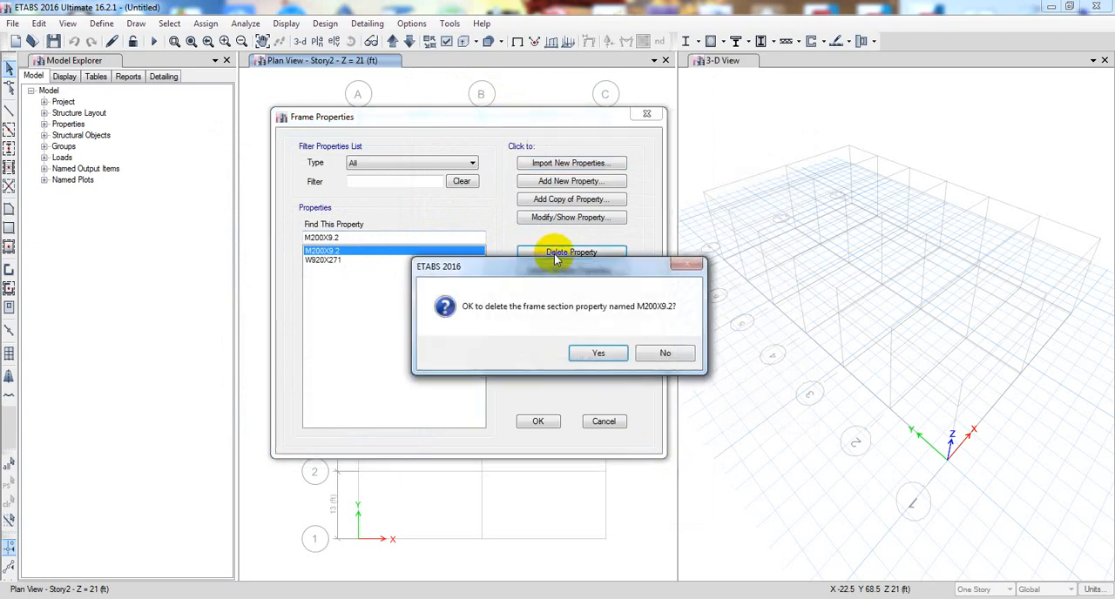
{"action": "left_click", "coordinate": [583, 352]}
- Import the Steel I/Wide Flange sections from W100X19.3 to W1100X499 from the AISC14M file with A992Fy50 material
{"action": "left_click", "coordinate": [568, 163]}
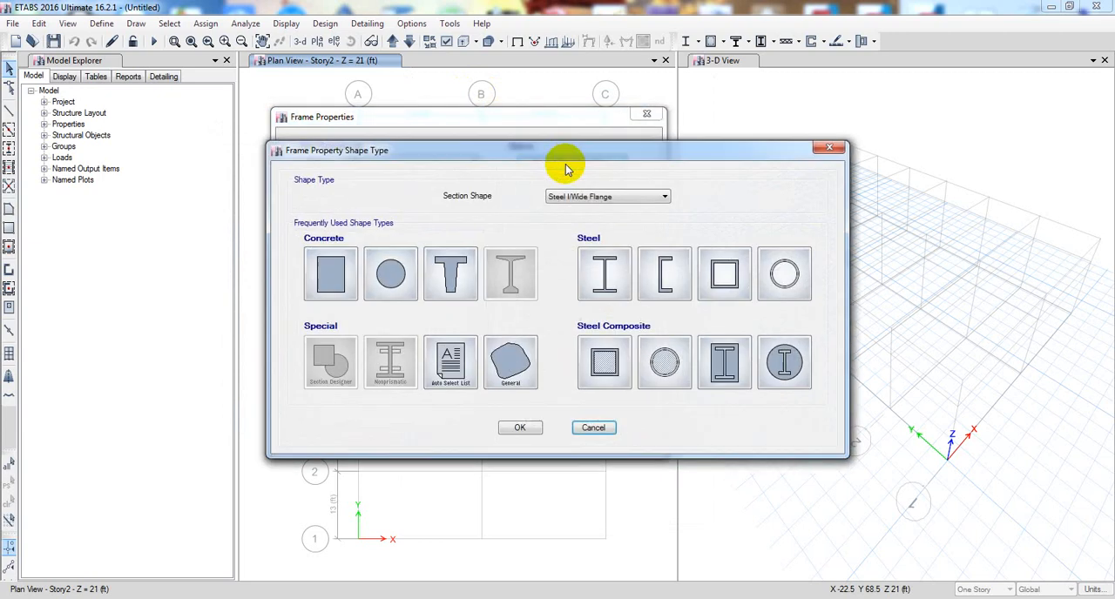
{"action": "left_click", "coordinate": [519, 427]}
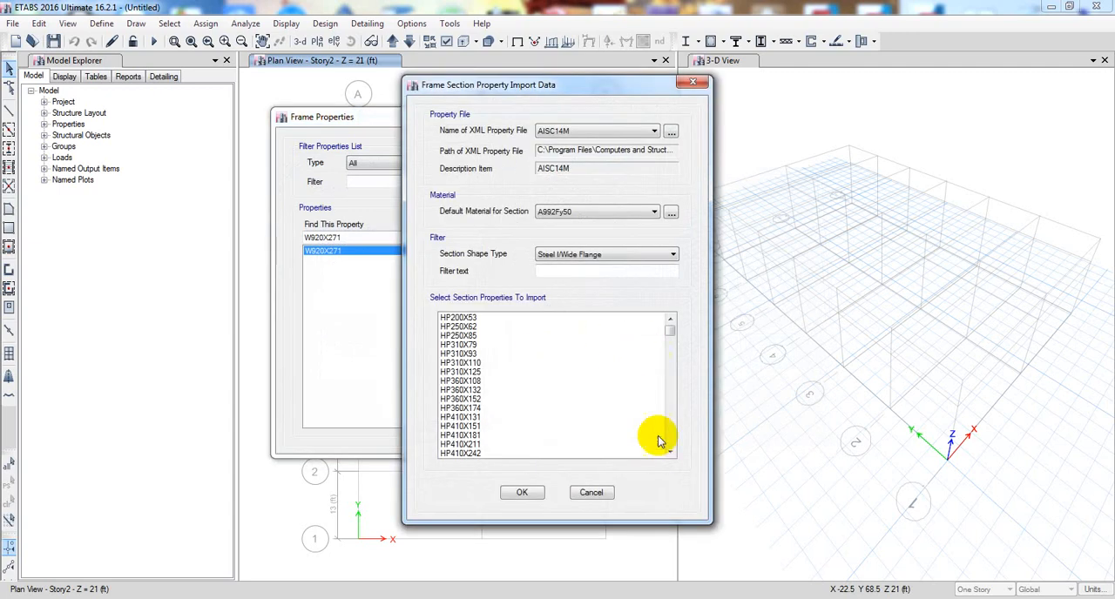
{"action": "left_click", "coordinate": [671, 451]}
{"action": "left_click", "coordinate": [671, 452]}
{"action": "left_click", "coordinate": [671, 451]}
{"action": "left_click", "coordinate": [671, 452]}
{"action": "left_click", "coordinate": [671, 451]}
{"action": "left_click", "coordinate": [671, 451]}
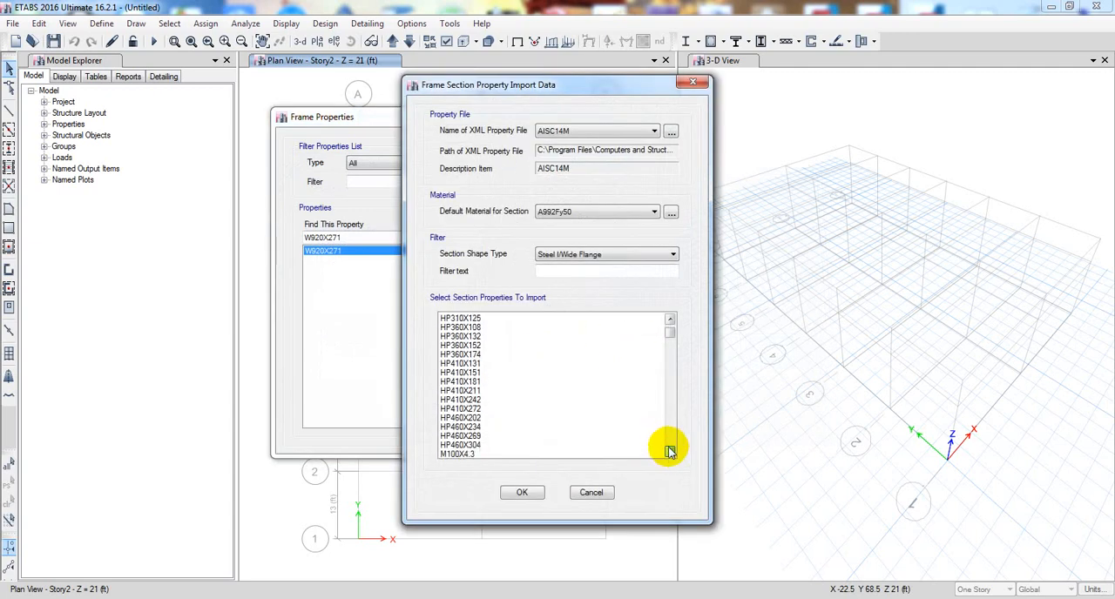
{"action": "left_click", "coordinate": [671, 452]}
{"action": "left_click_drag", "start_coordinate": [668, 336], "coordinate": [671, 353]}
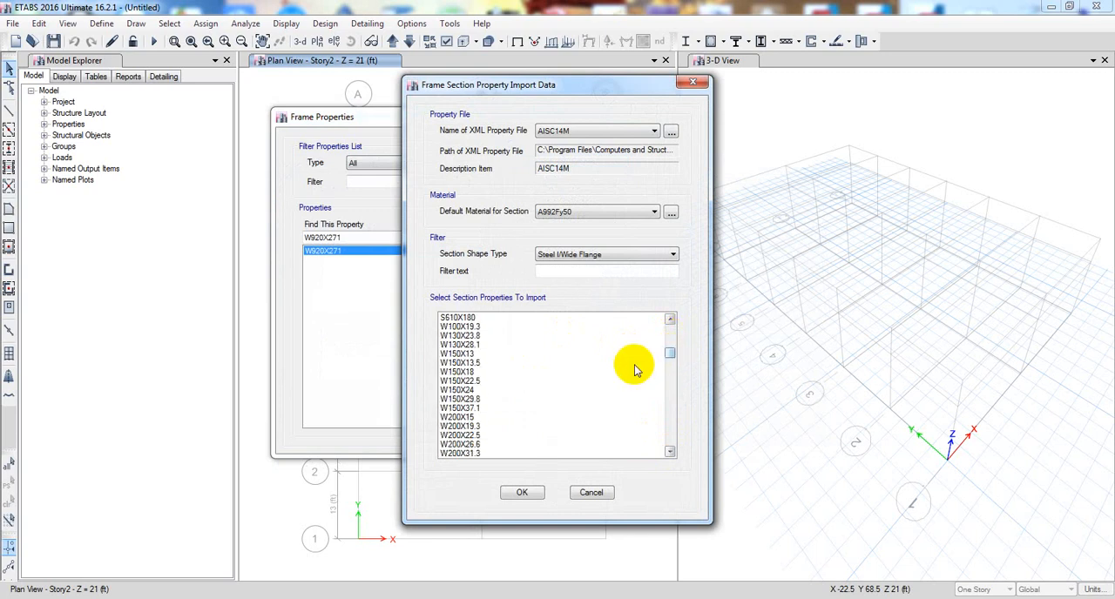
{"action": "left_click", "coordinate": [456, 329]}
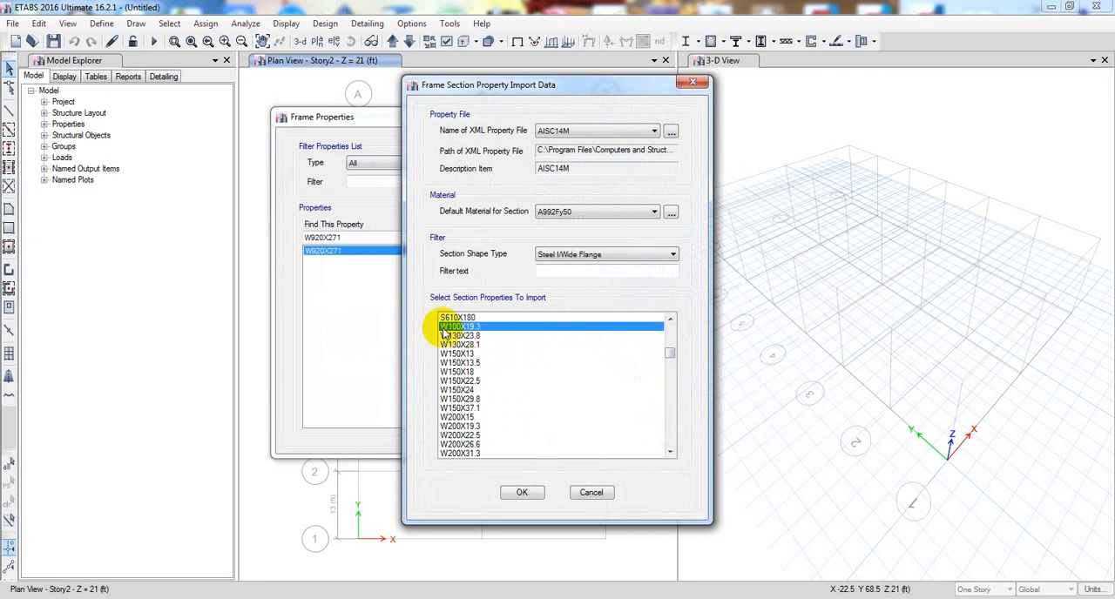
{"action": "left_click_drag", "start_coordinate": [445, 334], "coordinate": [450, 478]}
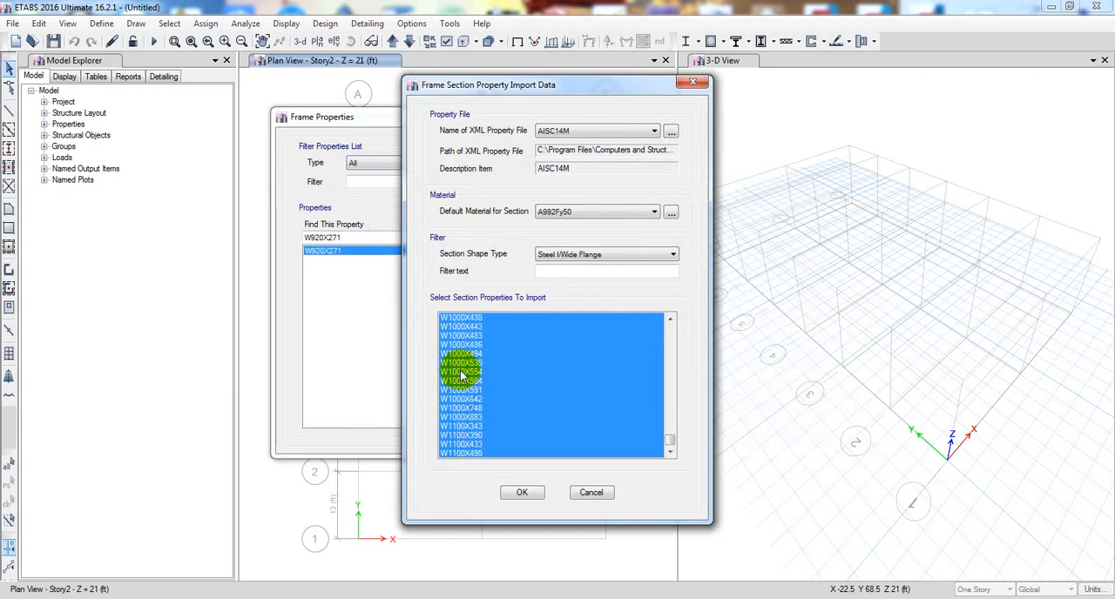
{"action": "left_click", "coordinate": [522, 492]}
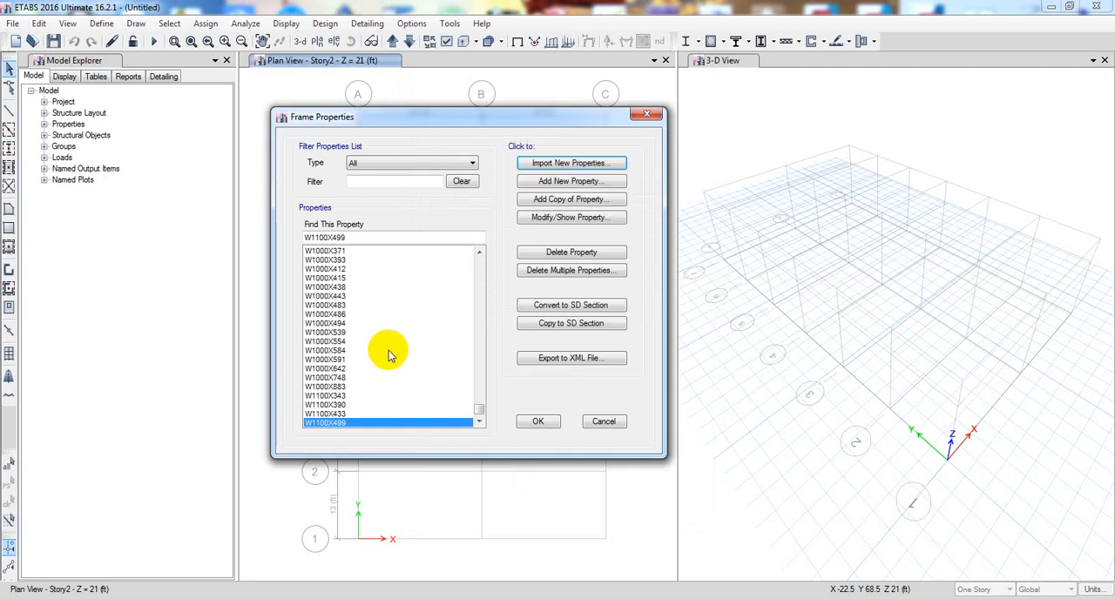
{"action": "left_click_drag", "start_coordinate": [476, 416], "coordinate": [462, 249]}
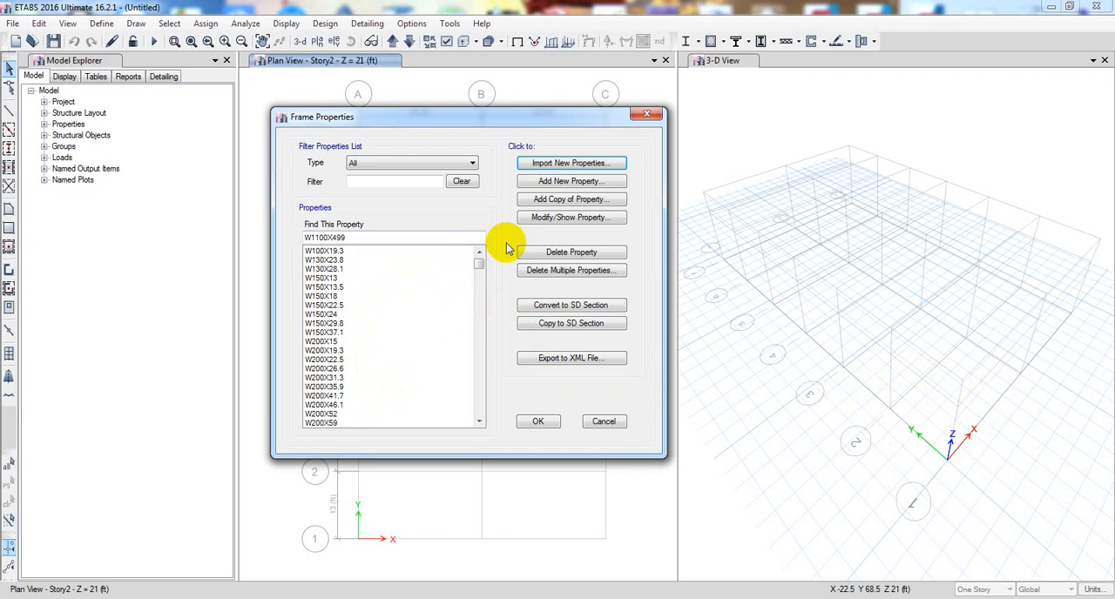
{"action": "left_click", "coordinate": [562, 184]}
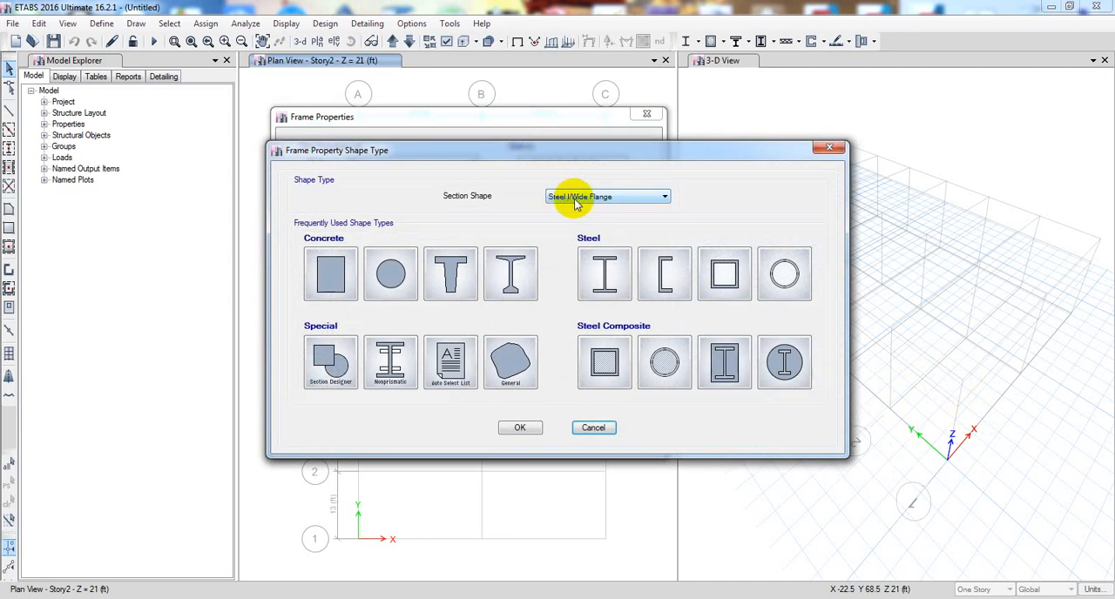
{"action": "left_click", "coordinate": [610, 274]}
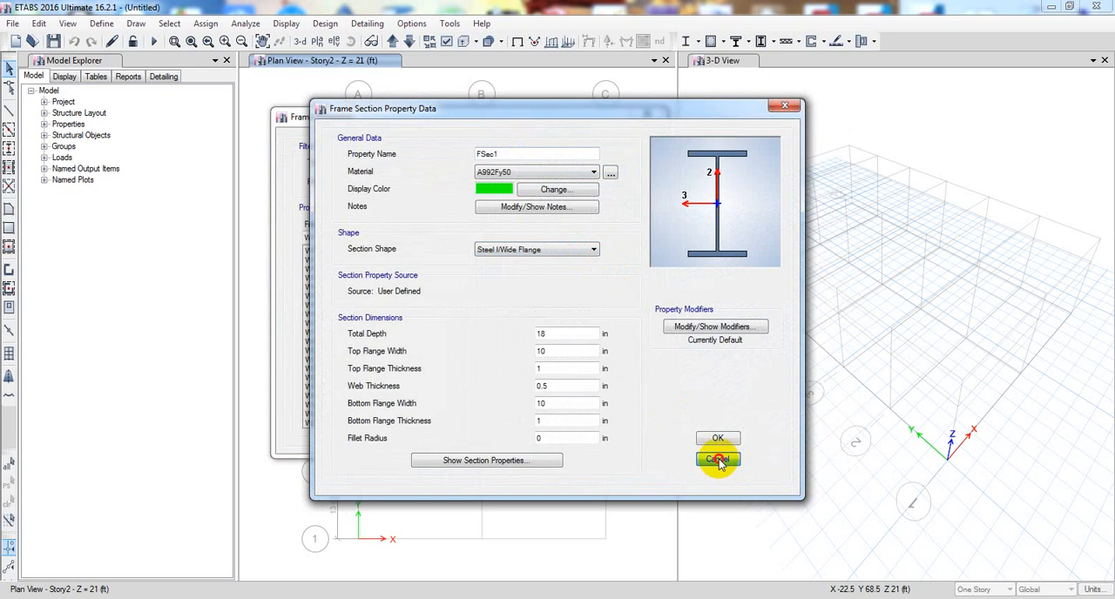
{"action": "left_click", "coordinate": [718, 460]}
- Add a new steel Auto Select List frame property and name it Column
{"action": "left_click", "coordinate": [549, 182]}
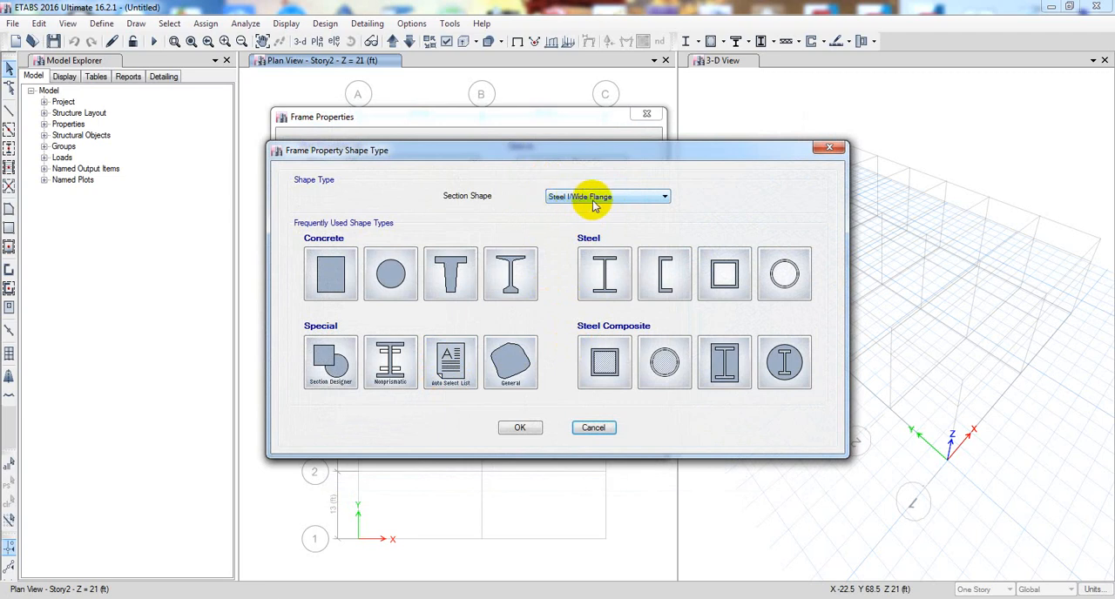
{"action": "left_click", "coordinate": [447, 359]}
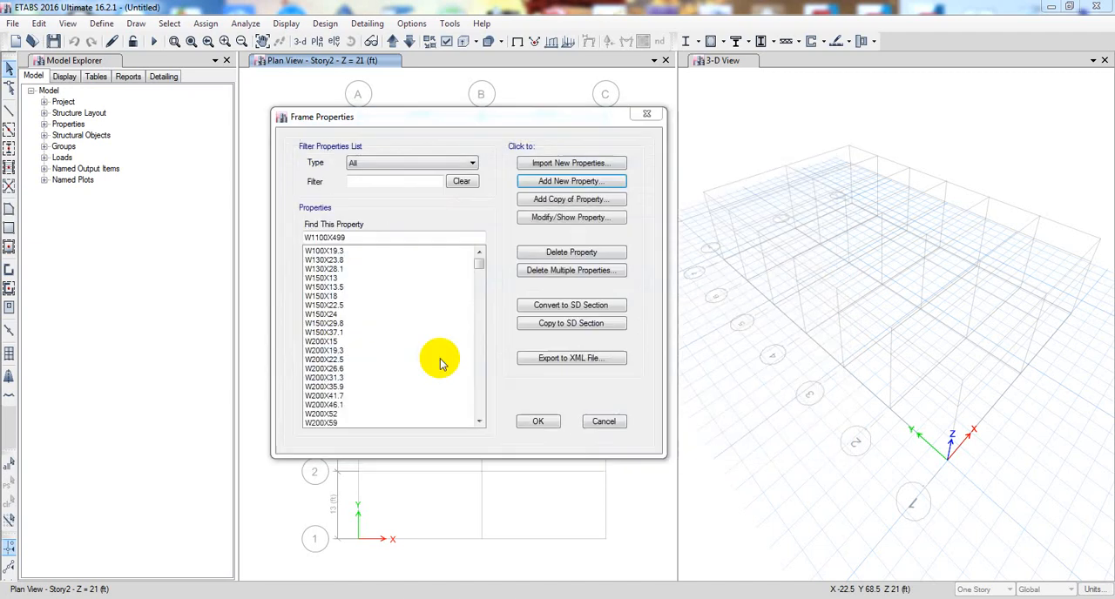
{"action": "left_click_drag", "start_coordinate": [492, 296], "coordinate": [489, 475]}
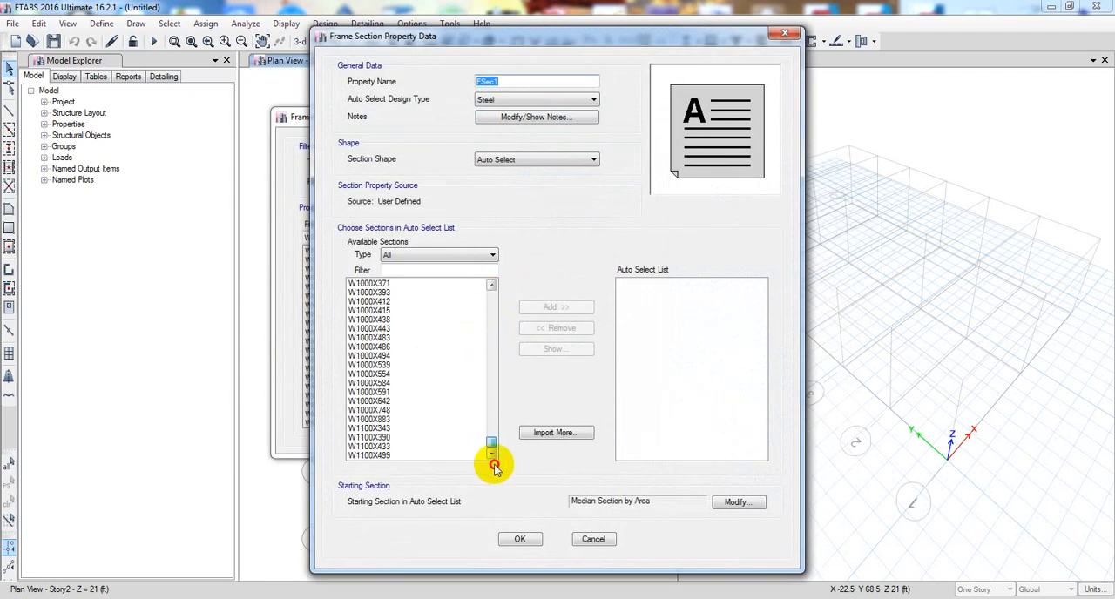
{"action": "left_click_drag", "start_coordinate": [492, 443], "coordinate": [491, 281]}
{"action": "left_click", "coordinate": [534, 80]}
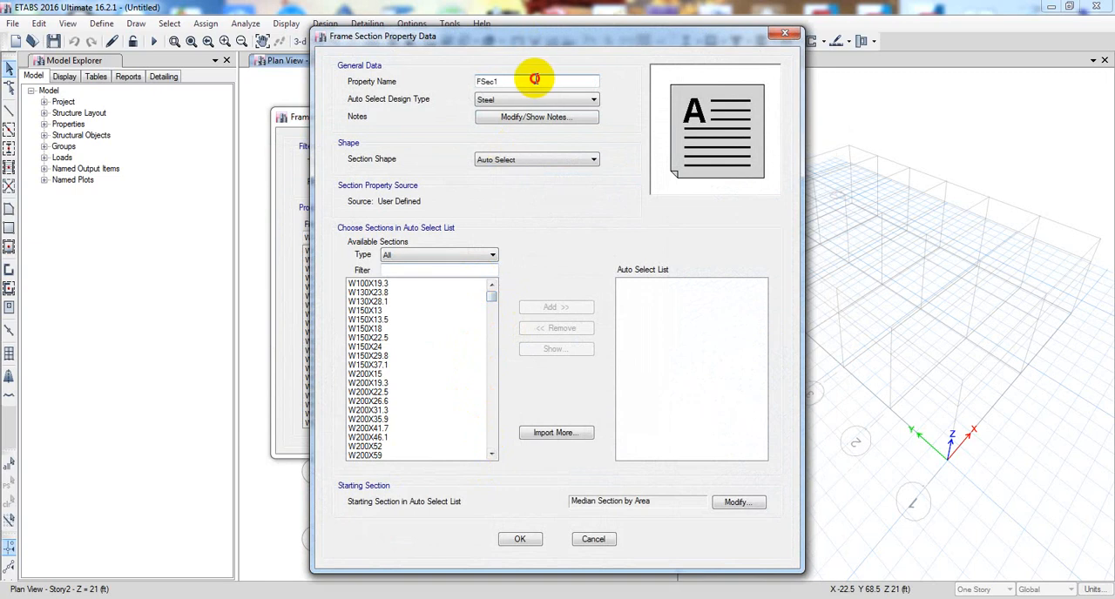
{"action": "left_click_drag", "start_coordinate": [535, 79], "coordinate": [265, 122]}
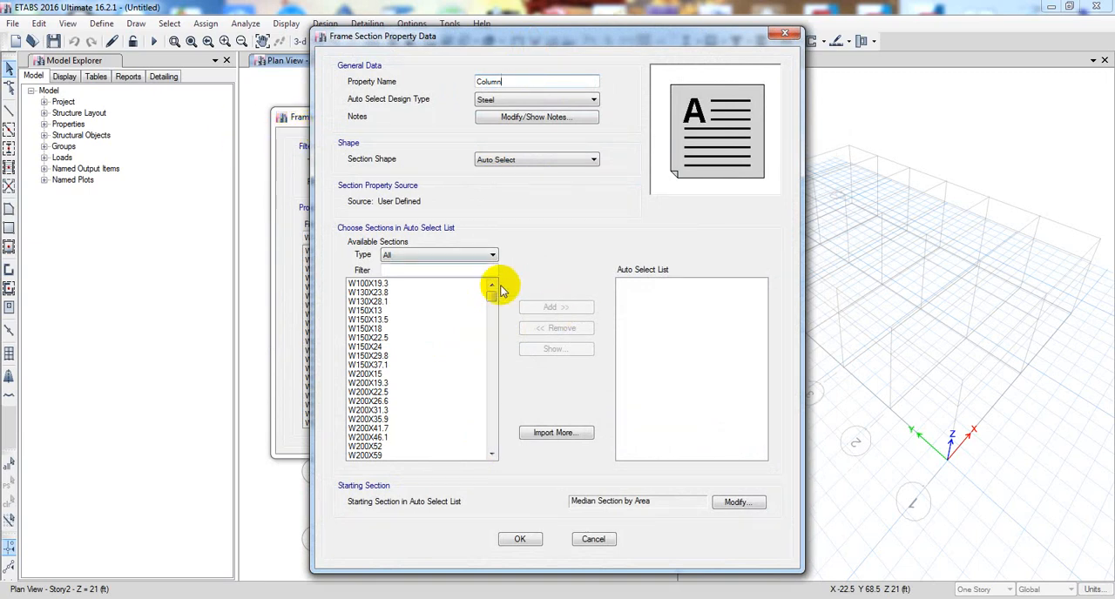
- Try to select all available sections from W100X19.3 to W1100X499 for the Column auto select list
{"action": "left_click_drag", "start_coordinate": [399, 290], "coordinate": [423, 481]}
{"action": "scroll", "coordinate": [405, 422], "scroll_direction": "up", "scroll_amount": 5}
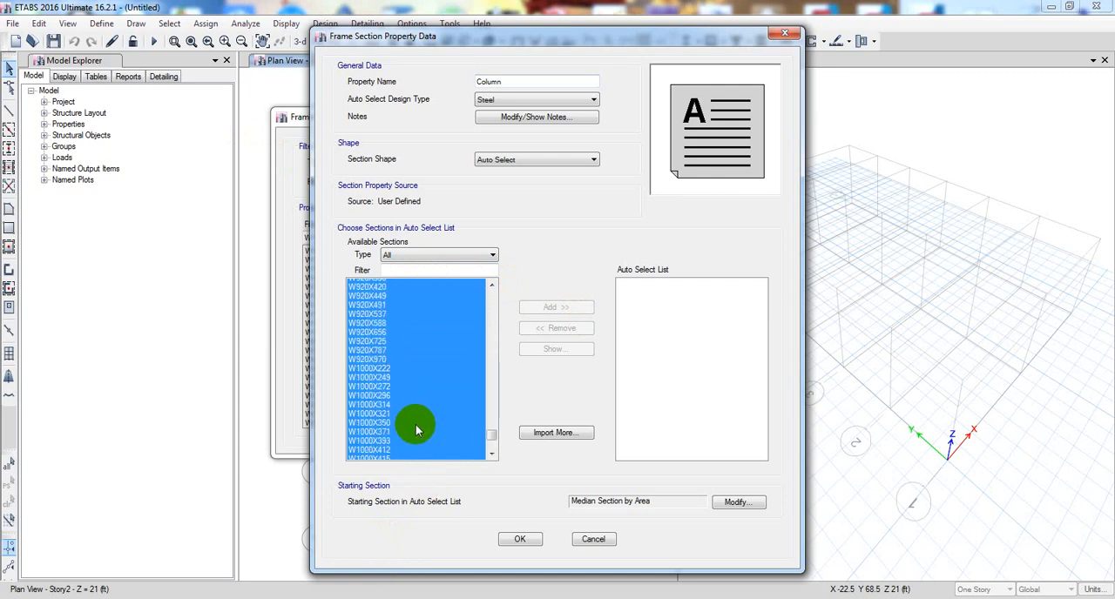
{"action": "scroll", "coordinate": [414, 434], "scroll_direction": "down", "scroll_amount": 3}
{"action": "scroll", "coordinate": [411, 445], "scroll_direction": "down", "scroll_amount": 1}
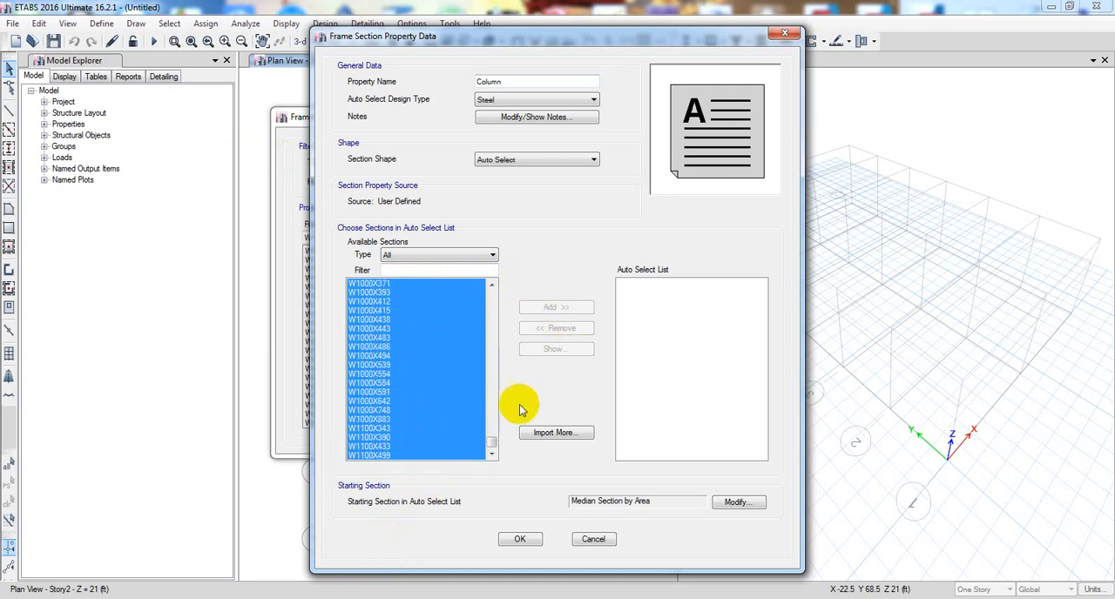
{"action": "left_click_drag", "start_coordinate": [489, 446], "coordinate": [490, 295]}
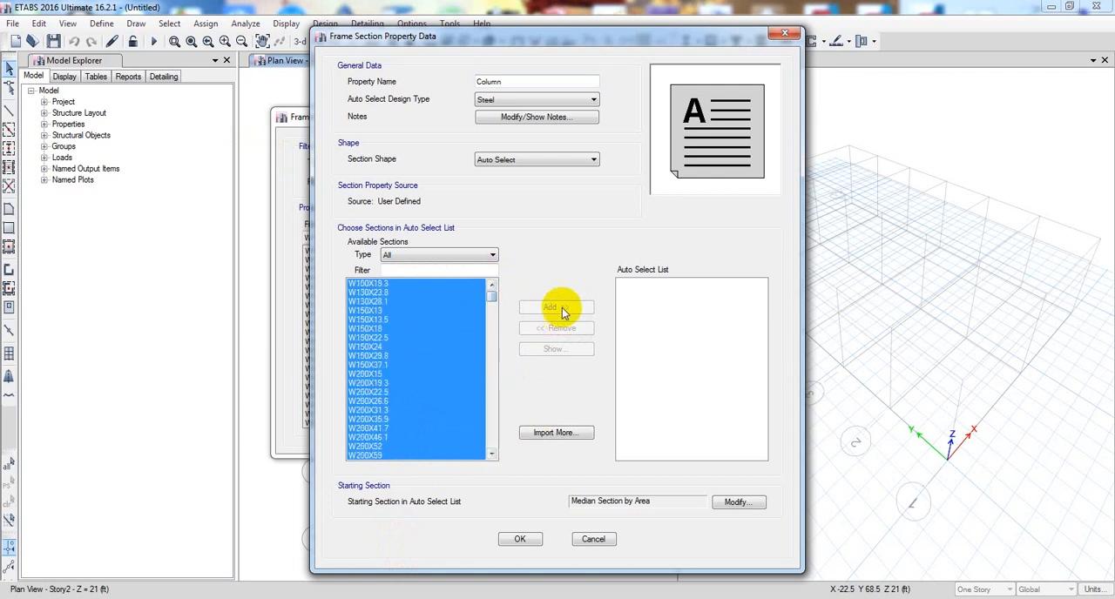
{"action": "left_click", "coordinate": [436, 303]}
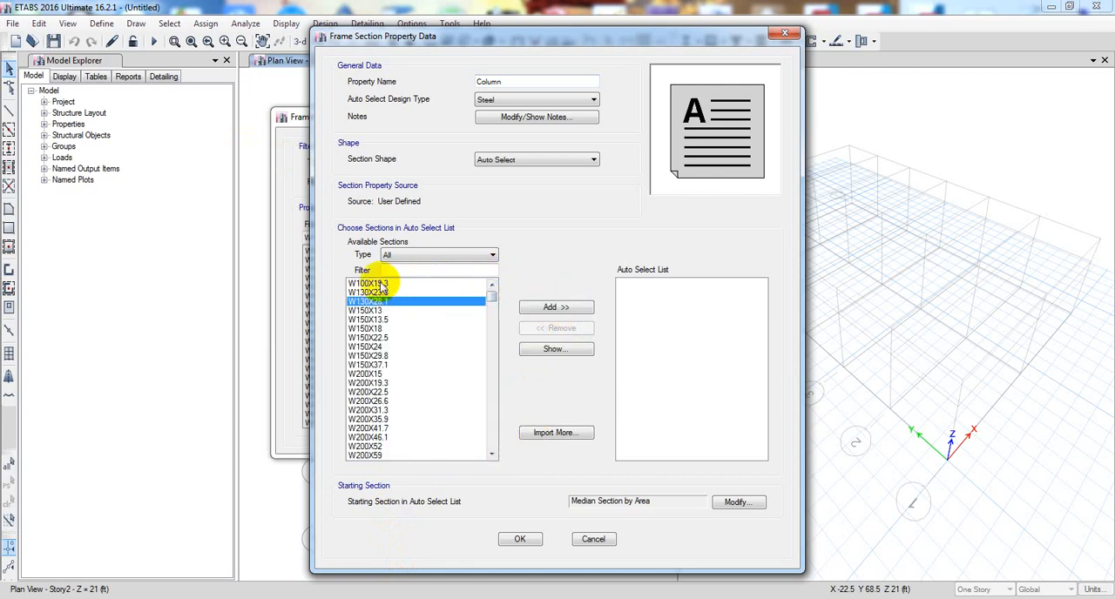
- Try to select the available sections from W100X19.3 into the W920 series for the Column list
{"action": "left_click_drag", "start_coordinate": [372, 284], "coordinate": [421, 383]}
{"action": "left_click", "coordinate": [421, 383]}
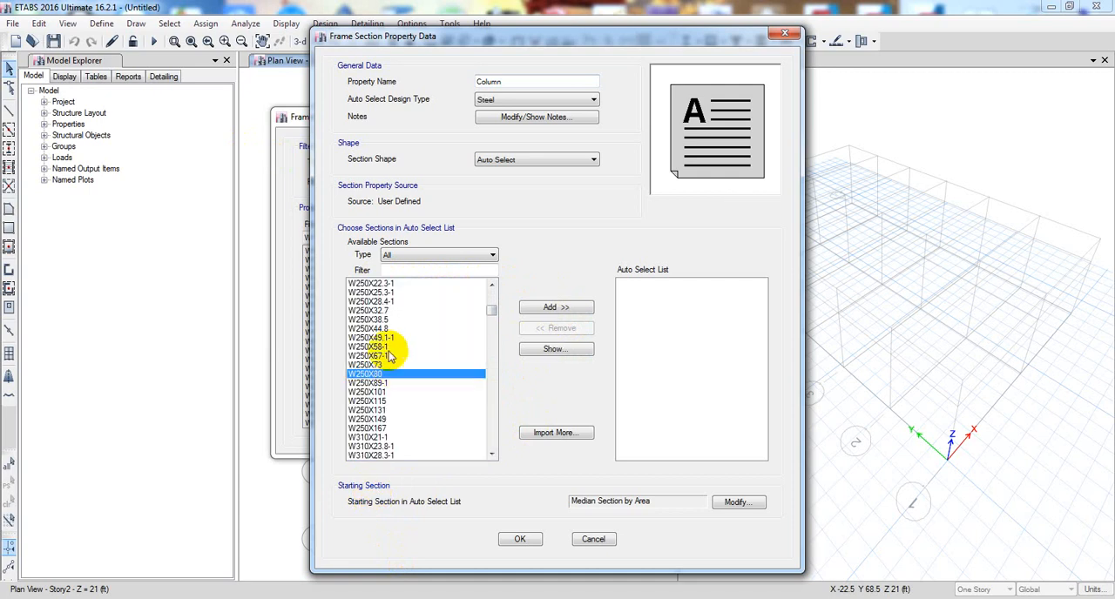
{"action": "scroll", "coordinate": [396, 348], "scroll_direction": "up", "scroll_amount": 8}
{"action": "left_click_drag", "start_coordinate": [386, 286], "coordinate": [401, 453]}
{"action": "scroll", "coordinate": [403, 418], "scroll_direction": "down", "scroll_amount": 7}
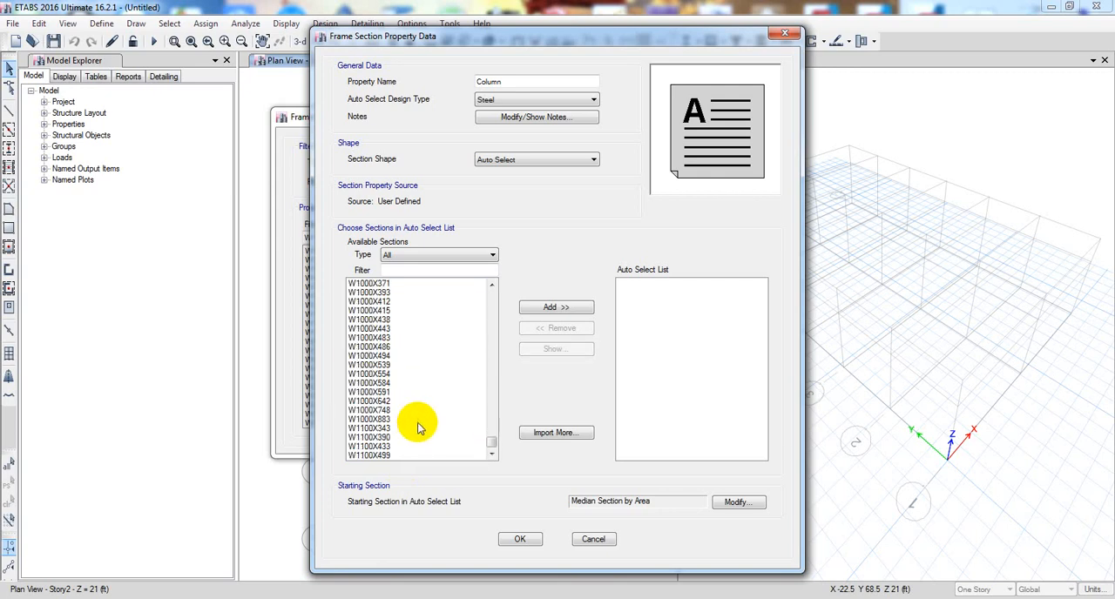
{"action": "scroll", "coordinate": [418, 427], "scroll_direction": "up", "scroll_amount": 7}
{"action": "scroll", "coordinate": [427, 413], "scroll_direction": "down", "scroll_amount": 3}
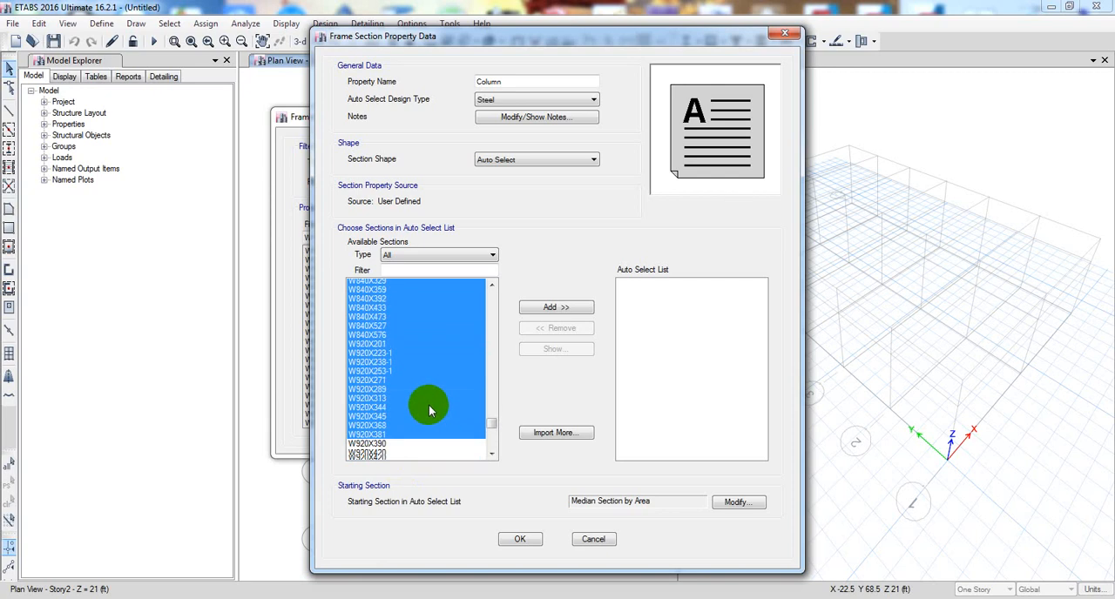
{"action": "left_click", "coordinate": [396, 393]}
{"action": "scroll", "coordinate": [396, 395], "scroll_direction": "up", "scroll_amount": 8}
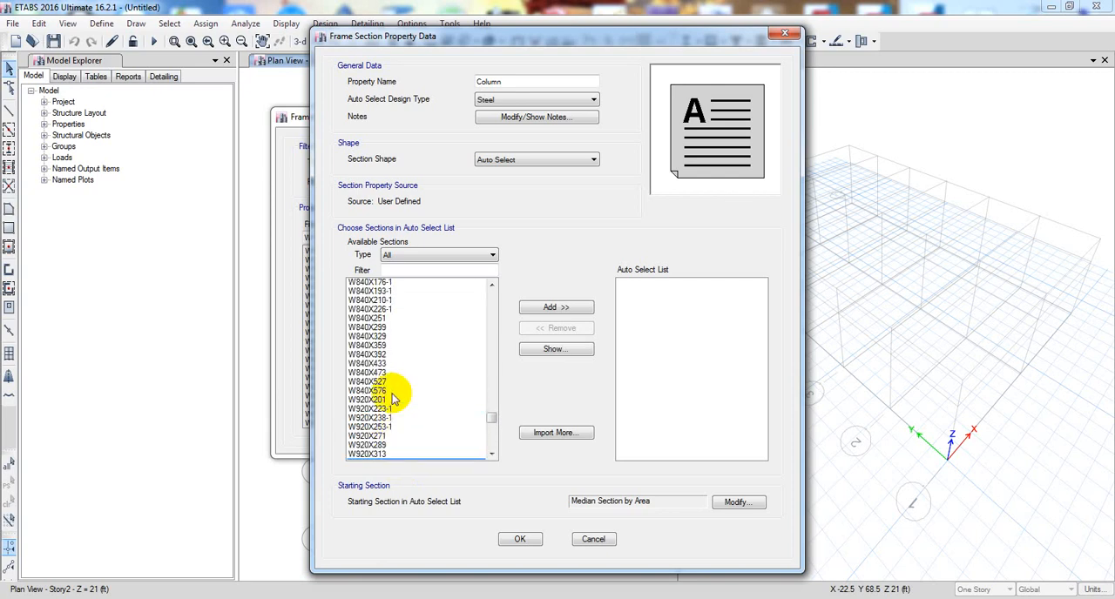
- Add the available sections W100X19.3 through W920X787 to the Column auto select list
{"action": "left_click_drag", "start_coordinate": [494, 406], "coordinate": [427, 436]}
{"action": "scroll", "coordinate": [427, 436], "scroll_direction": "down", "scroll_amount": 2}
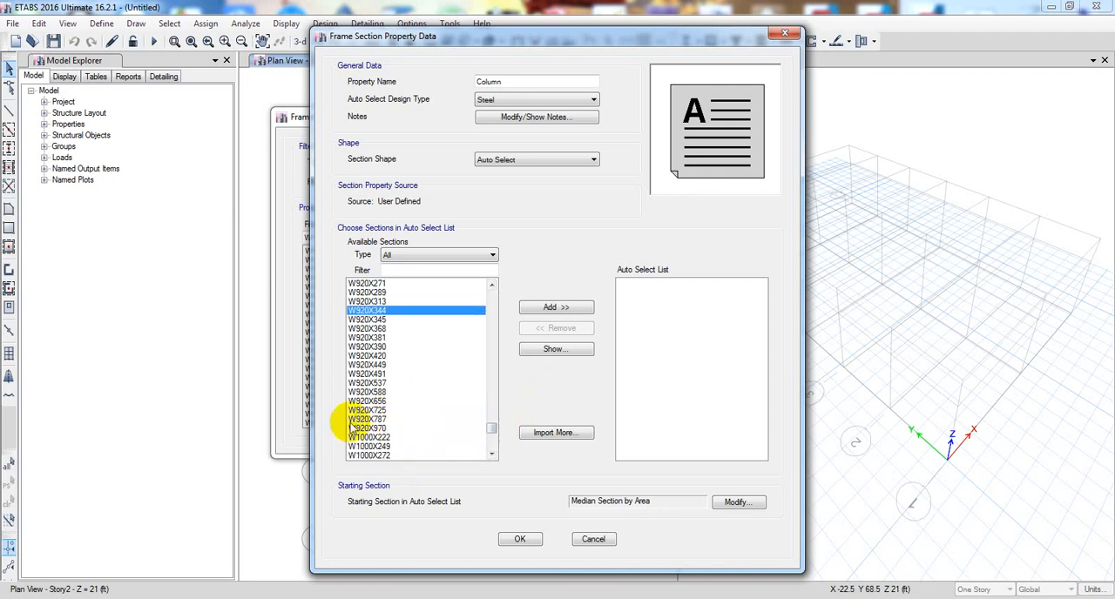
{"action": "left_click_drag", "start_coordinate": [350, 422], "coordinate": [365, 291]}
{"action": "left_click", "coordinate": [551, 308]}
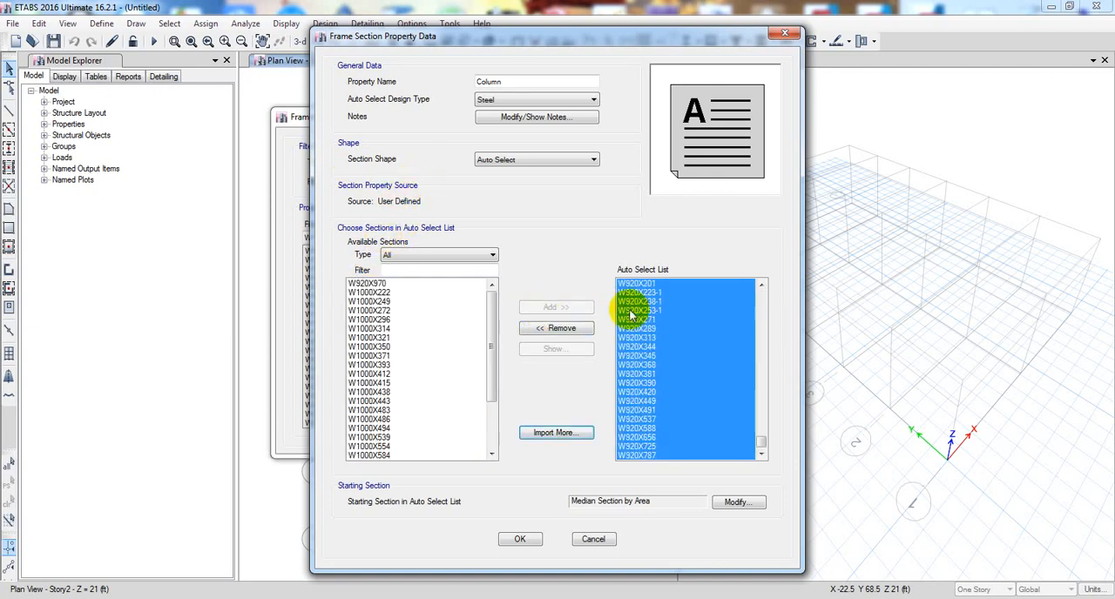
- Examine the dimensions and section properties of W150X24 in the Column auto select list
{"action": "left_click_drag", "start_coordinate": [760, 443], "coordinate": [750, 279]}
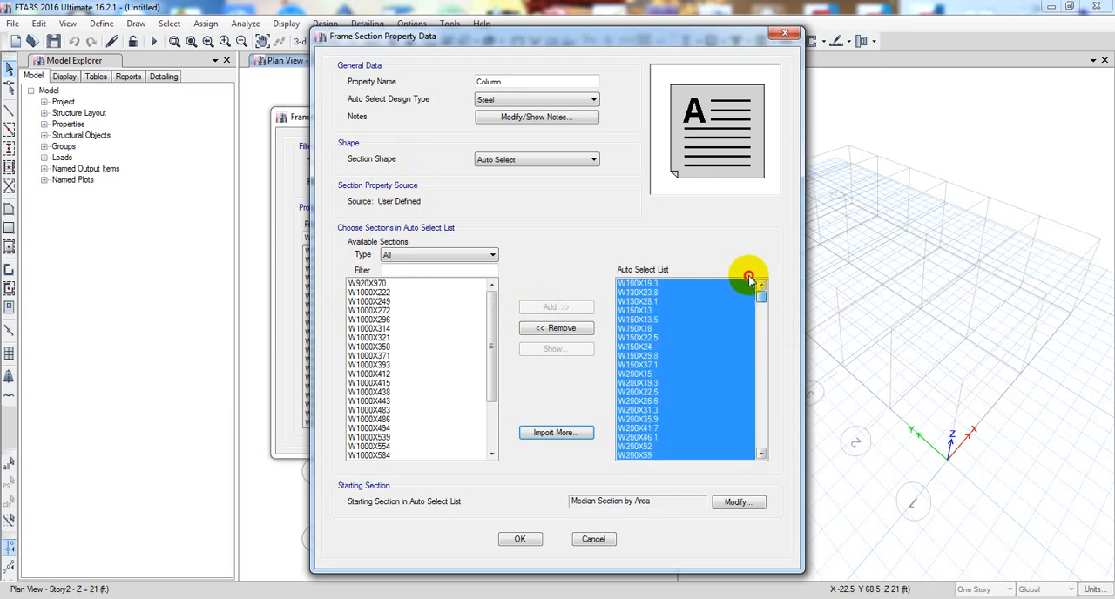
{"action": "left_click", "coordinate": [654, 340]}
{"action": "scroll", "coordinate": [666, 348], "scroll_direction": "down", "scroll_amount": 5}
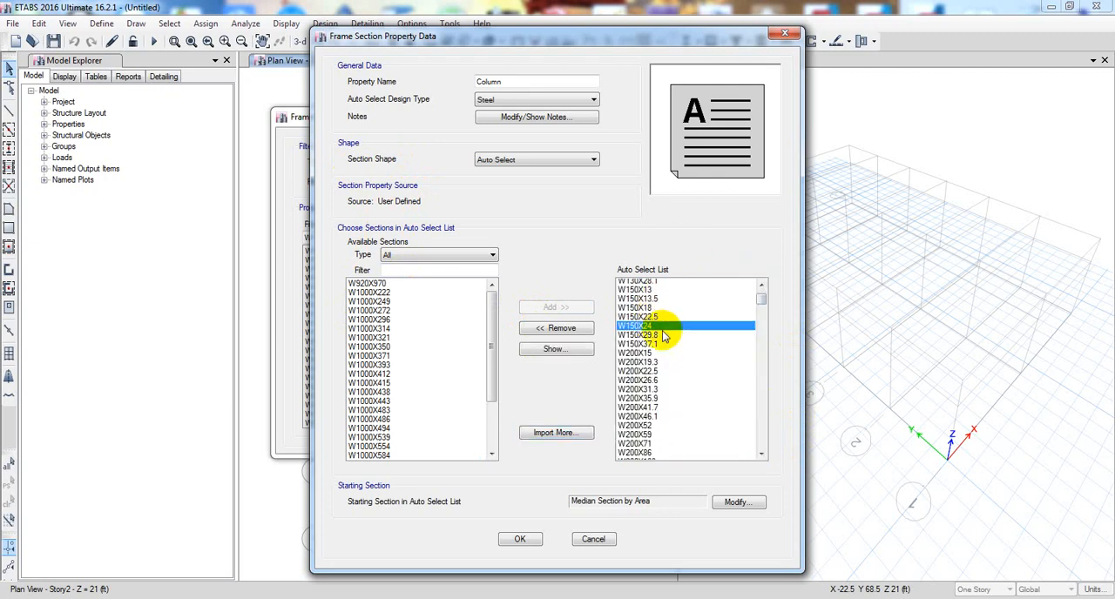
{"action": "scroll", "coordinate": [659, 367], "scroll_direction": "down", "scroll_amount": 6}
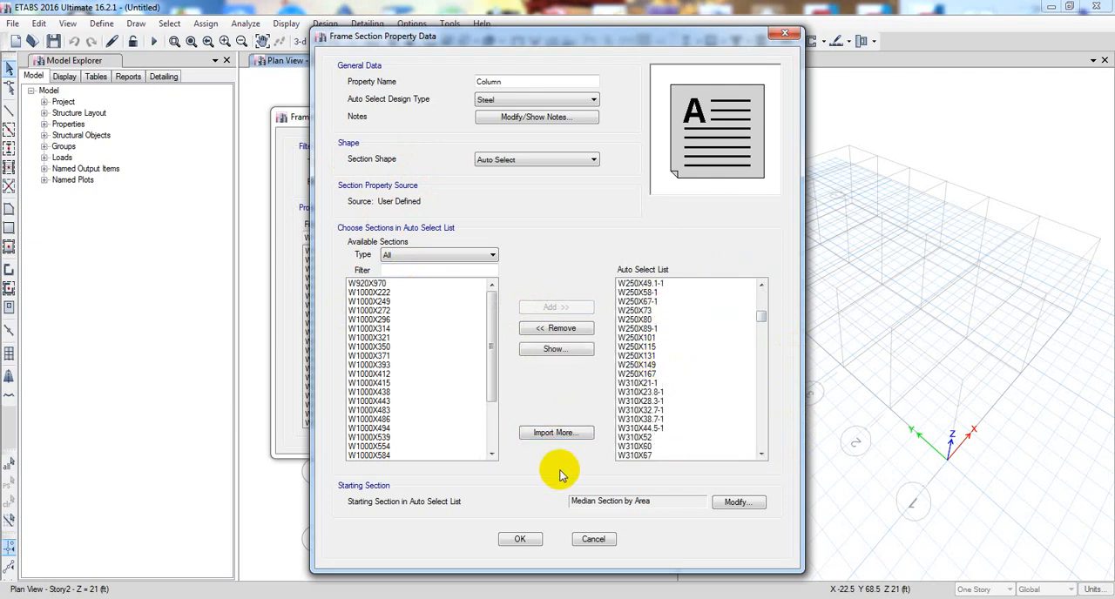
{"action": "left_click", "coordinate": [554, 349]}
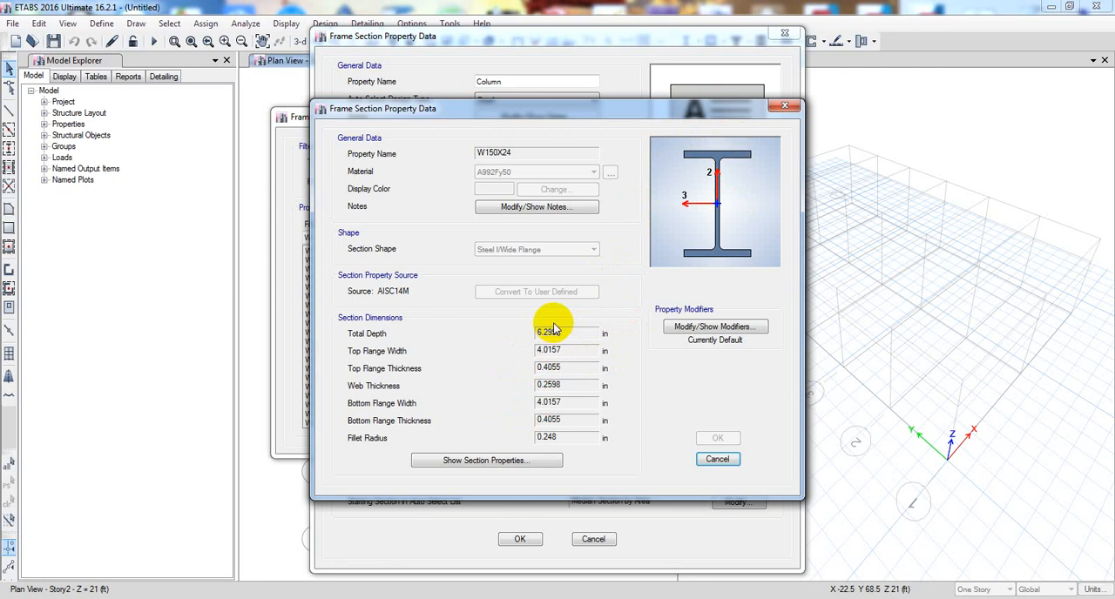
{"action": "left_click", "coordinate": [466, 462]}
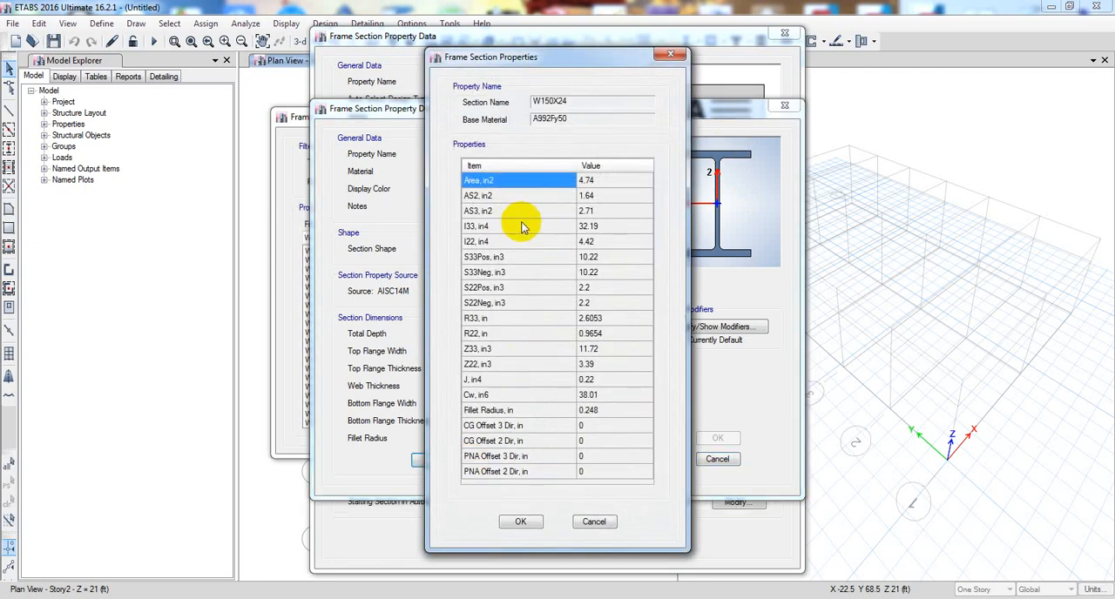
{"action": "left_click", "coordinate": [608, 199]}
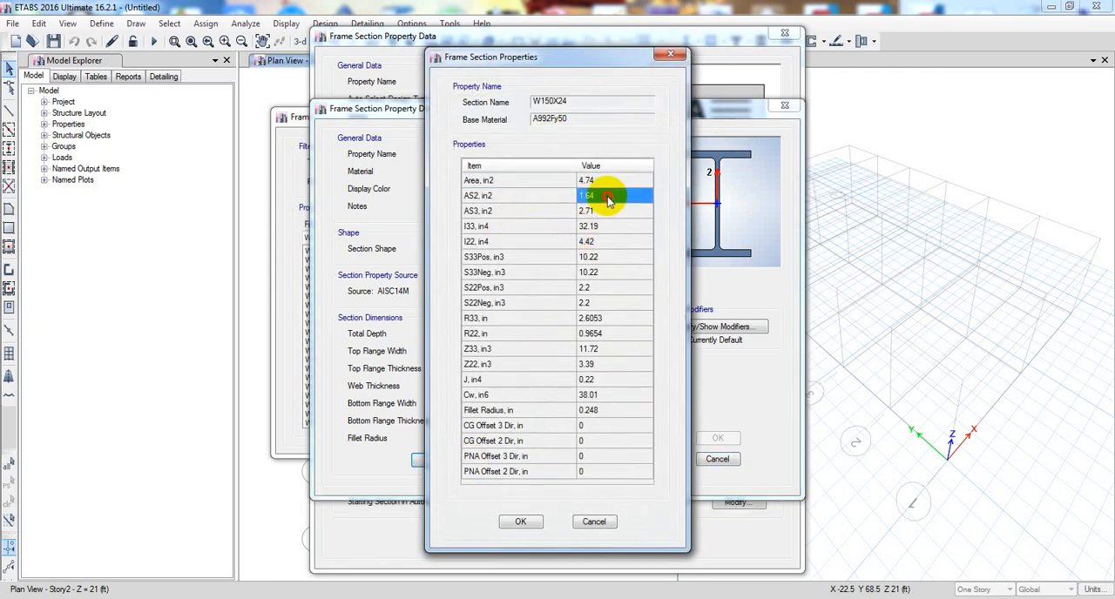
{"action": "left_click", "coordinate": [670, 57]}
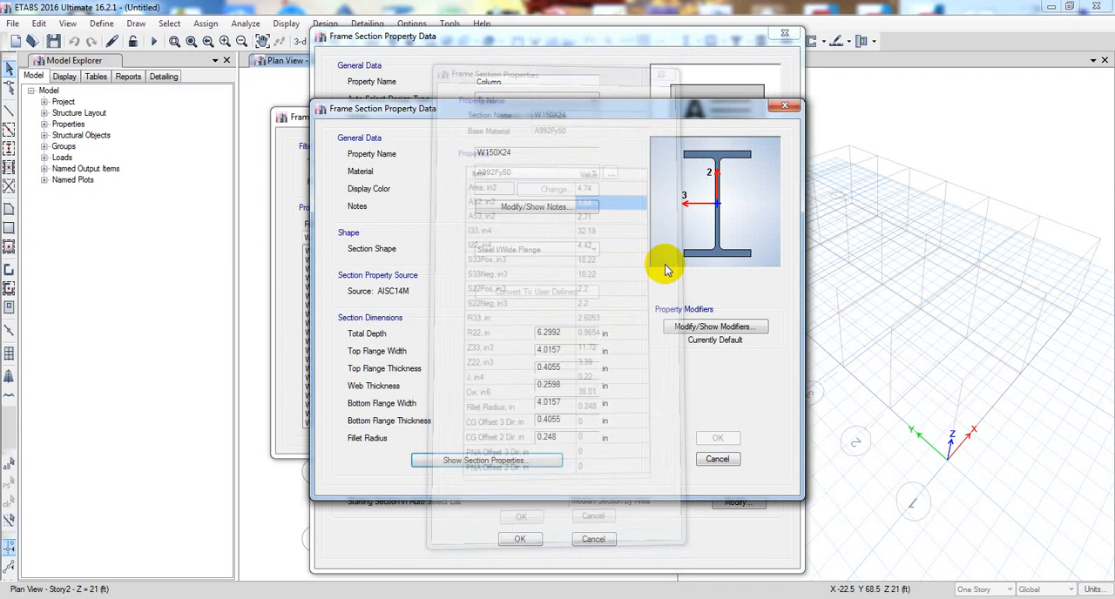
{"action": "left_click", "coordinate": [717, 462]}
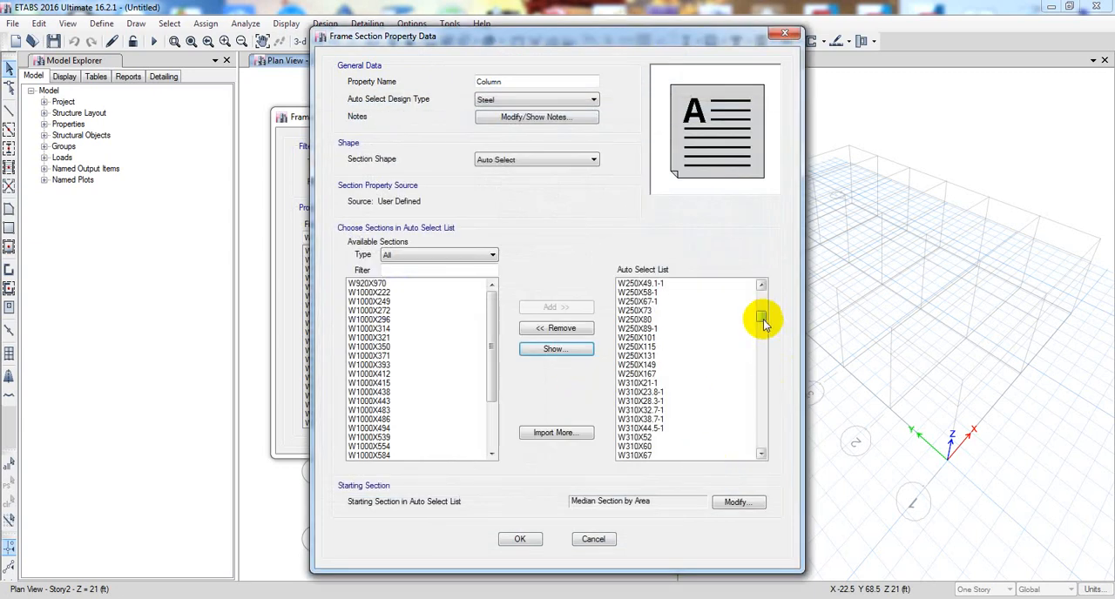
- Review the dimensions of W920X787 in the auto select list and accept the Column property
{"action": "left_click_drag", "start_coordinate": [763, 322], "coordinate": [764, 463]}
{"action": "left_click", "coordinate": [669, 456]}
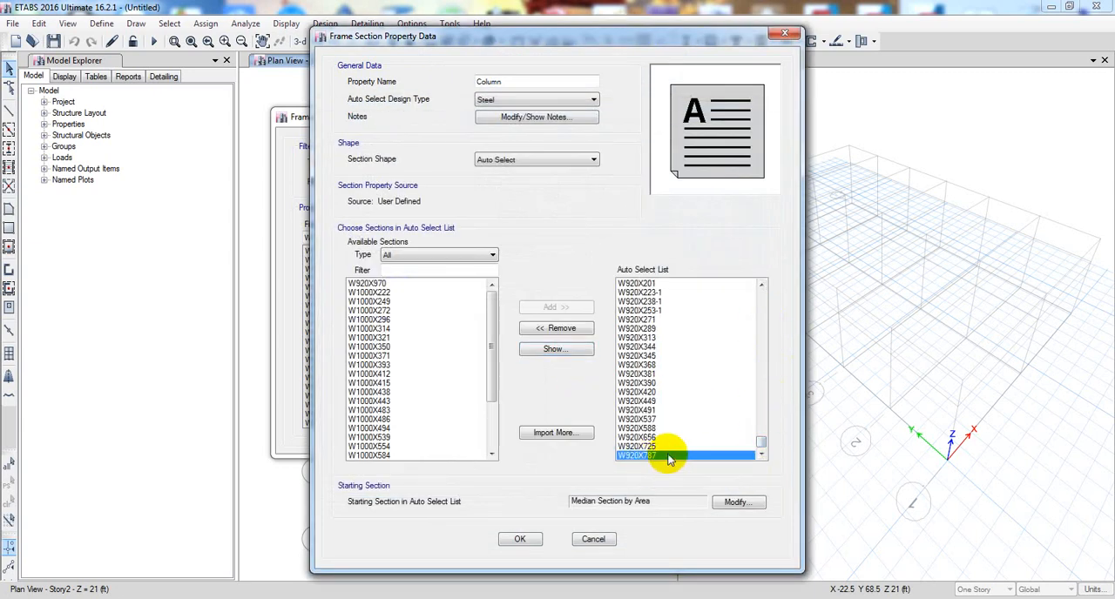
{"action": "left_click", "coordinate": [578, 350]}
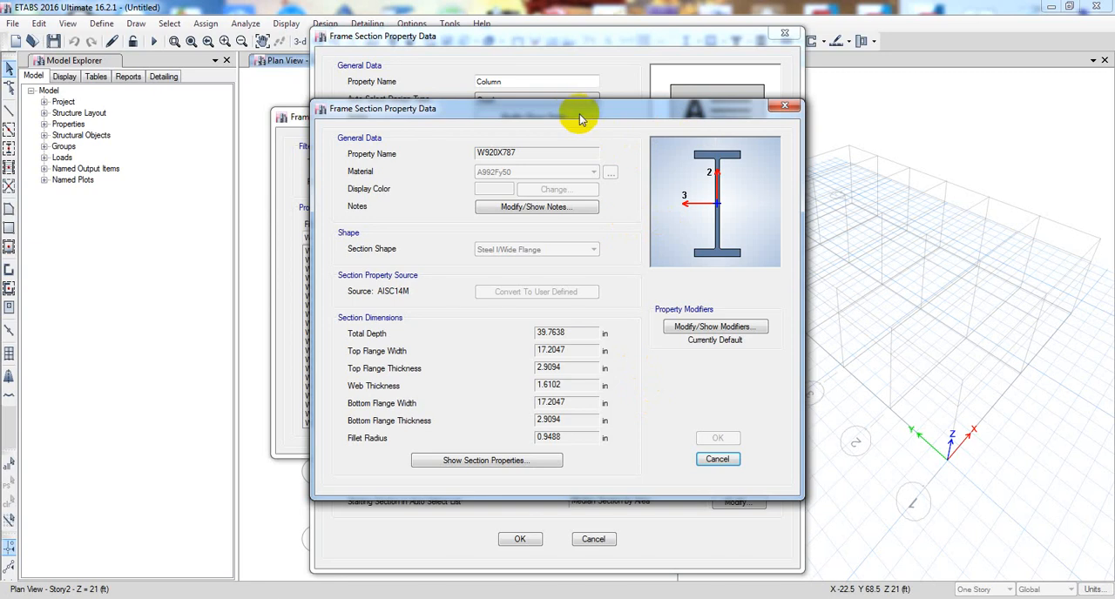
{"action": "left_click_drag", "start_coordinate": [581, 118], "coordinate": [583, 109]}
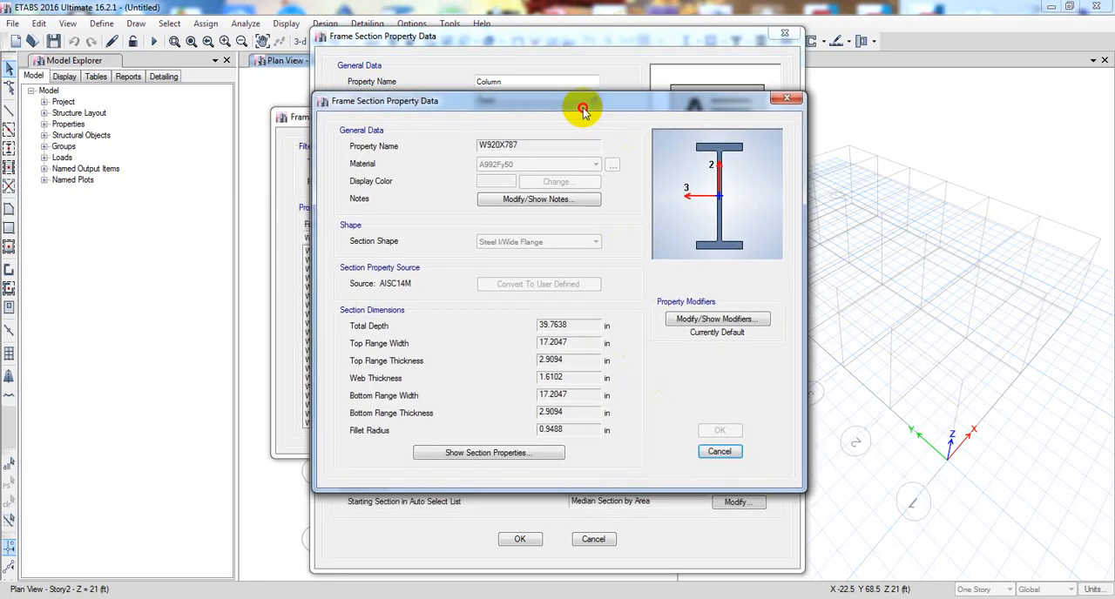
{"action": "left_click", "coordinate": [719, 453]}
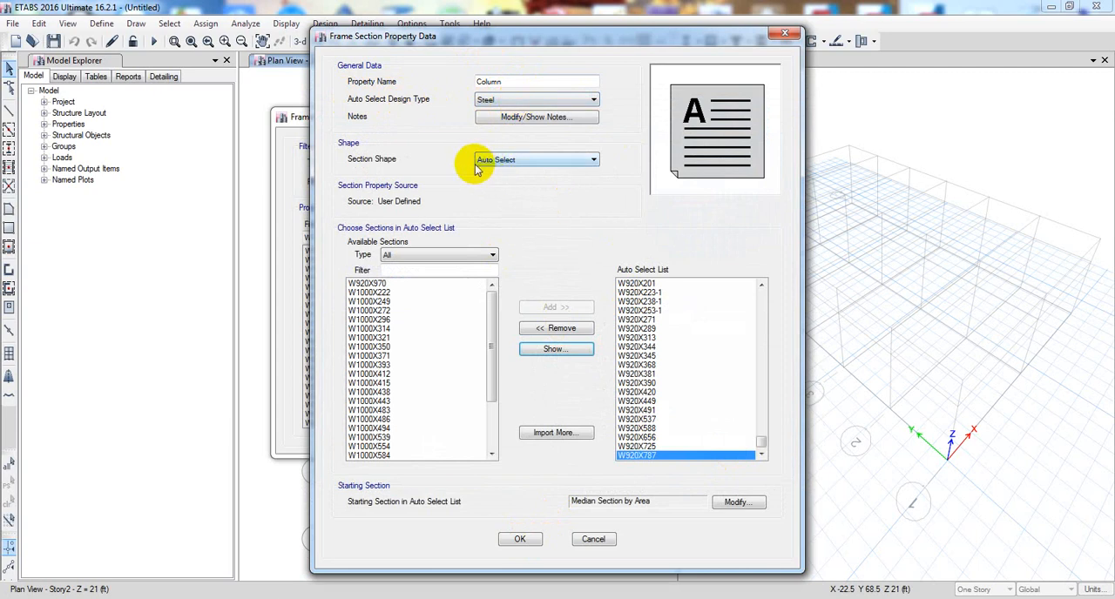
{"action": "left_click", "coordinate": [537, 534]}
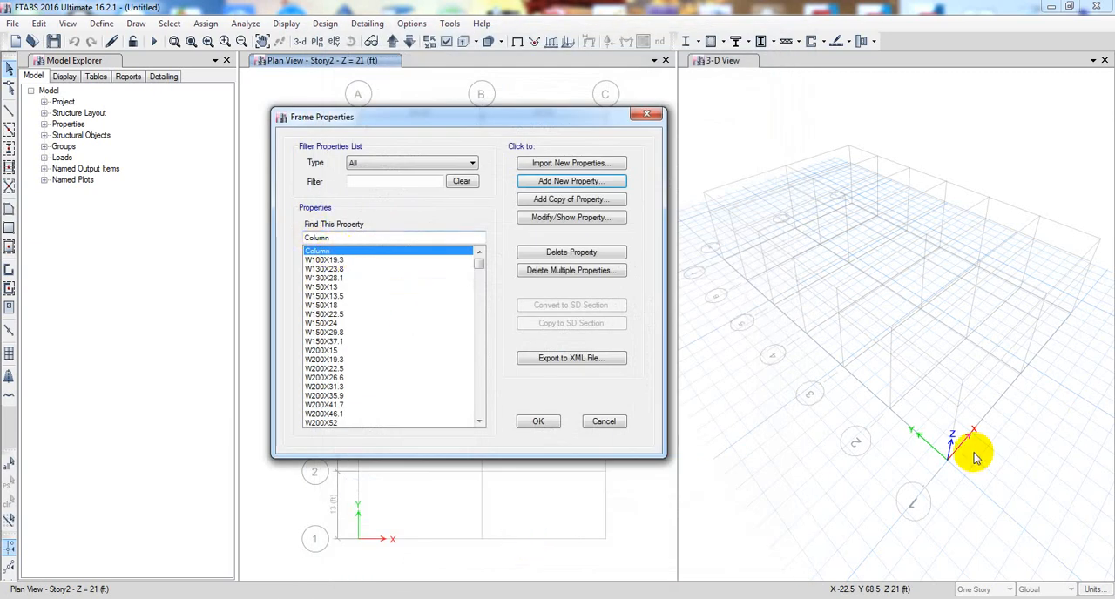
- Start importing steel box/tube frame sections from the AISC14M property file and look through the available sizes
{"action": "left_click_drag", "start_coordinate": [484, 266], "coordinate": [475, 235]}
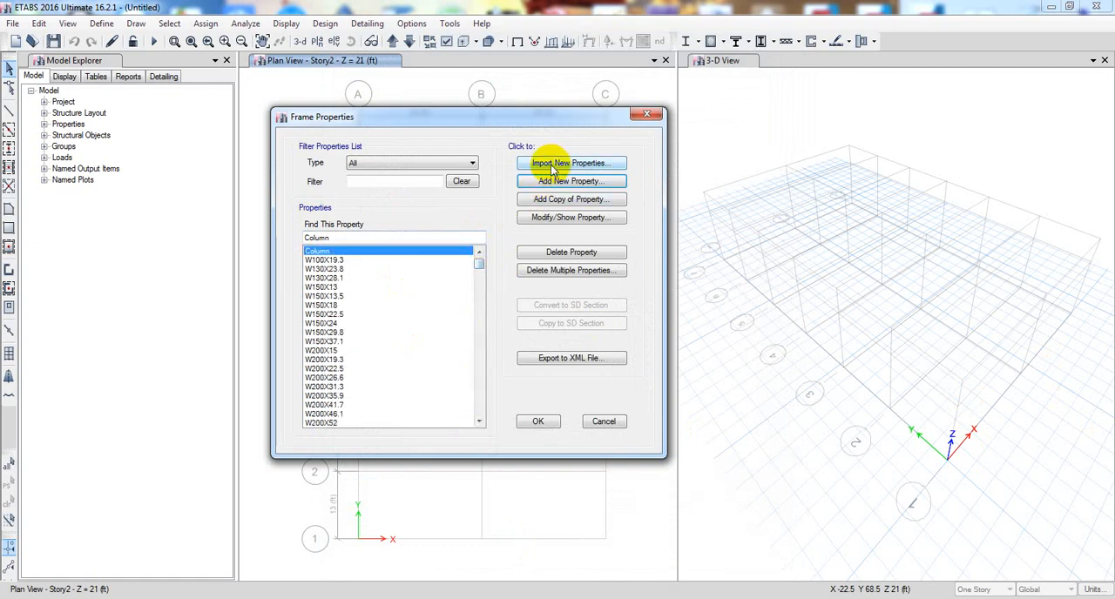
{"action": "left_click", "coordinate": [552, 176]}
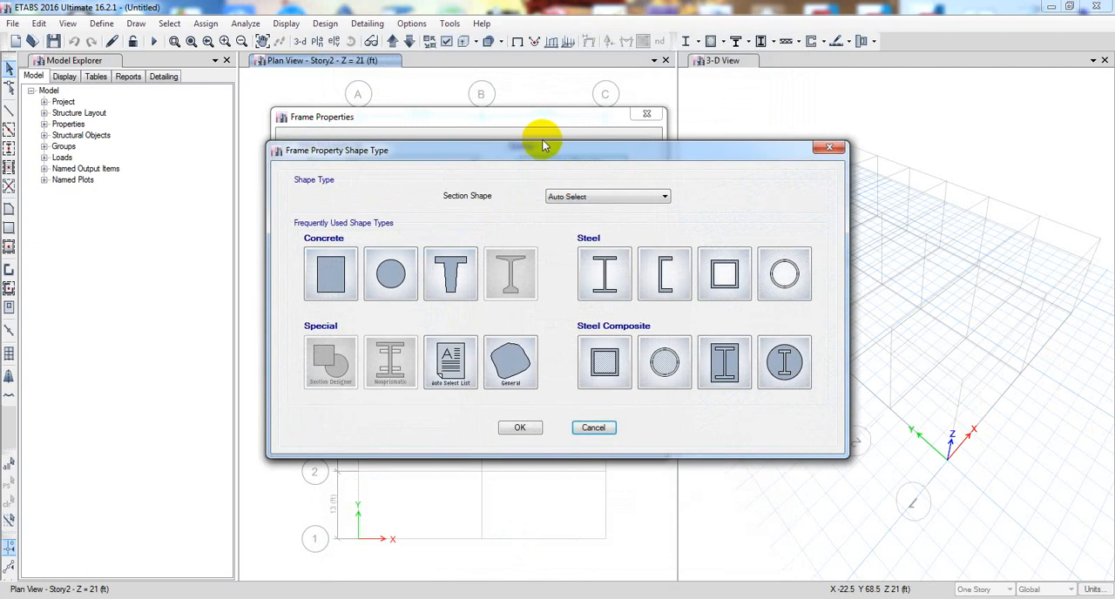
{"action": "left_click_drag", "start_coordinate": [555, 154], "coordinate": [375, 122]}
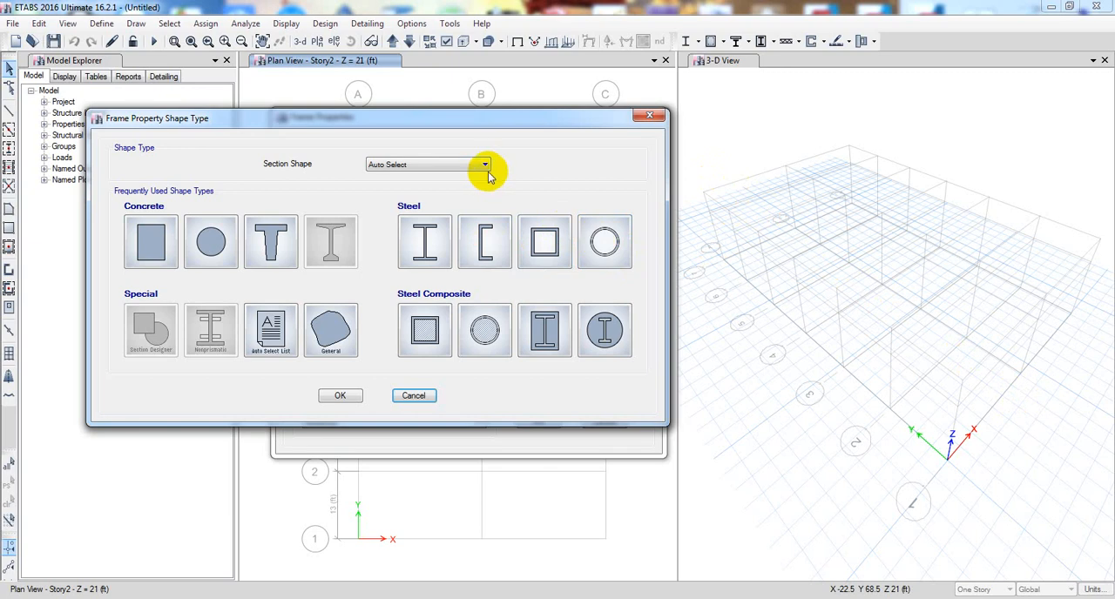
{"action": "left_click", "coordinate": [554, 241]}
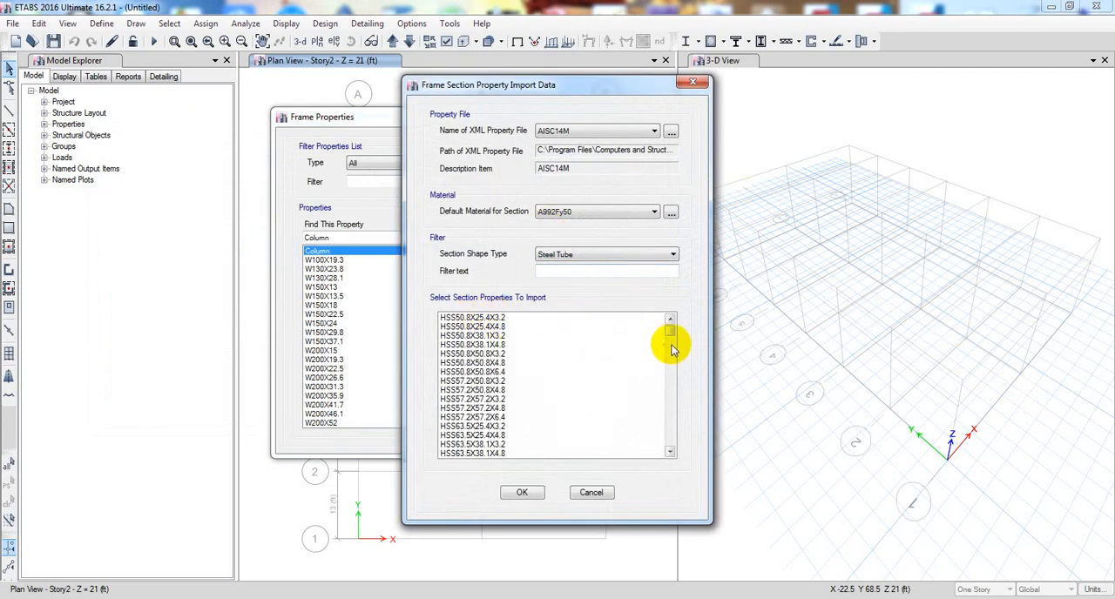
{"action": "left_click_drag", "start_coordinate": [671, 333], "coordinate": [694, 491]}
- Compare the steel tube sections in the AISC14 and Indian property files, ending with AISC14M selected
{"action": "left_click", "coordinate": [647, 131]}
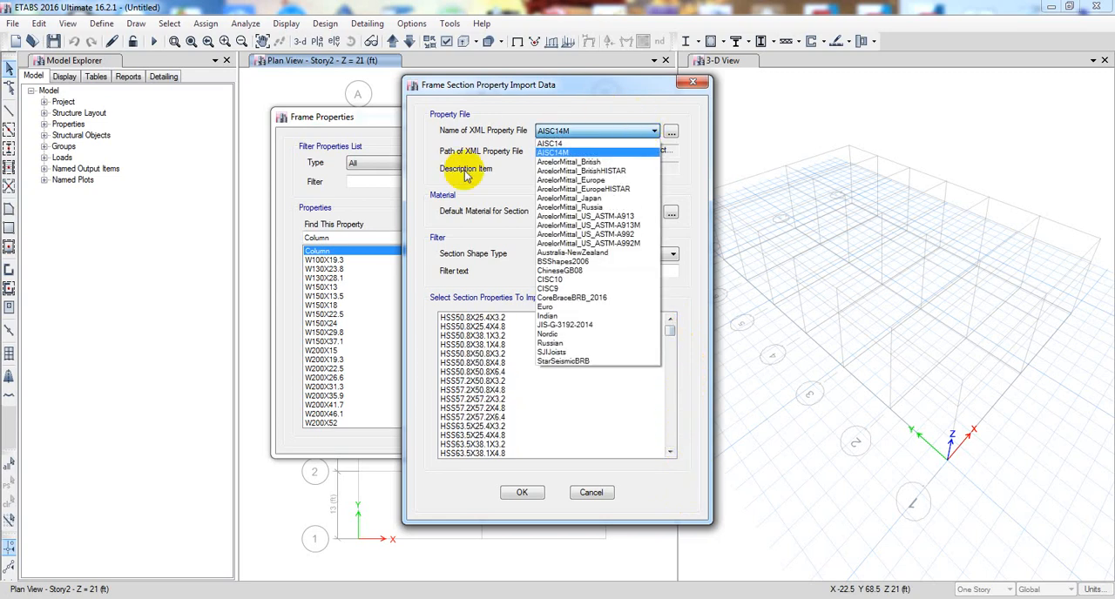
{"action": "left_click", "coordinate": [557, 143]}
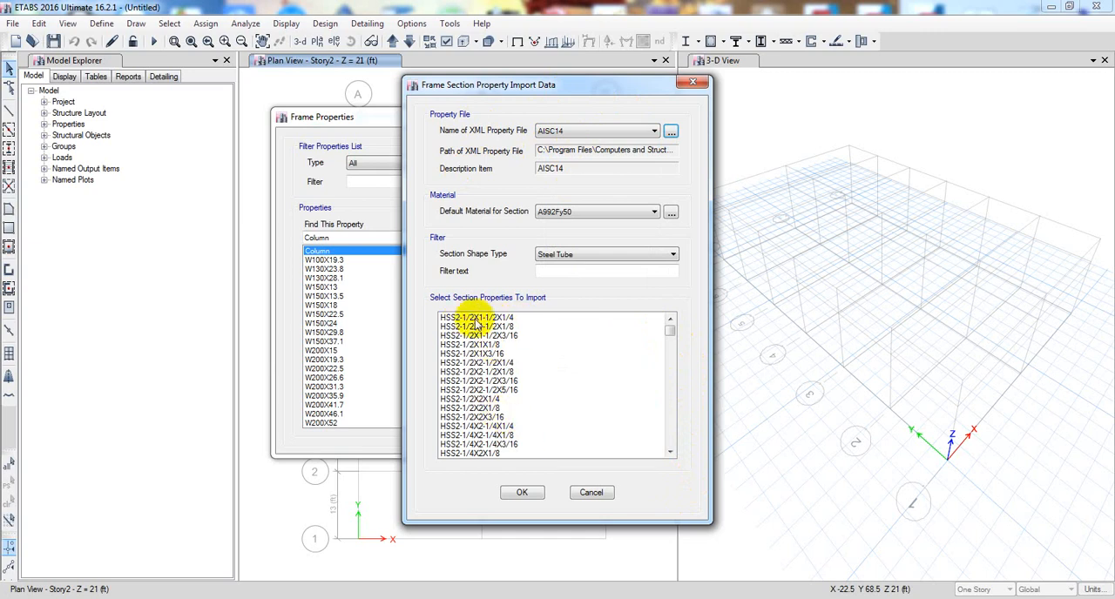
{"action": "mouse_move", "coordinate": [672, 332]}
{"action": "left_mouse_down"}
{"action": "mouse_move", "coordinate": [670, 457]}
{"action": "mouse_move", "coordinate": [667, 331]}
{"action": "left_mouse_up"}
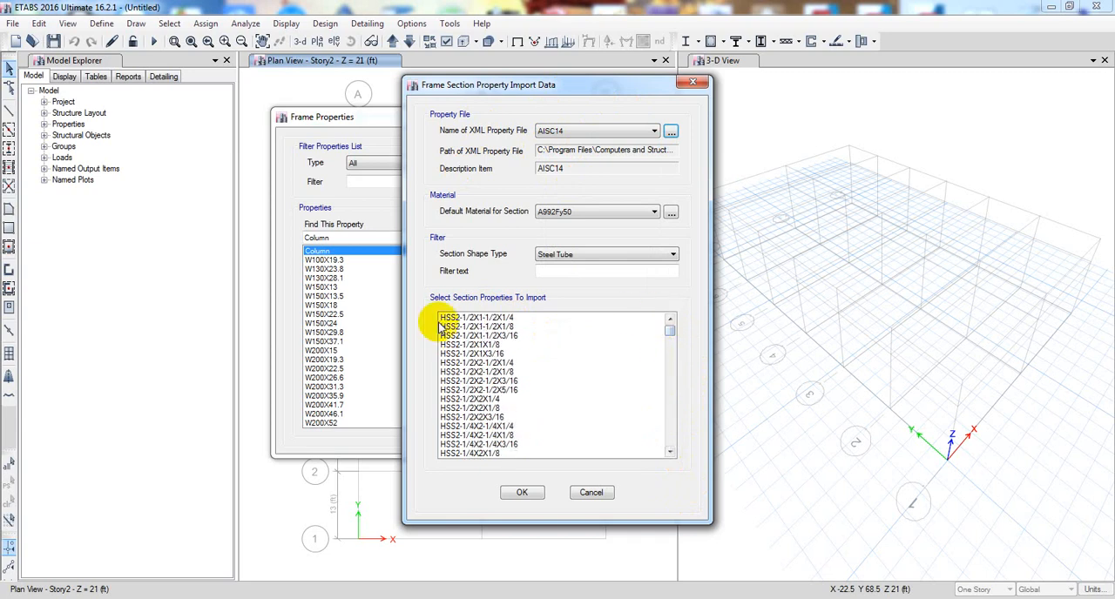
{"action": "left_click", "coordinate": [601, 131]}
{"action": "left_click", "coordinate": [556, 153]}
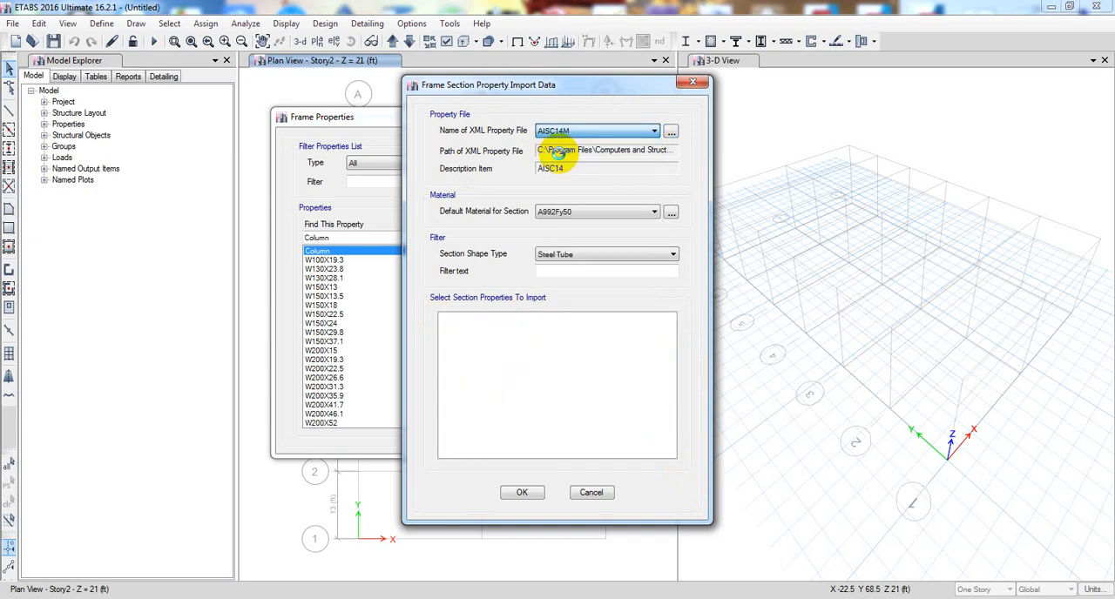
{"action": "left_click", "coordinate": [575, 131]}
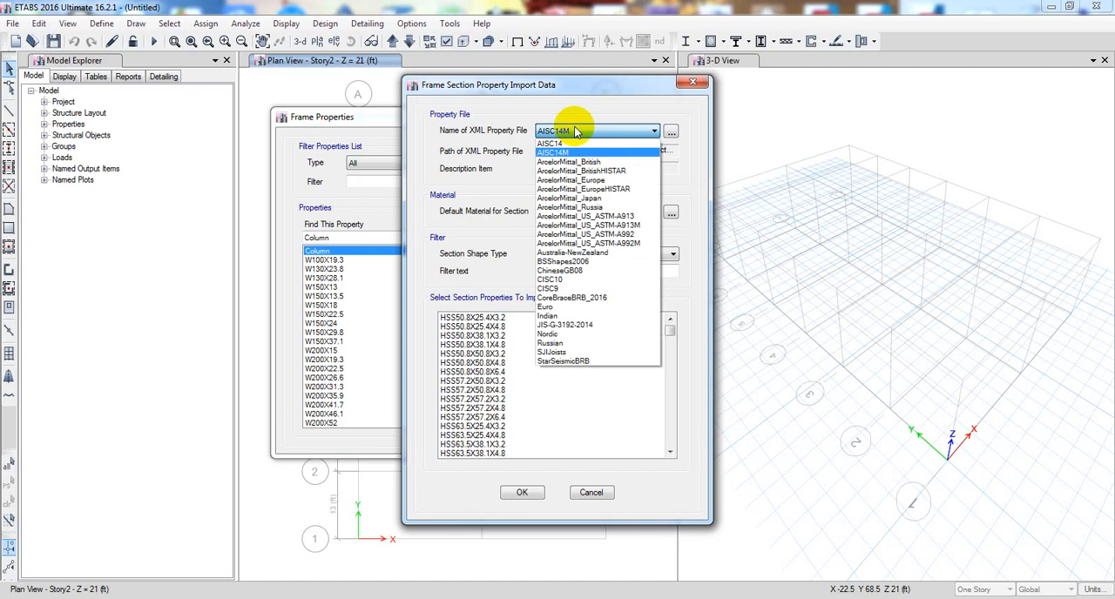
{"action": "left_click", "coordinate": [565, 315]}
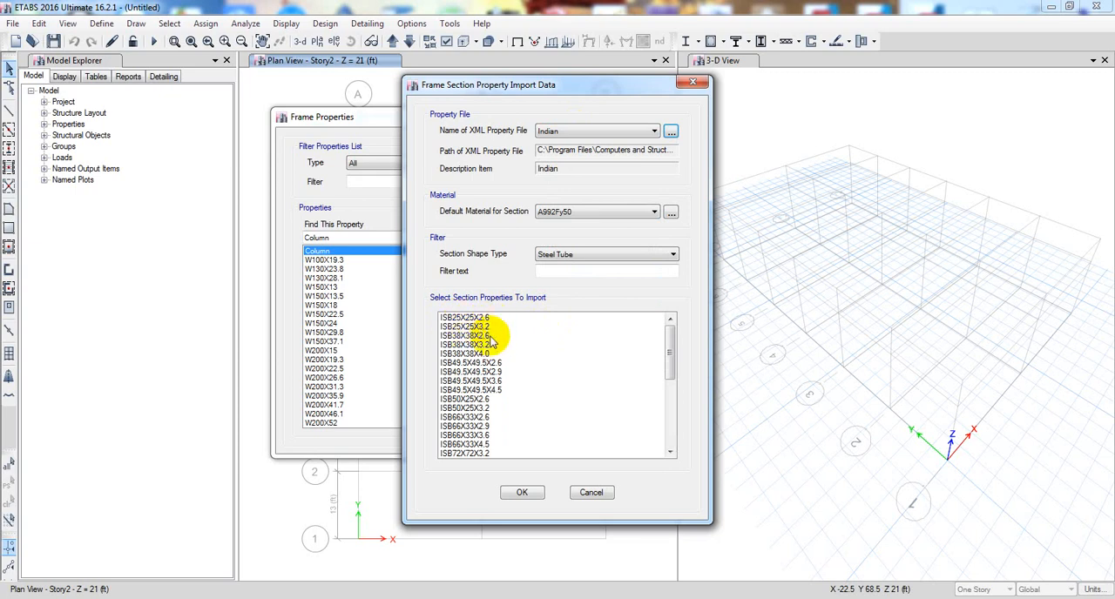
{"action": "left_click", "coordinate": [583, 134]}
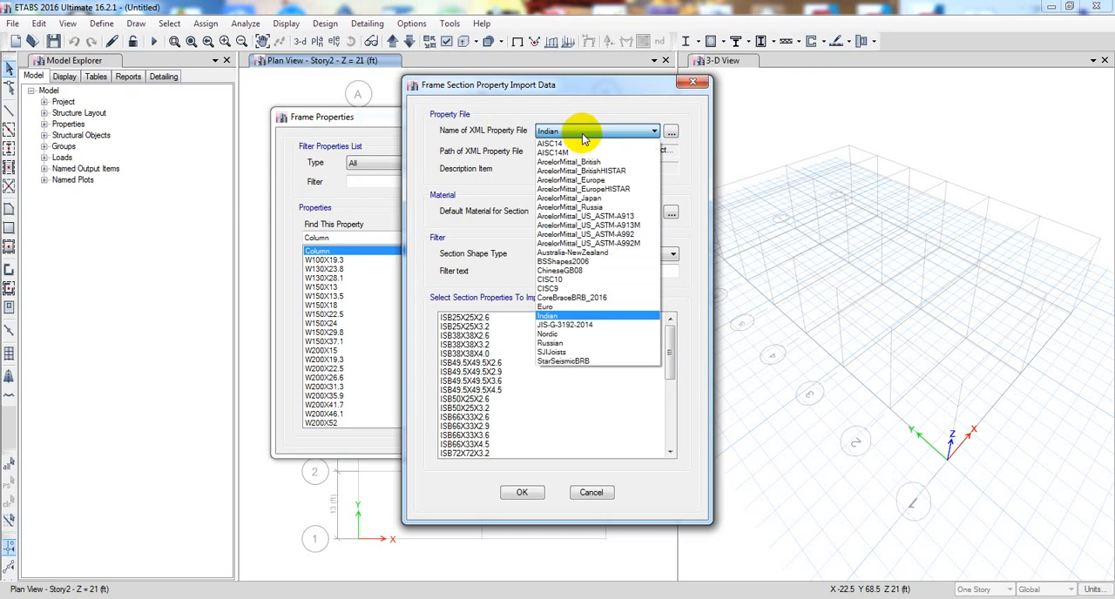
{"action": "left_click", "coordinate": [579, 152]}
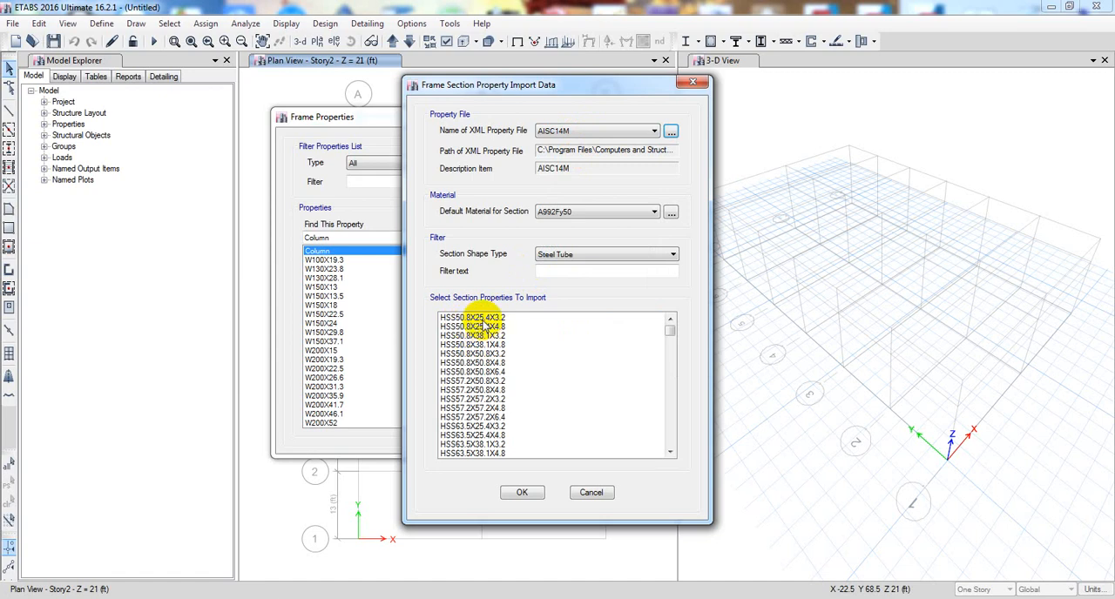
- Import the AISC14M steel tube sections from HSS50.8X25.4X3.2 through HSS254X254X15.9 with material A992Fy50
{"action": "left_click_drag", "start_coordinate": [493, 326], "coordinate": [507, 411]}
{"action": "scroll", "coordinate": [508, 394], "scroll_direction": "up", "scroll_amount": 15}
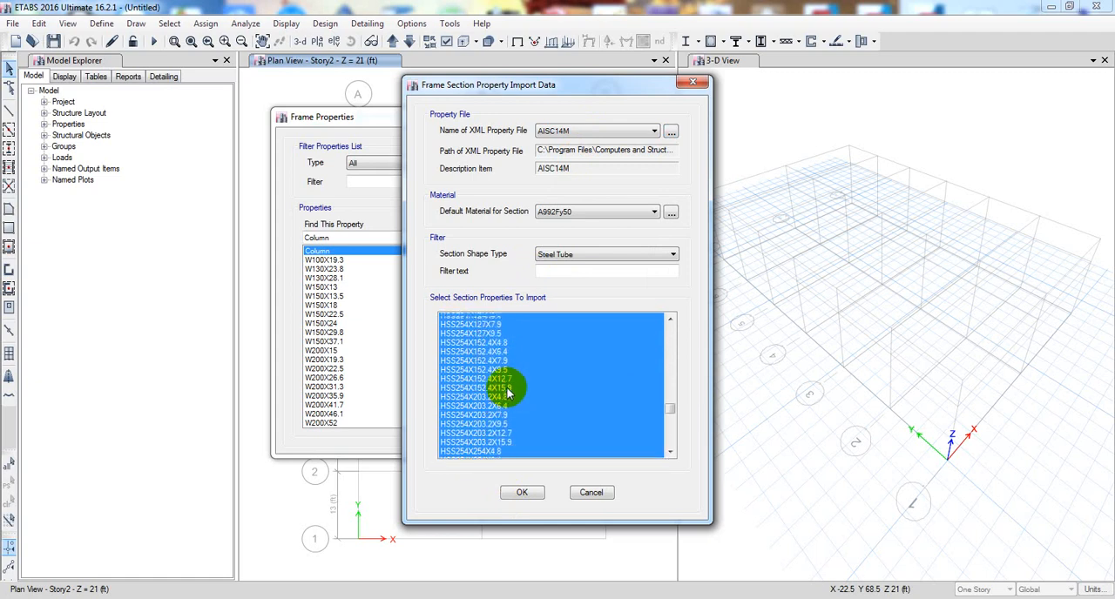
{"action": "scroll", "coordinate": [508, 394], "scroll_direction": "up", "scroll_amount": 10}
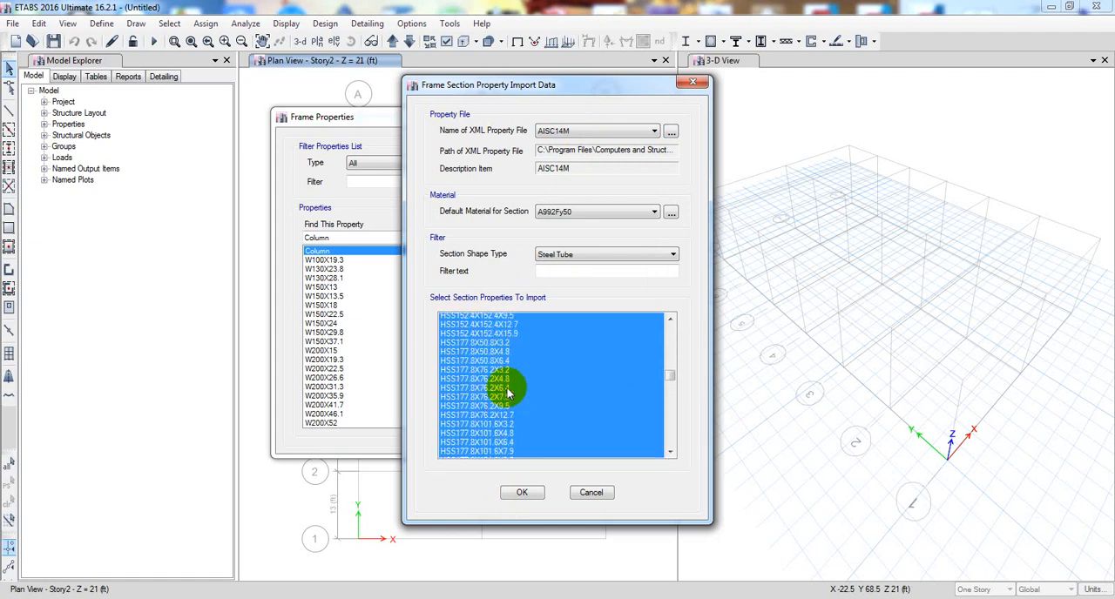
{"action": "left_click", "coordinate": [525, 493]}
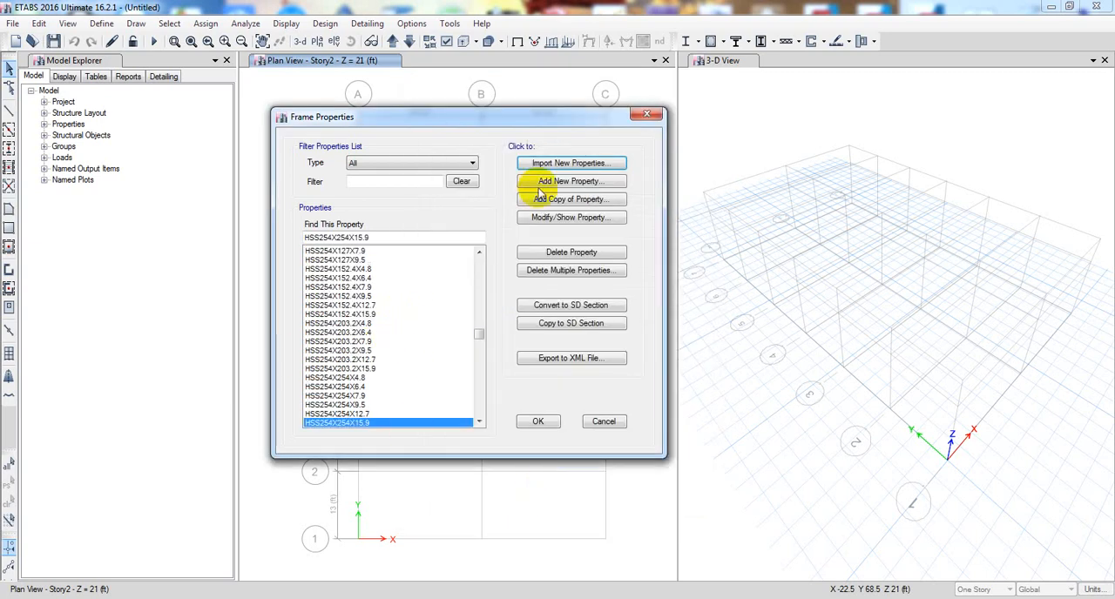
- Create a steel auto select list property named Rufter containing the sections HSS50.8X25.4X3.2 through HSS254X254X15.9
{"action": "left_click", "coordinate": [566, 183]}
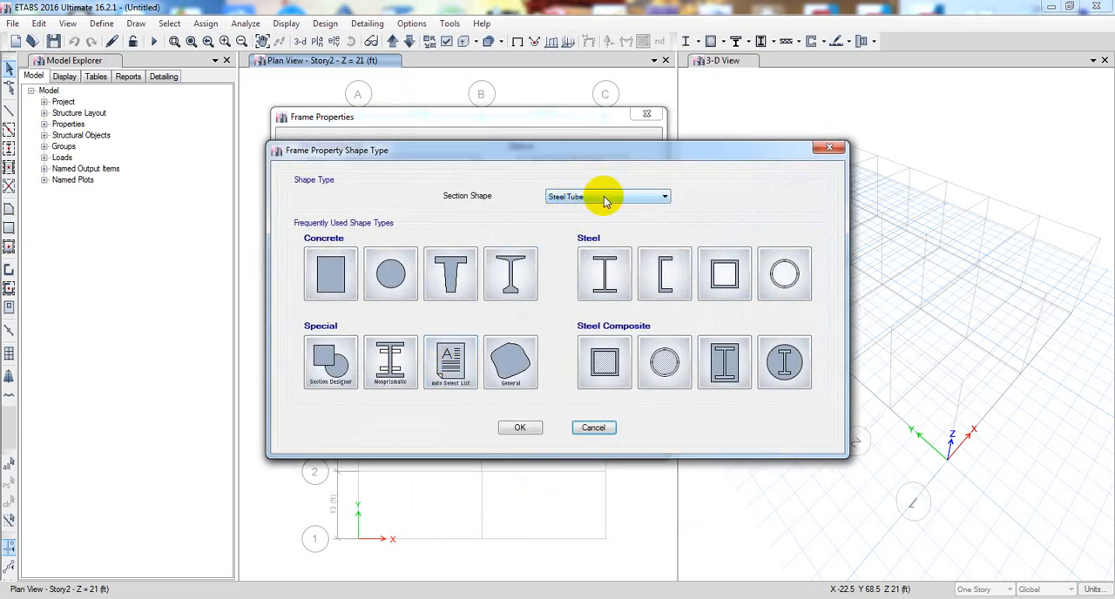
{"action": "left_click", "coordinate": [449, 366]}
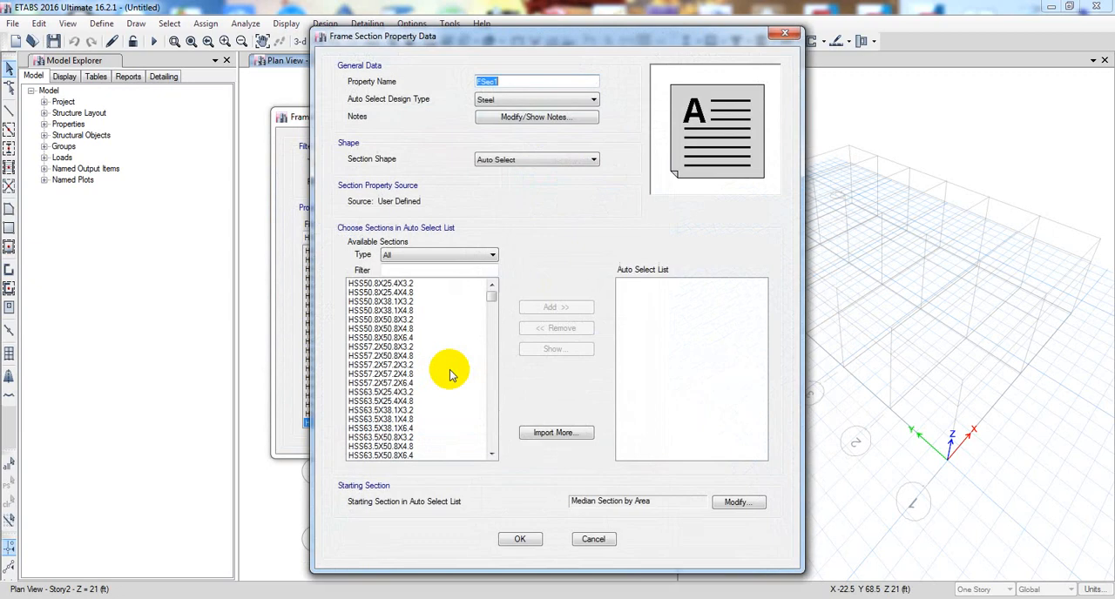
{"action": "left_click_drag", "start_coordinate": [492, 294], "coordinate": [514, 279]}
{"action": "left_click_drag", "start_coordinate": [418, 286], "coordinate": [410, 381]}
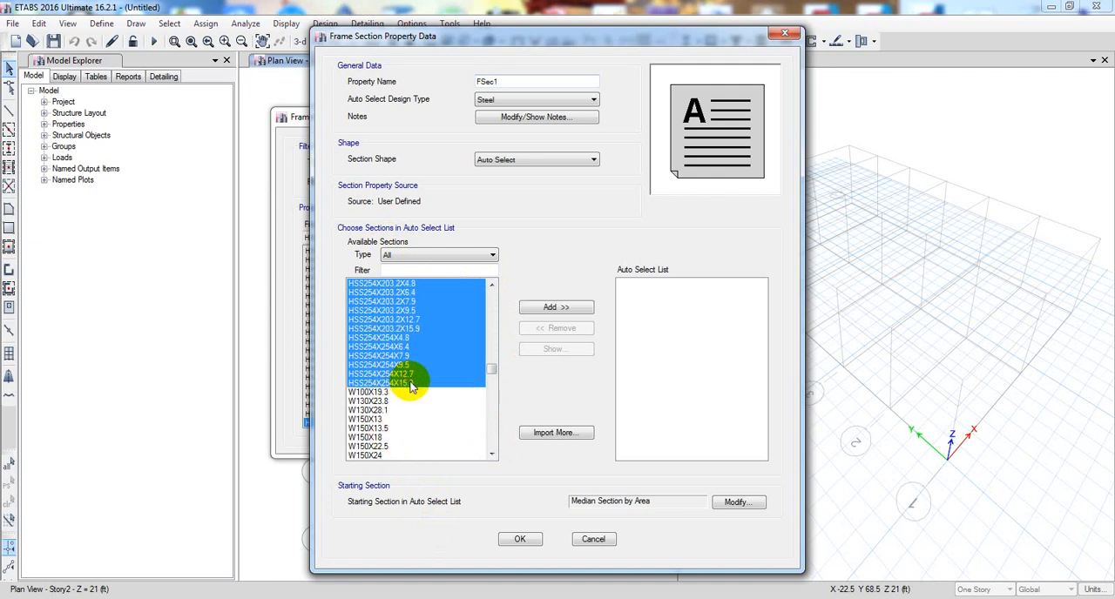
{"action": "left_click_drag", "start_coordinate": [508, 79], "coordinate": [429, 80]}
{"action": "left_click", "coordinate": [504, 78]}
{"action": "left_click_drag", "start_coordinate": [523, 79], "coordinate": [441, 80]}
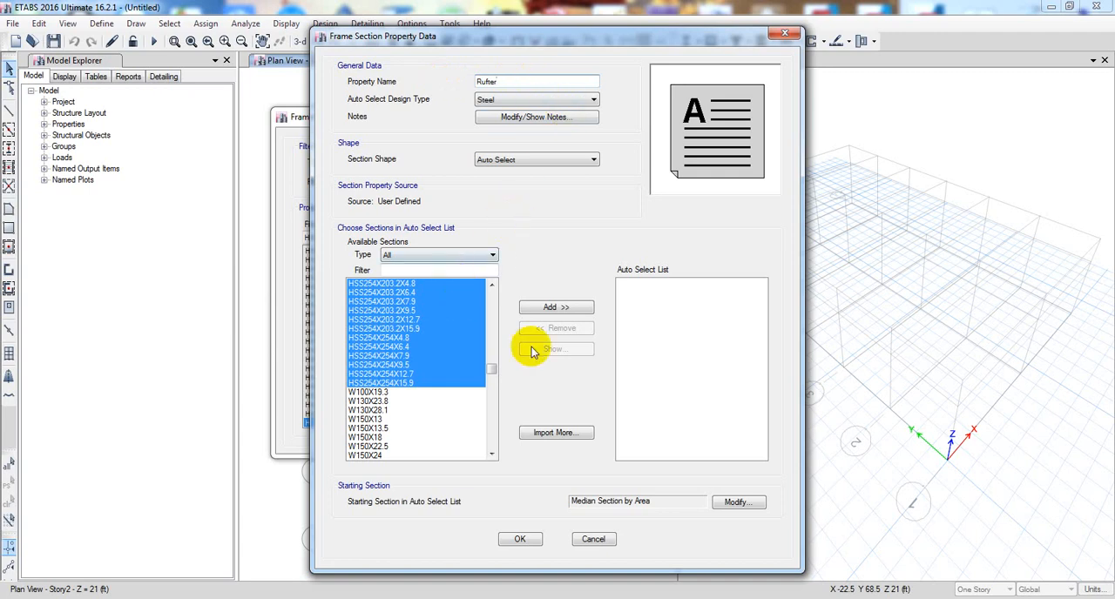
{"action": "left_click", "coordinate": [566, 309]}
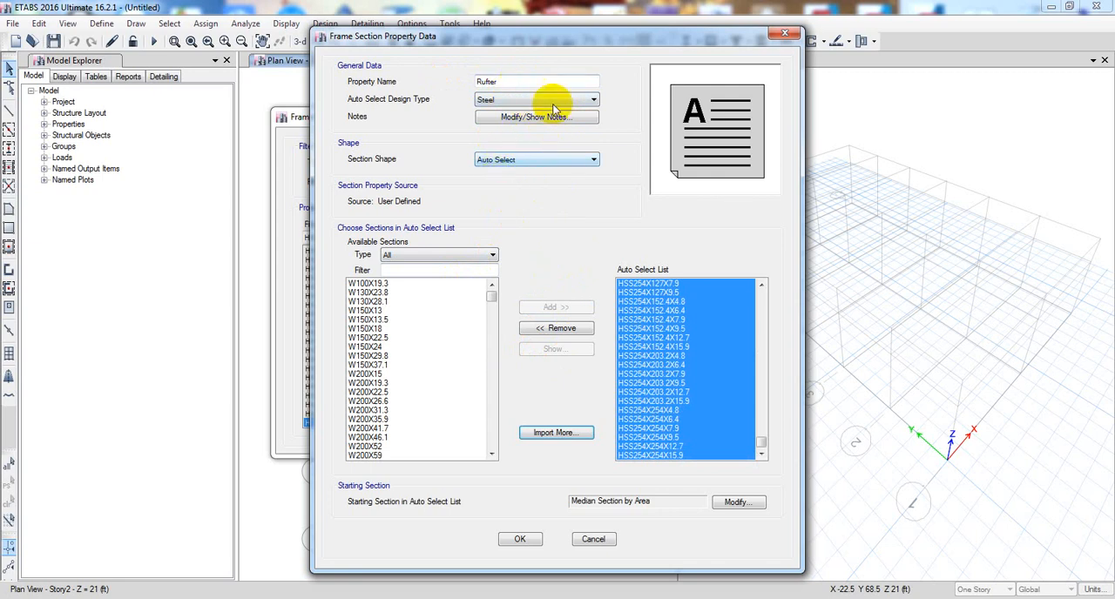
{"action": "left_click", "coordinate": [521, 541]}
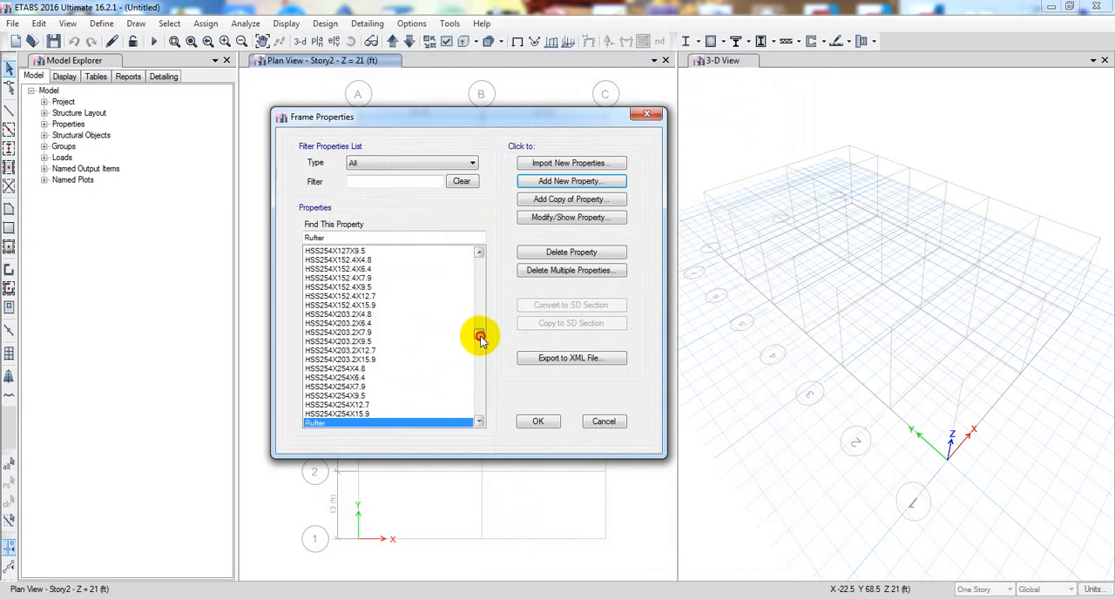
- Start importing frame sections with the Steel Angle shape from the AISC14M property file
{"action": "left_click_drag", "start_coordinate": [477, 335], "coordinate": [487, 261]}
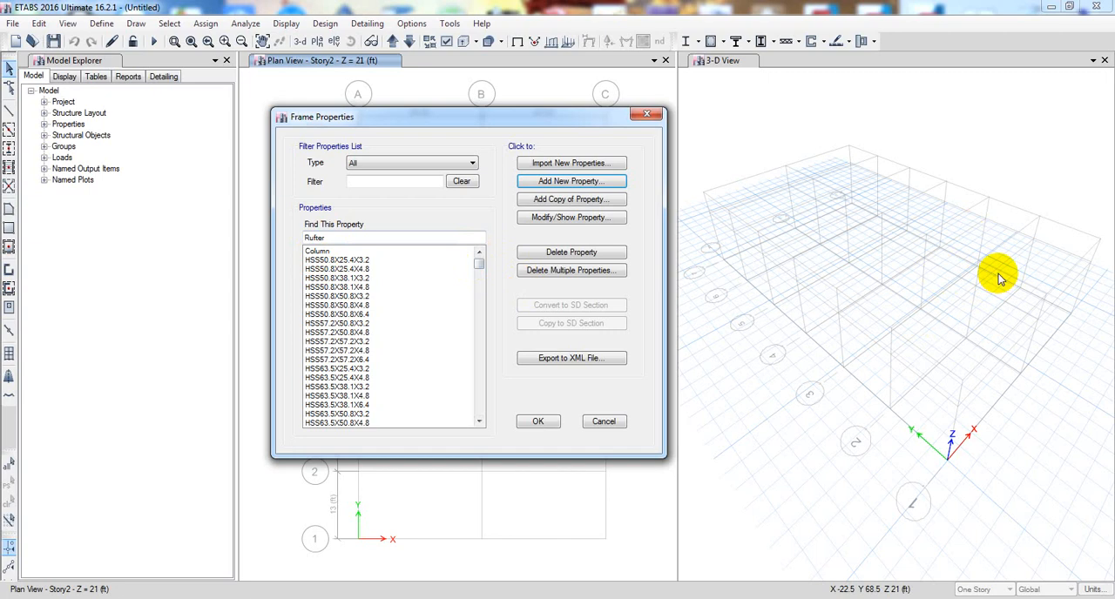
{"action": "left_click", "coordinate": [572, 185]}
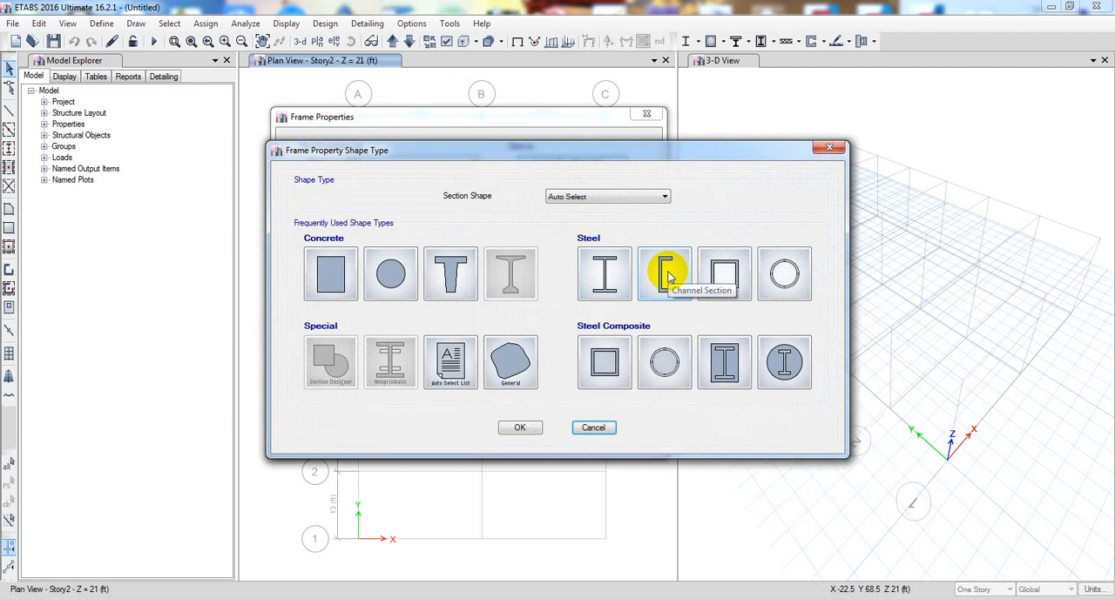
{"action": "left_click", "coordinate": [636, 199]}
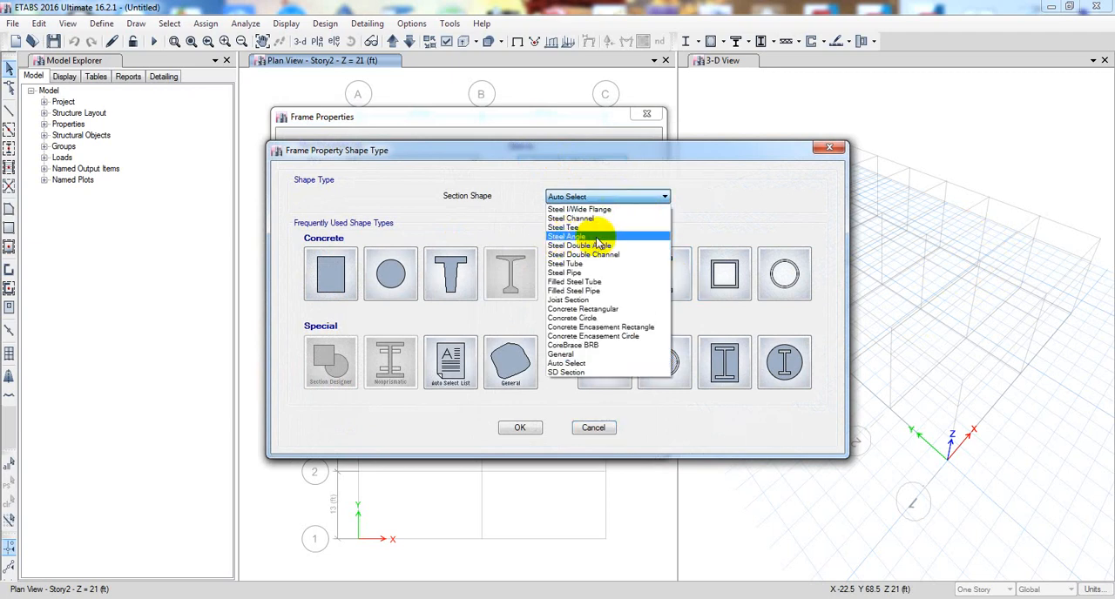
{"action": "left_click", "coordinate": [602, 238]}
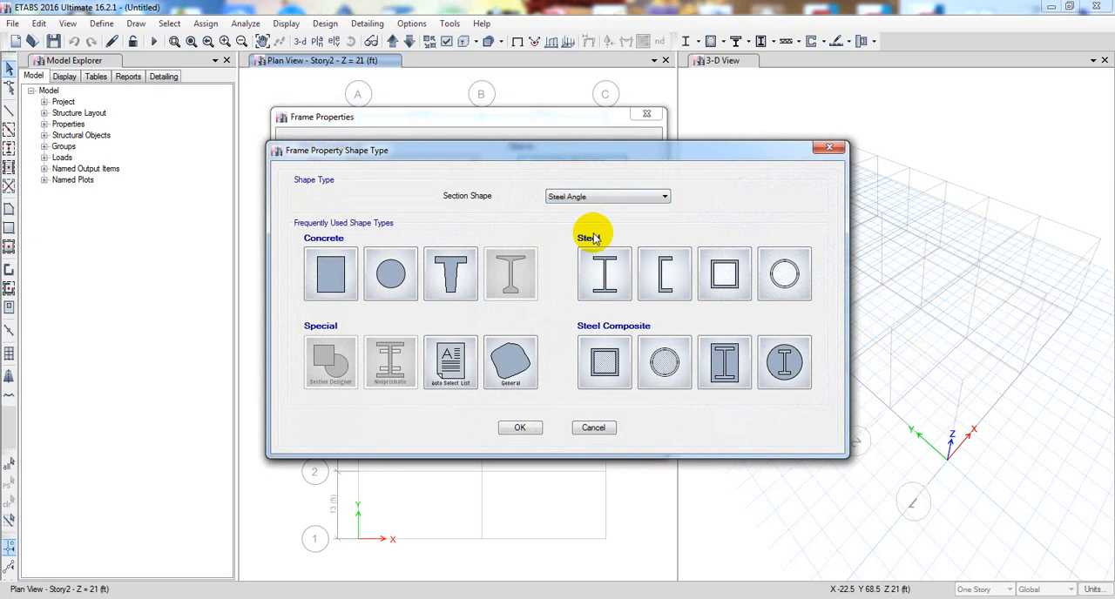
{"action": "left_click", "coordinate": [520, 429]}
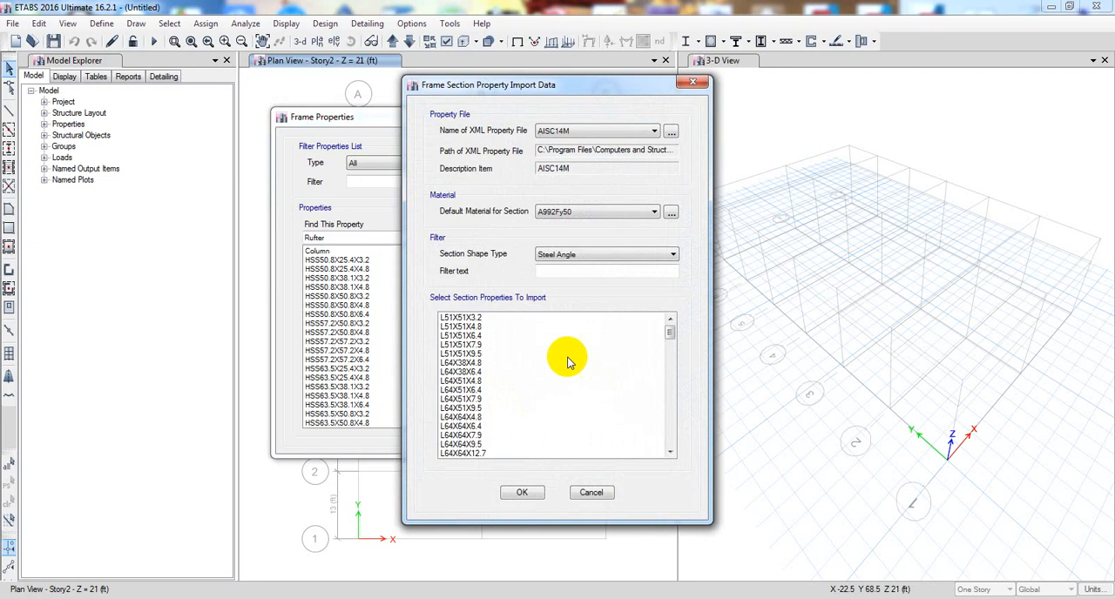
- Try to select individual steel angle sections between L51X51X3.2 and L64X51X4.8 in the import list
{"action": "left_click", "coordinate": [459, 319]}
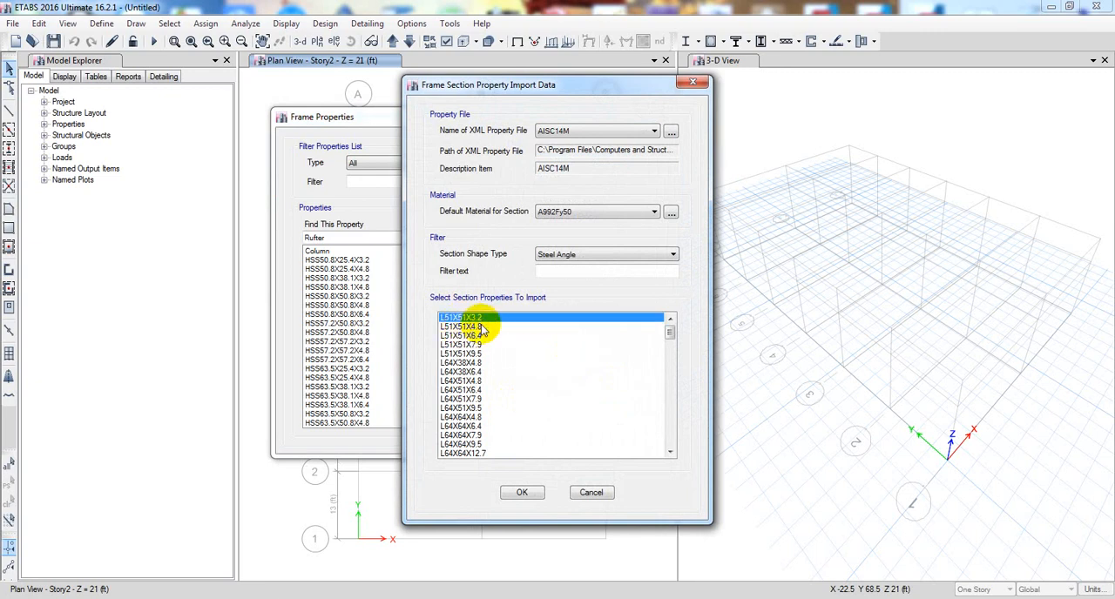
{"action": "left_click", "coordinate": [489, 327]}
{"action": "left_click", "coordinate": [486, 319]}
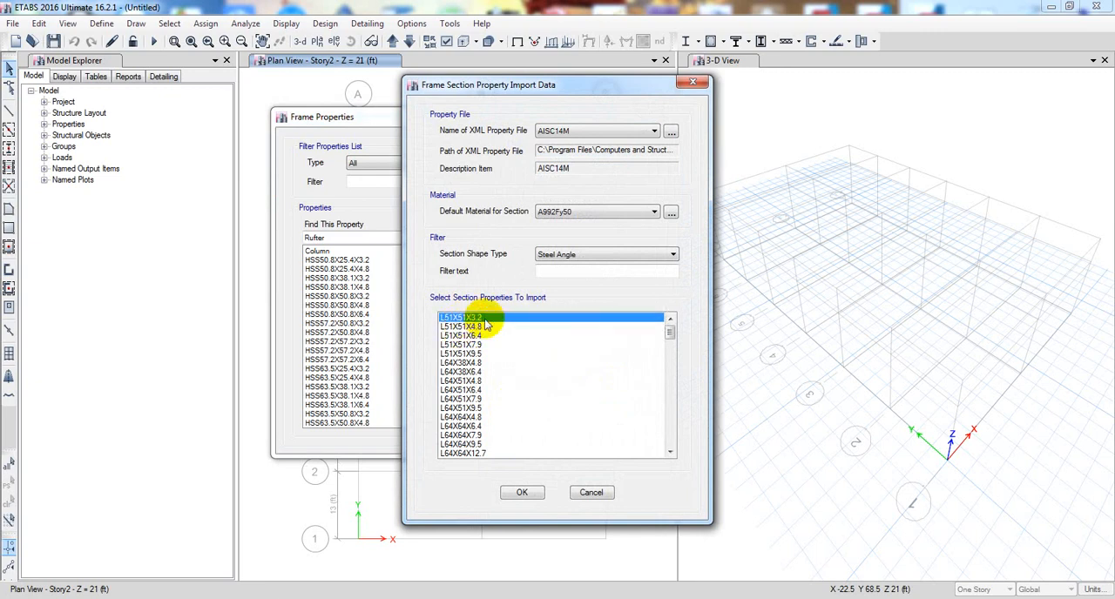
{"action": "left_click", "coordinate": [486, 328]}
{"action": "left_click", "coordinate": [487, 337]}
{"action": "left_click", "coordinate": [489, 347]}
{"action": "left_click", "coordinate": [491, 362]}
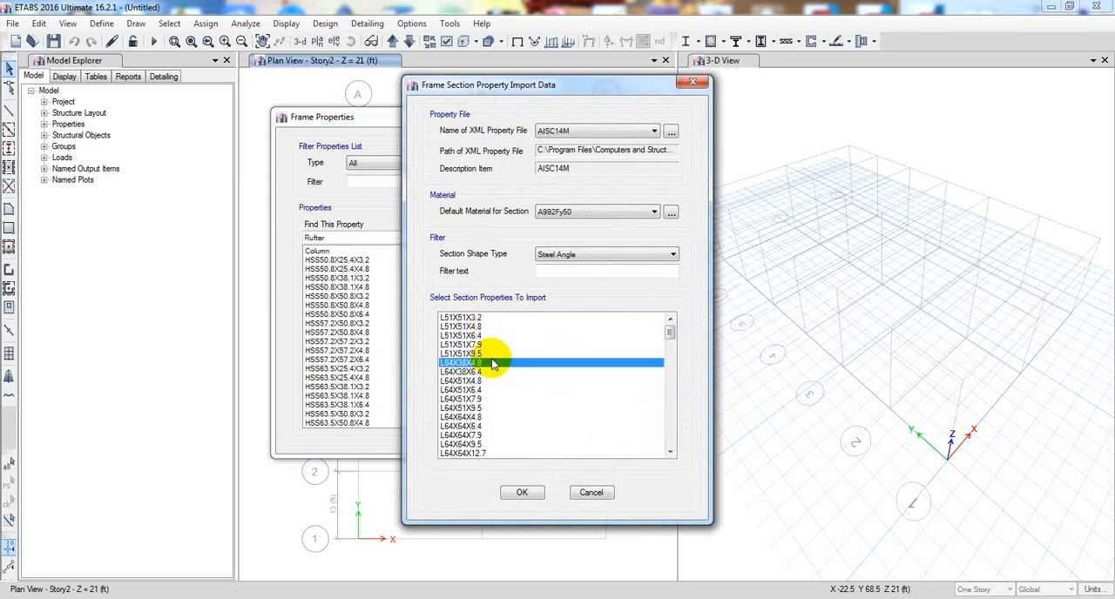
{"action": "left_click", "coordinate": [487, 344]}
{"action": "left_click", "coordinate": [485, 355]}
{"action": "left_click", "coordinate": [486, 365]}
{"action": "left_click", "coordinate": [468, 346]}
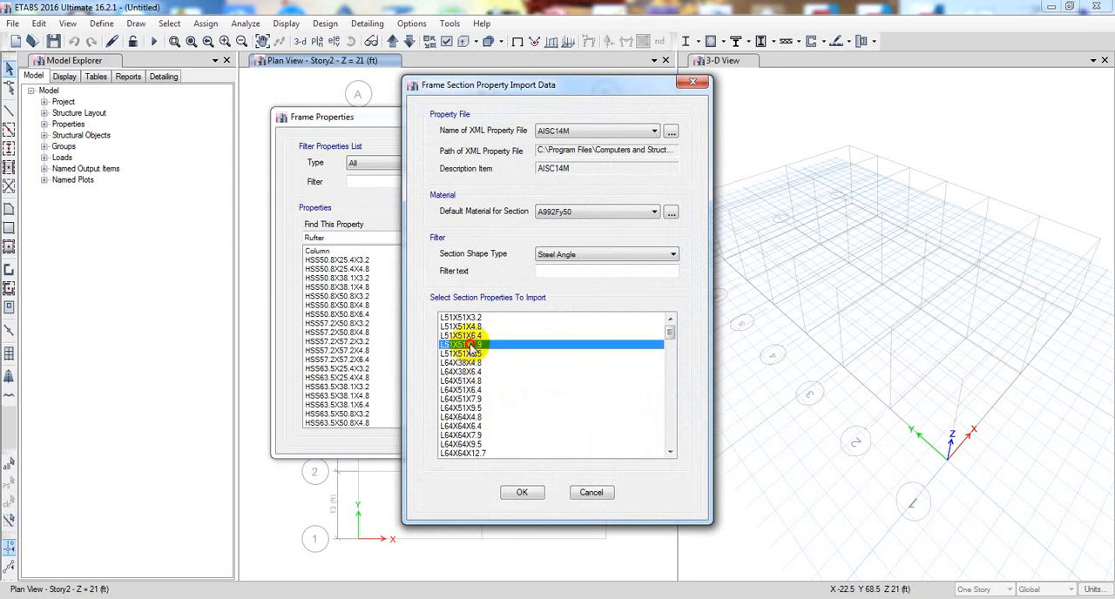
{"action": "left_click", "coordinate": [468, 319]}
{"action": "left_click", "coordinate": [485, 326]}
{"action": "left_click", "coordinate": [485, 336]}
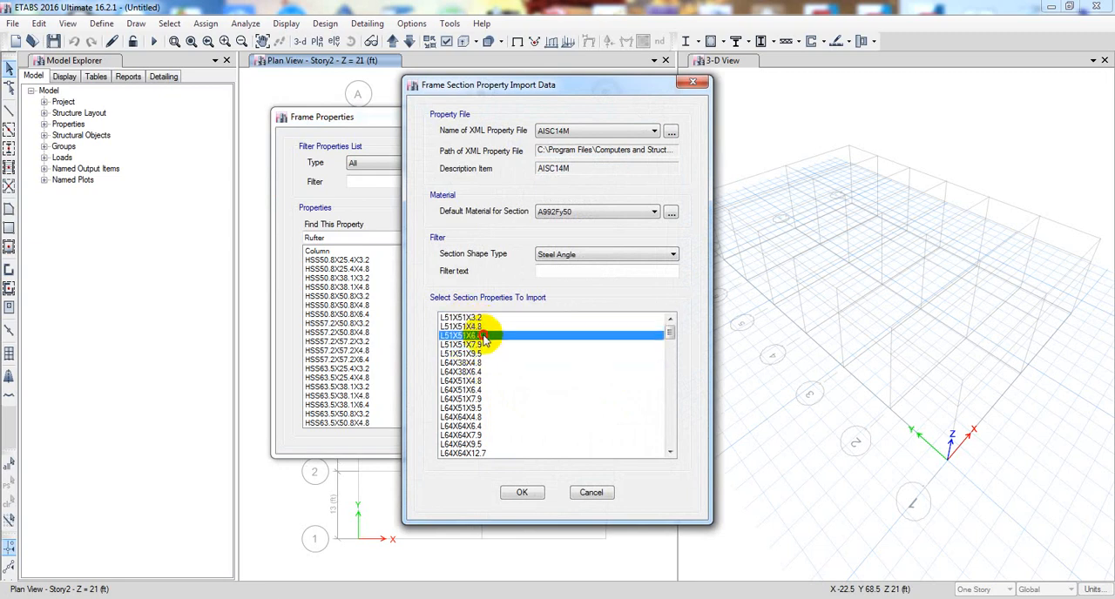
{"action": "left_click", "coordinate": [486, 347]}
{"action": "left_click_drag", "start_coordinate": [486, 373], "coordinate": [487, 382]}
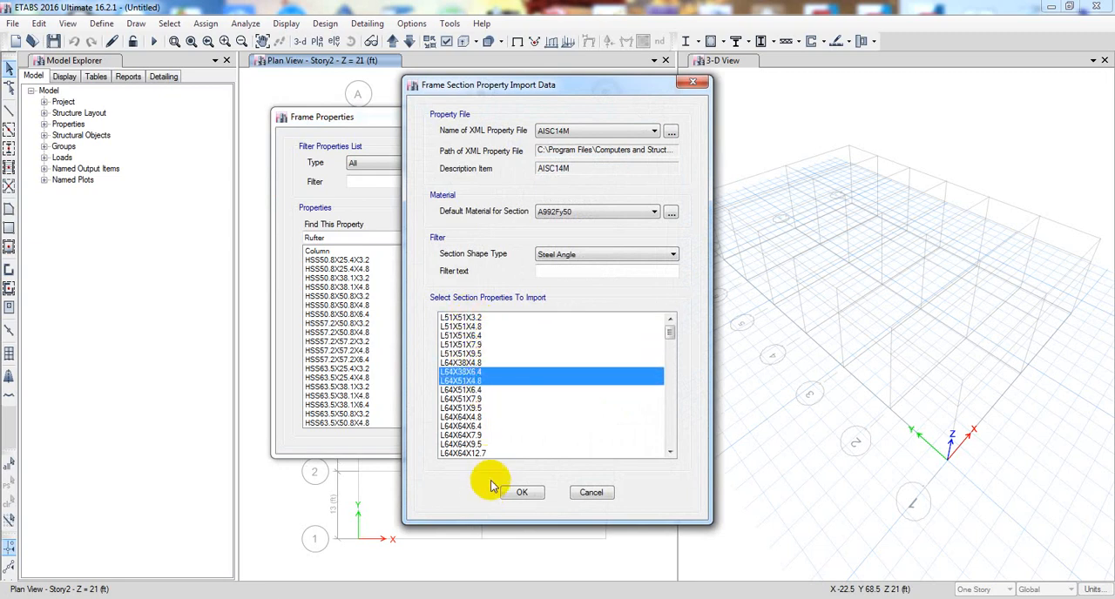
- Import all AISC14M steel angle sections from L51X51X3.2 through L203X203X28.6 with material A992Fy50
{"action": "left_click_drag", "start_coordinate": [445, 321], "coordinate": [499, 488]}
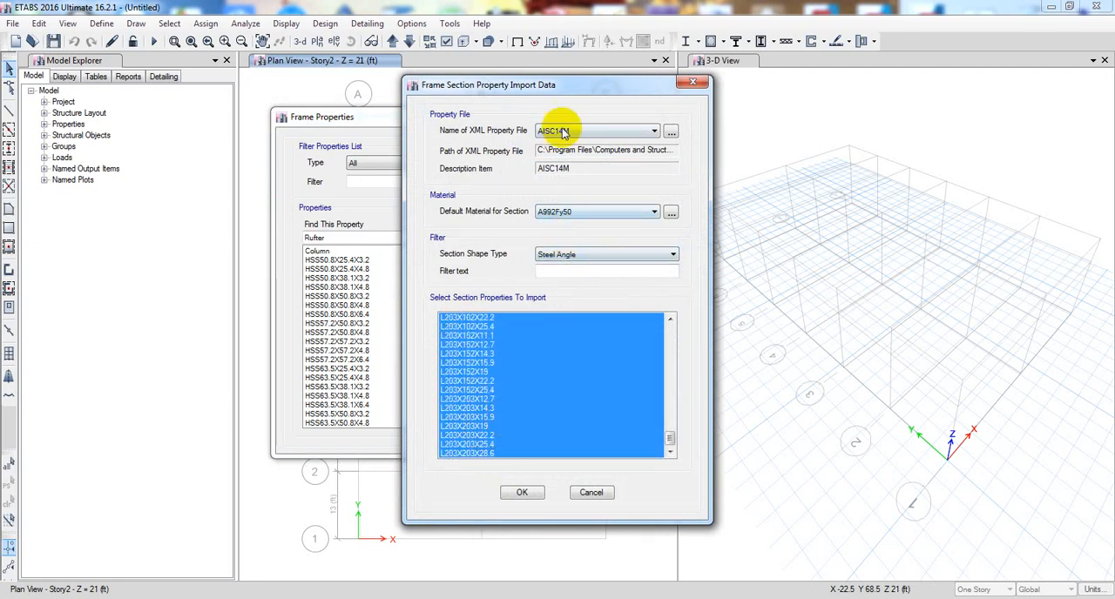
{"action": "left_click", "coordinate": [522, 494]}
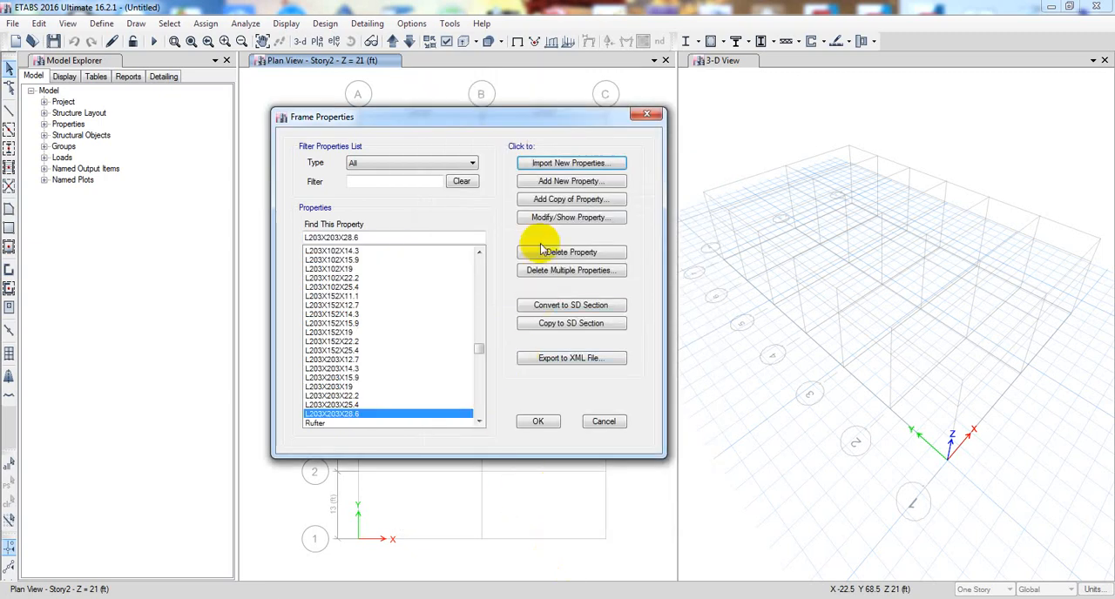
- Add a steel auto select list property named Truss and fill it with the imported steel angle sections through L203X203X28.6
{"action": "left_click", "coordinate": [568, 183]}
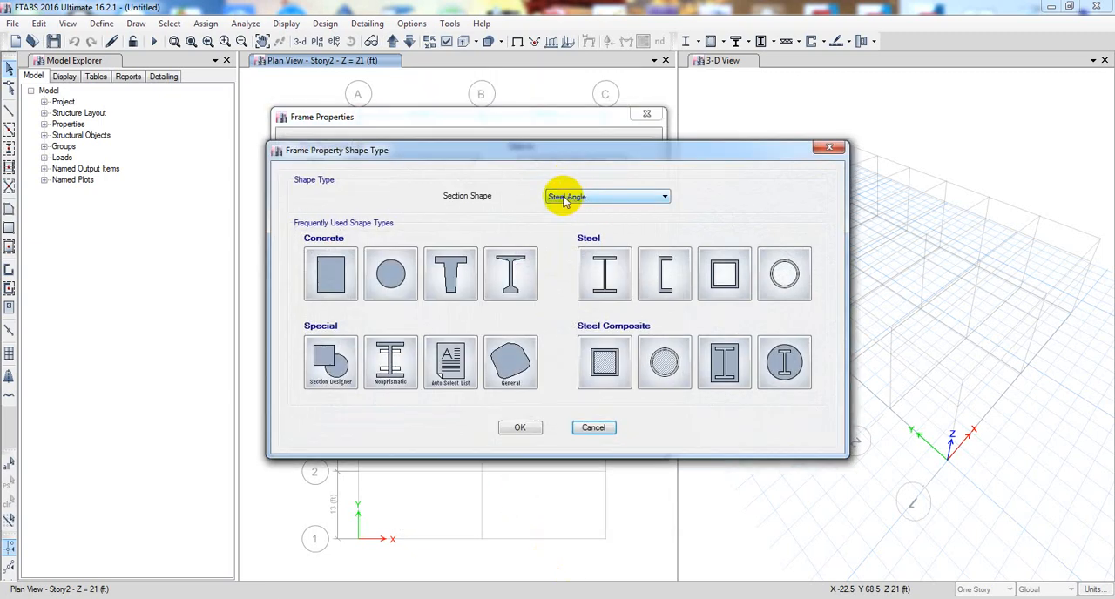
{"action": "left_click", "coordinate": [449, 360]}
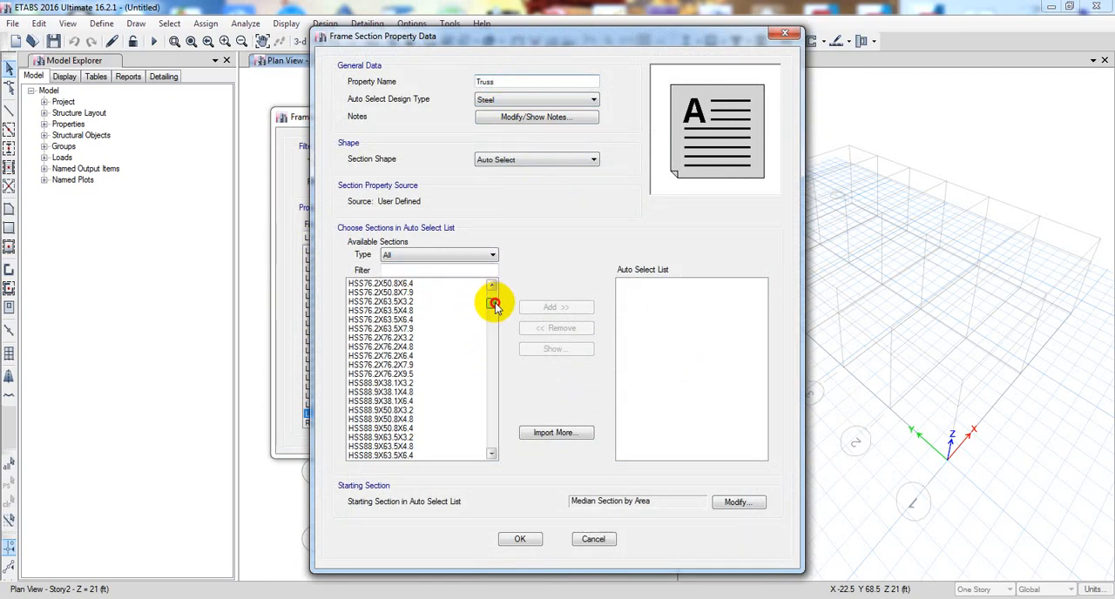
{"action": "left_click_drag", "start_coordinate": [491, 298], "coordinate": [502, 364]}
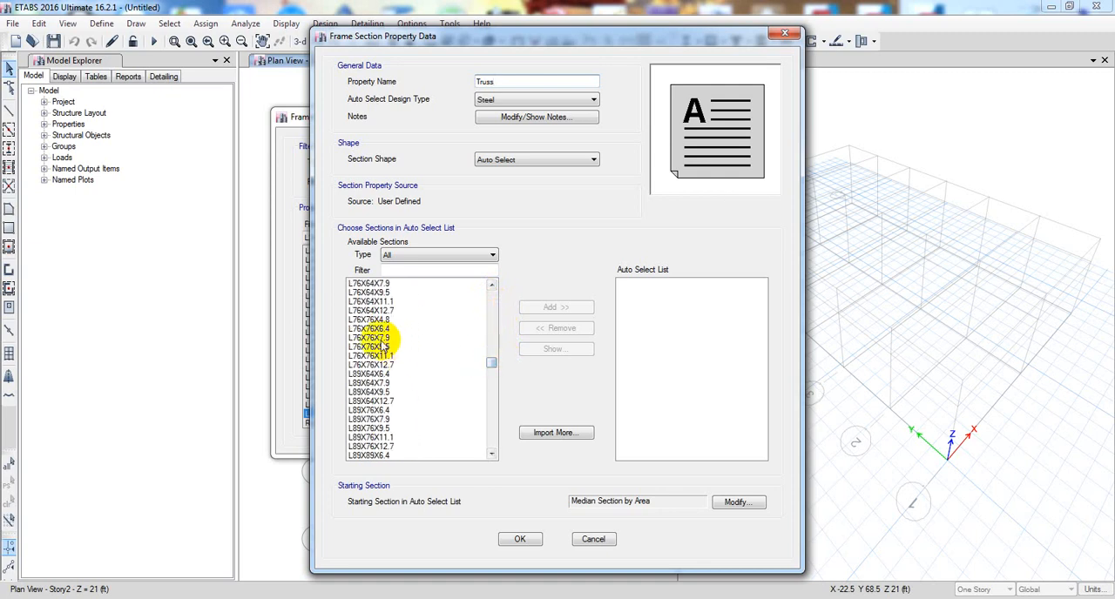
{"action": "left_click", "coordinate": [368, 311]}
{"action": "scroll", "coordinate": [414, 357], "scroll_direction": "up", "scroll_amount": 10}
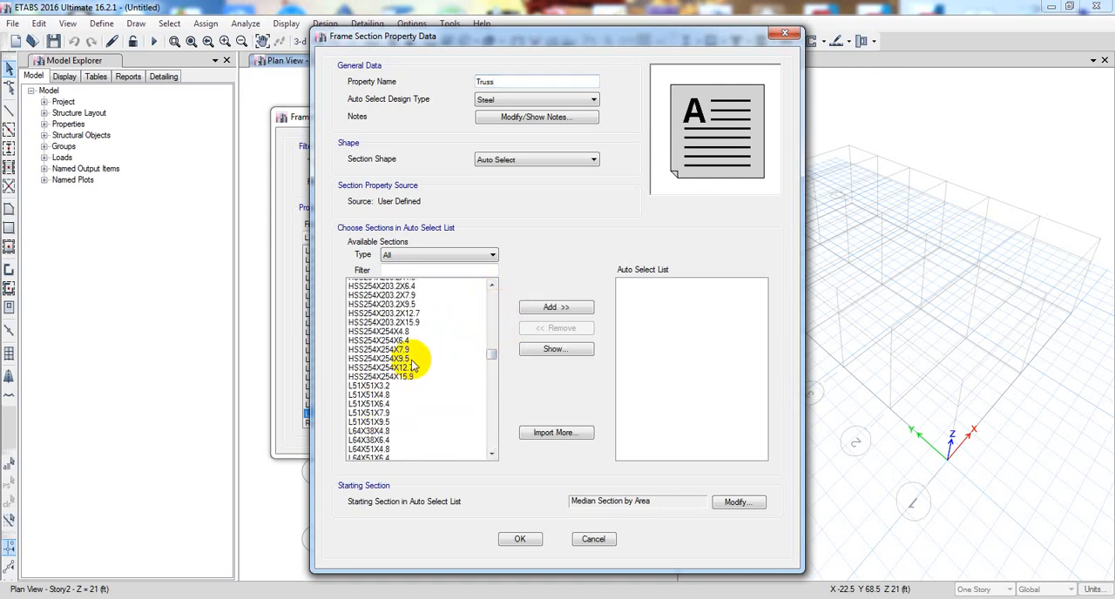
{"action": "left_click_drag", "start_coordinate": [366, 401], "coordinate": [406, 409]}
{"action": "scroll", "coordinate": [414, 402], "scroll_direction": "up", "scroll_amount": 9}
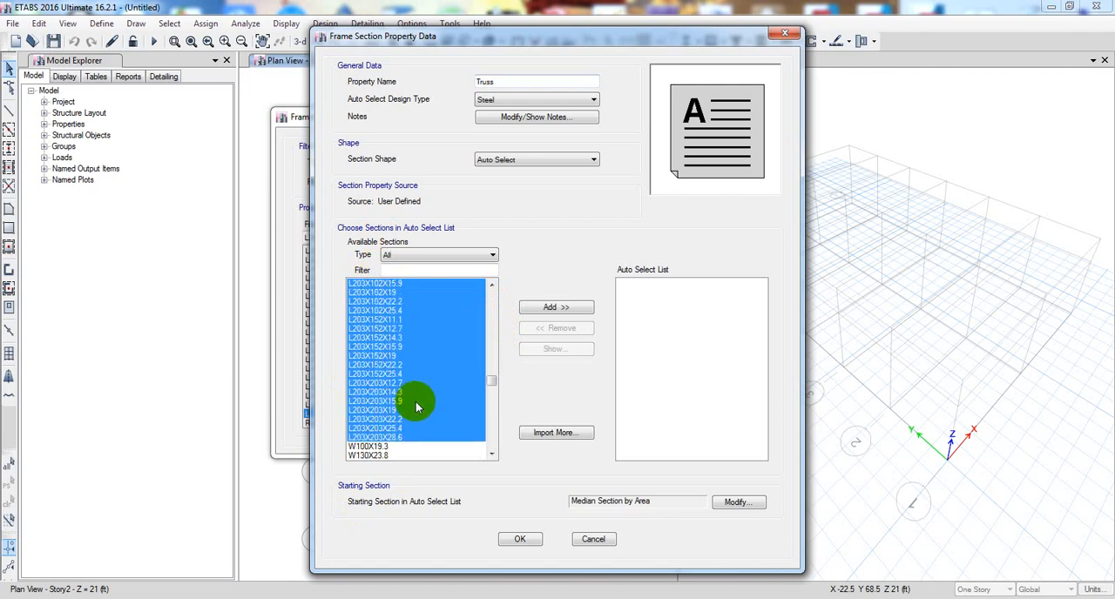
{"action": "left_click", "coordinate": [556, 307]}
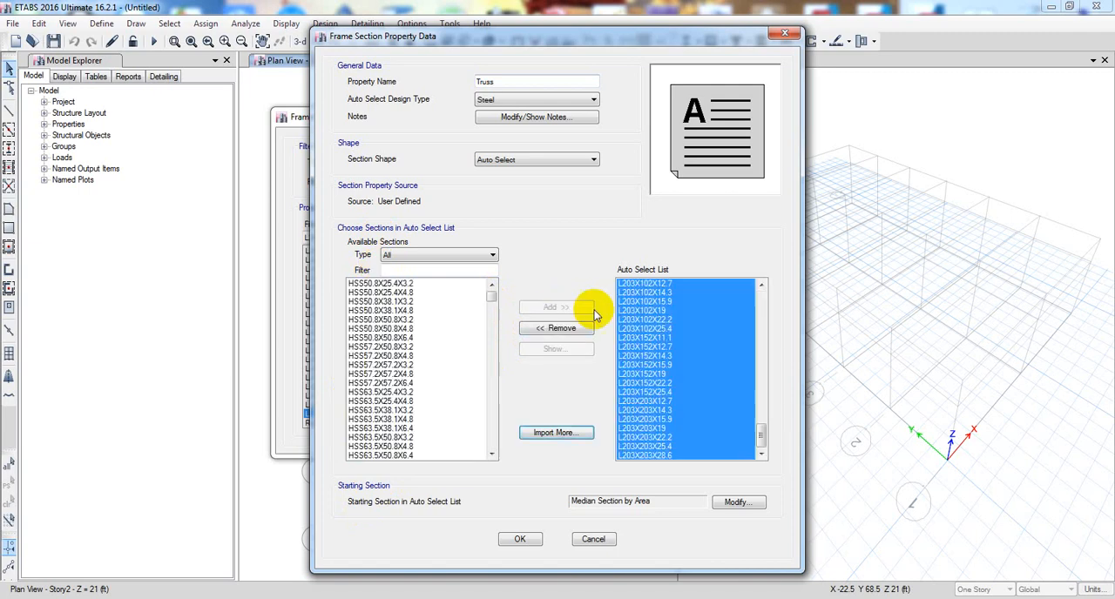
- Check the section data of L203X152X15.9 in the auto select list, and accept the Truss property and the frame properties
{"action": "left_click_drag", "start_coordinate": [761, 305], "coordinate": [772, 466]}
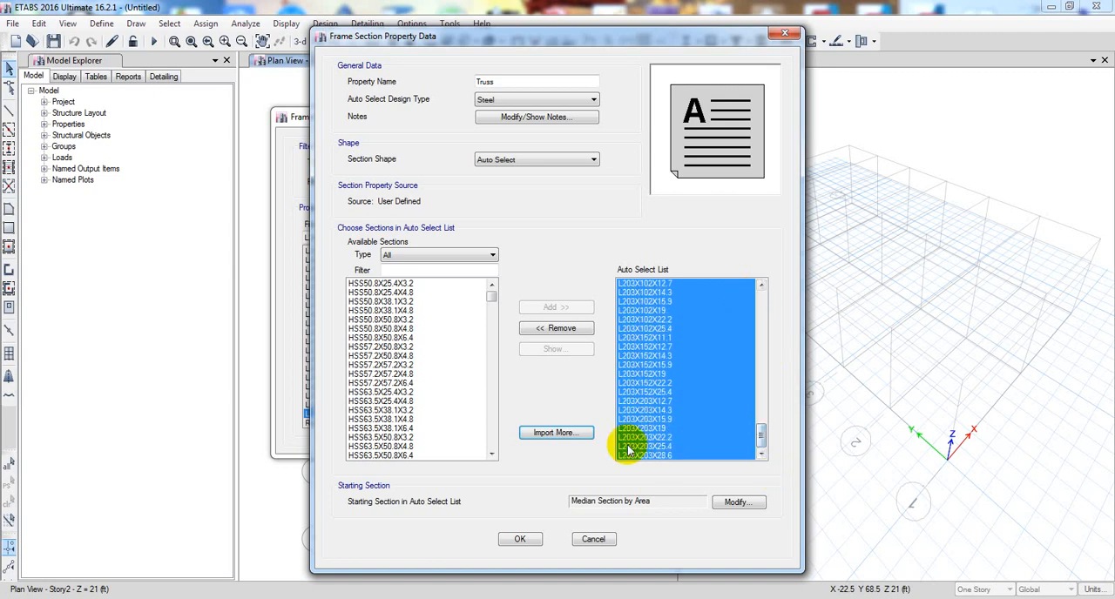
{"action": "left_click", "coordinate": [659, 366]}
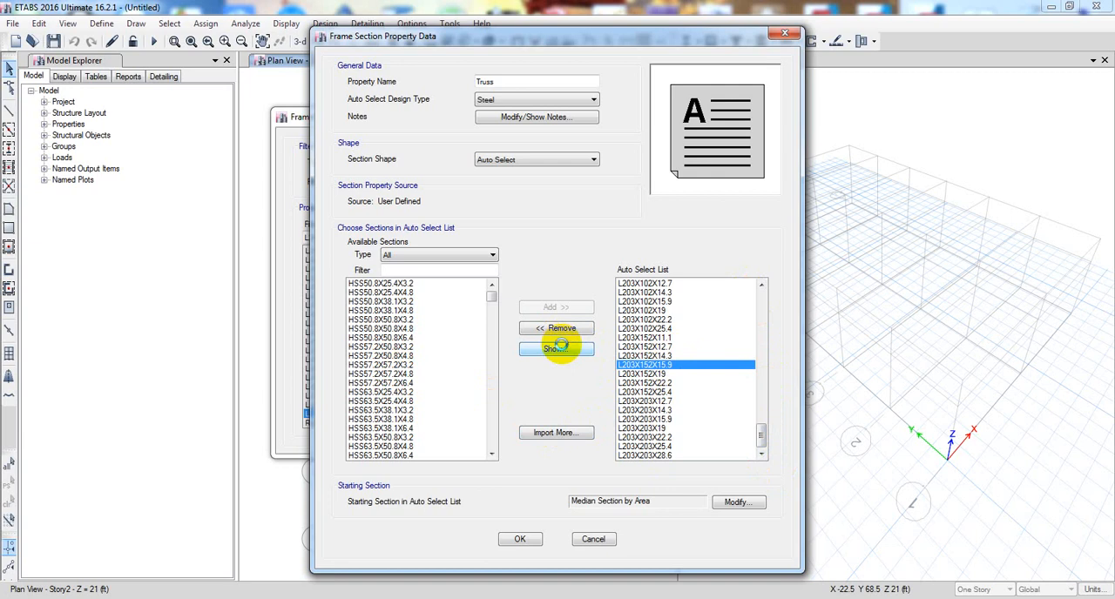
{"action": "left_click", "coordinate": [558, 347]}
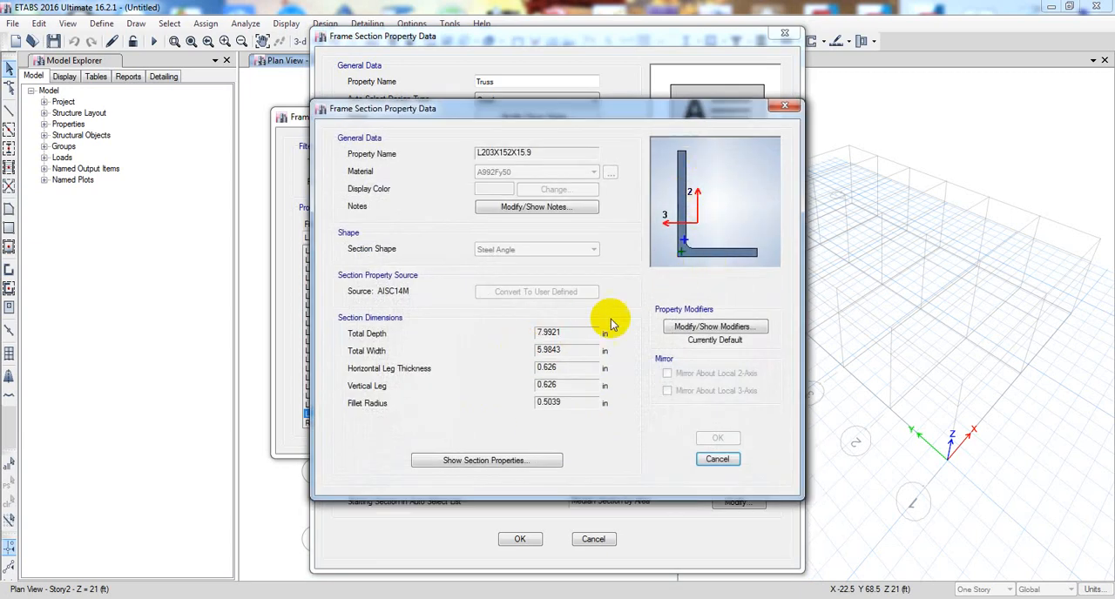
{"action": "left_click", "coordinate": [726, 461]}
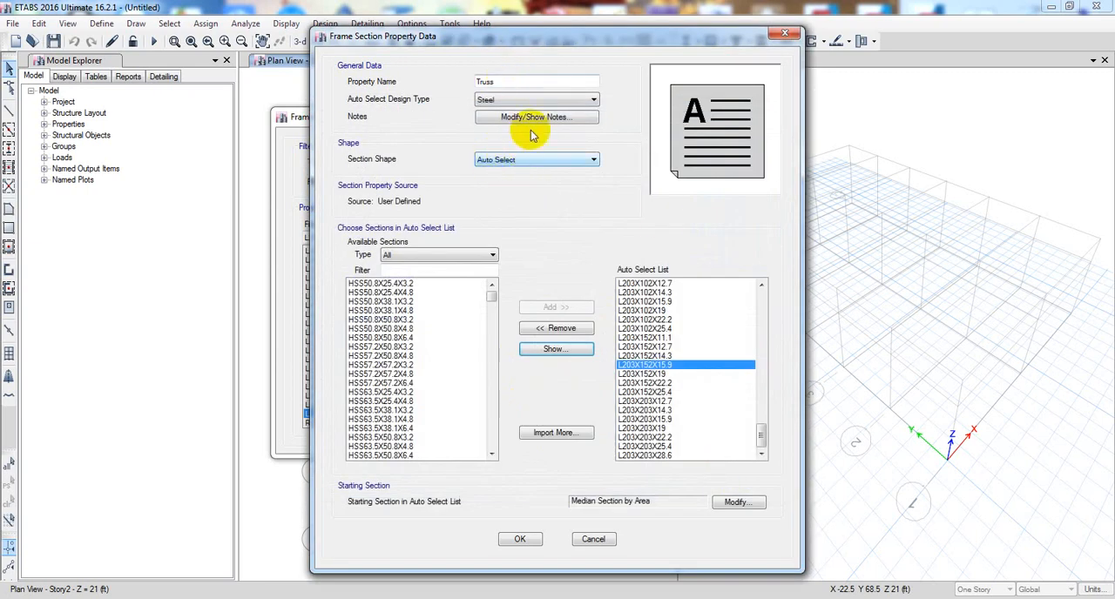
{"action": "left_click", "coordinate": [521, 540]}
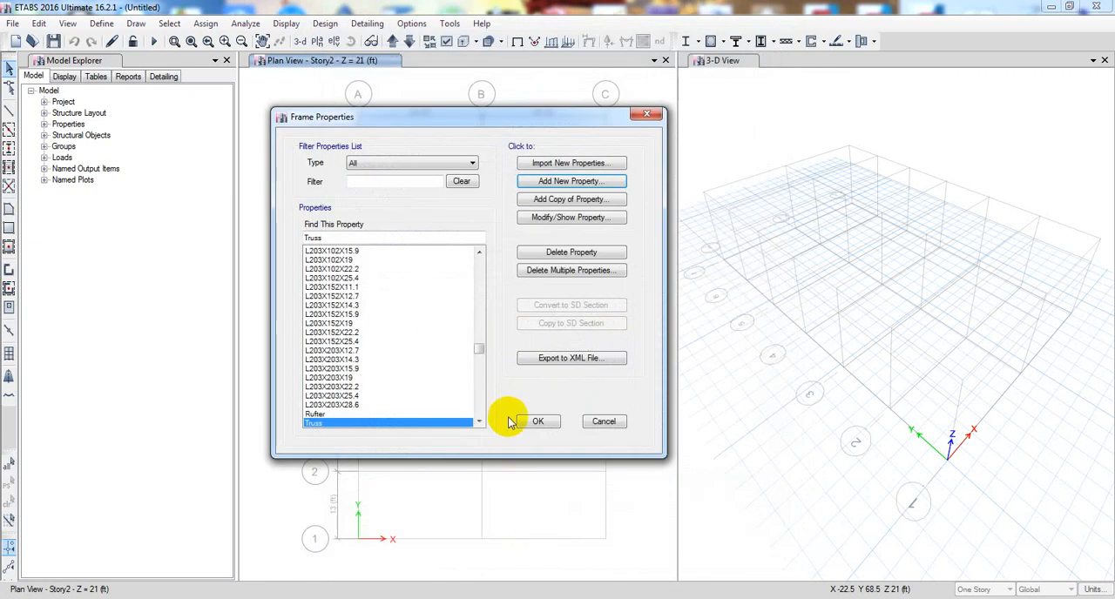
{"action": "left_click", "coordinate": [523, 421]}
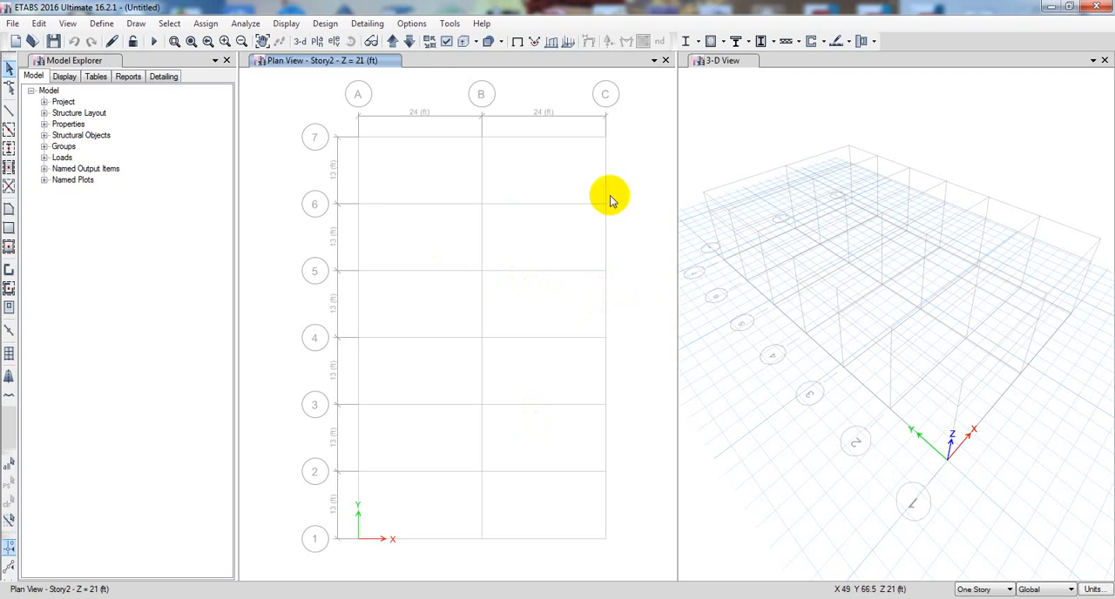
{"action": "mouse_move", "coordinate": [762, 396]}
{"action": "middle_mouse_down"}
{"action": "mouse_move", "coordinate": [776, 392]}
{"action": "mouse_move", "coordinate": [747, 388]}
{"action": "middle_mouse_up"}
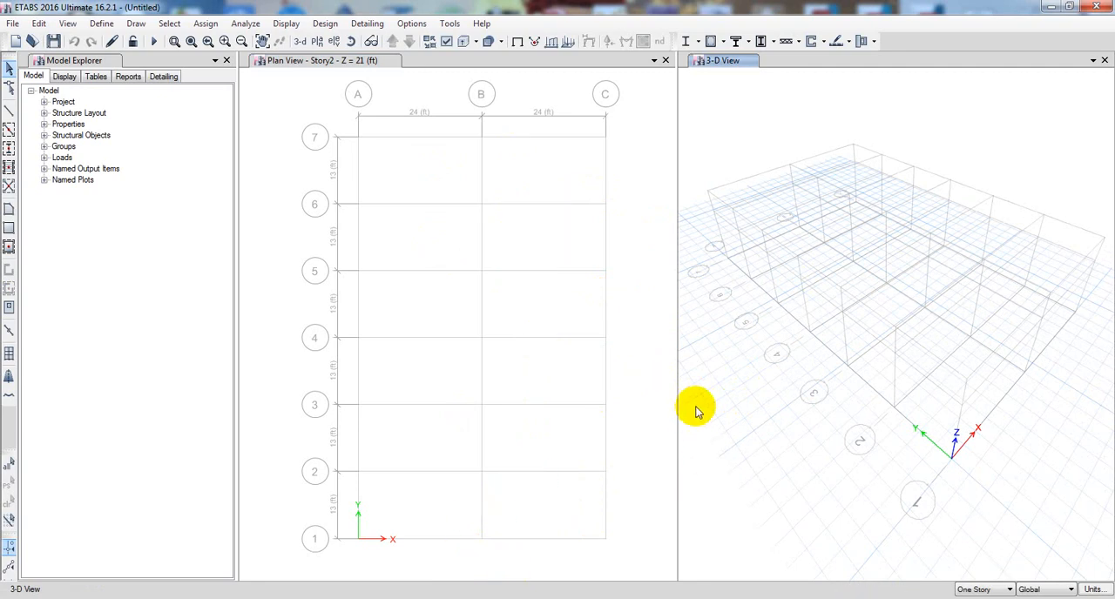
{"action": "middle_click_drag", "start_coordinate": [715, 389], "coordinate": [720, 390]}
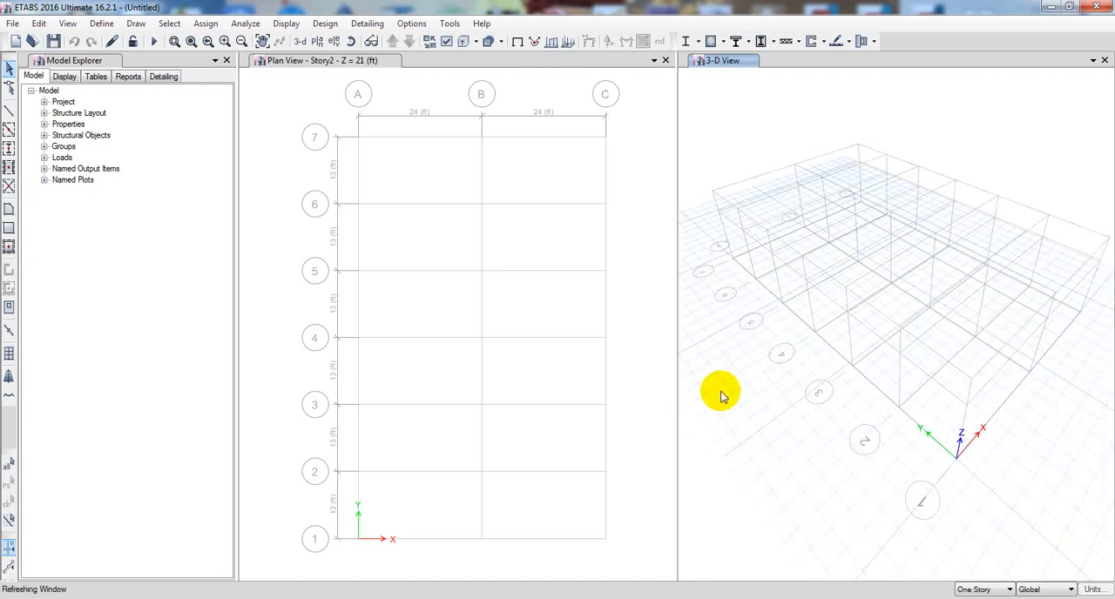